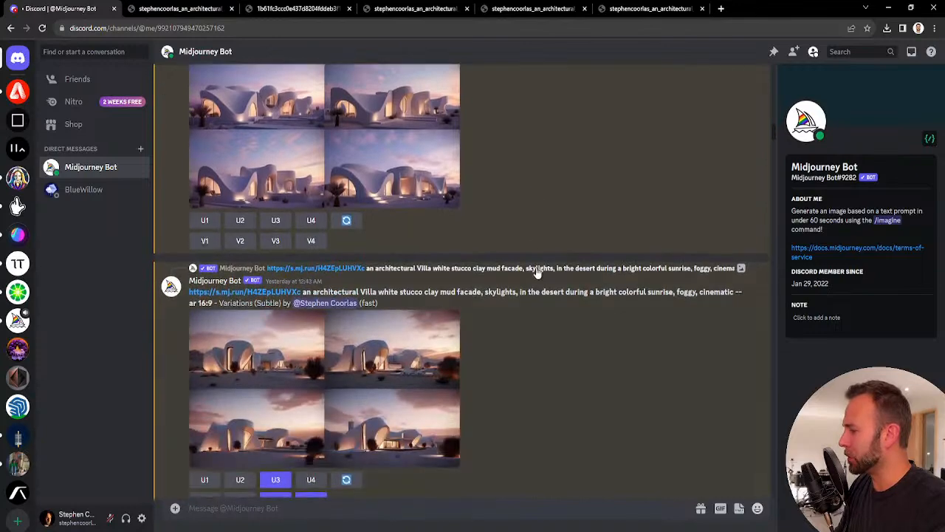
# View the reference image linked in the white stucco clay mud facade villa prompt, and return to the Midjourney Bot chat.
pyautogui.scroll(1, 443, 228)
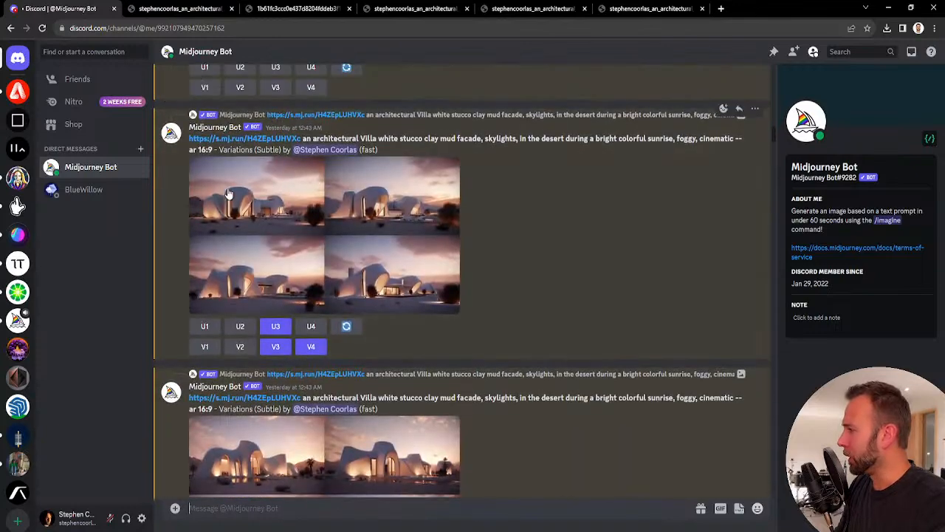
pyautogui.click(228, 139)
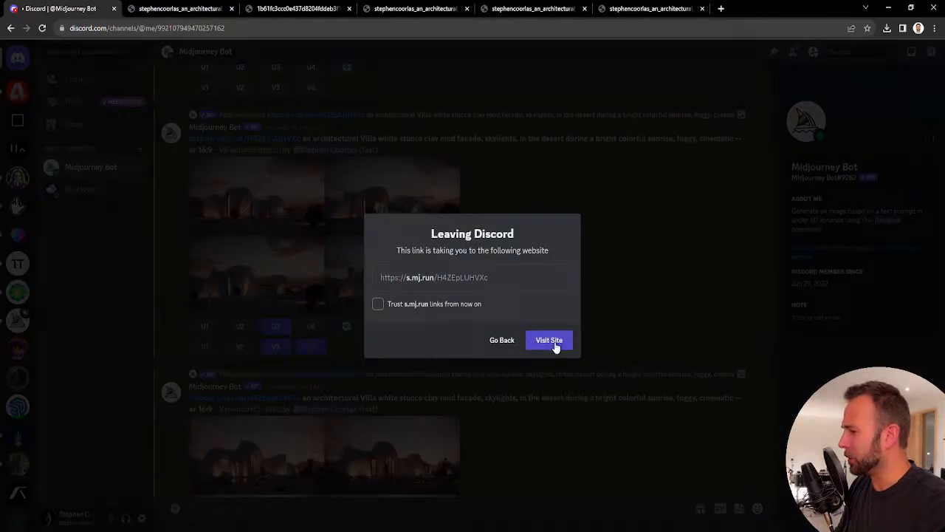
pyautogui.click(551, 341)
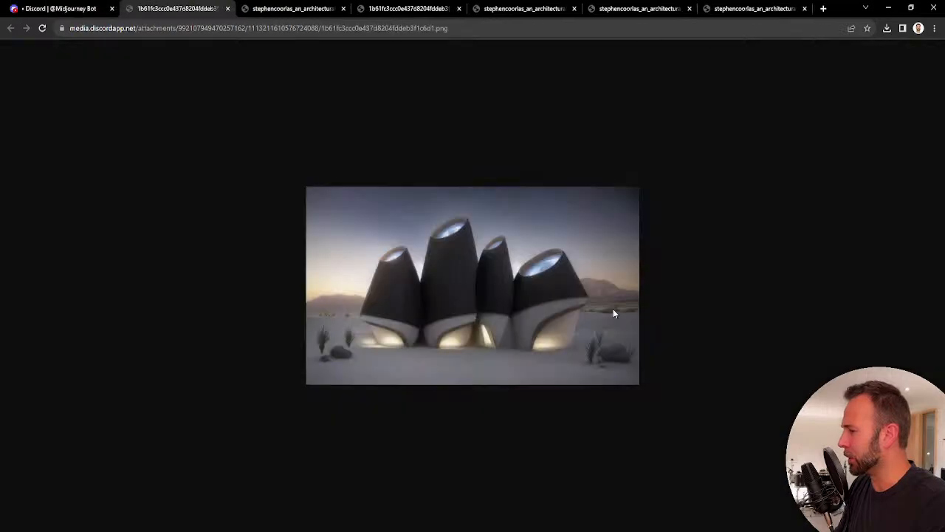
pyautogui.click(62, 13)
# Find the uploaded picture of the white domed villa in a green landscape and view it enlarged.
pyautogui.scroll(-15, 556, 311)
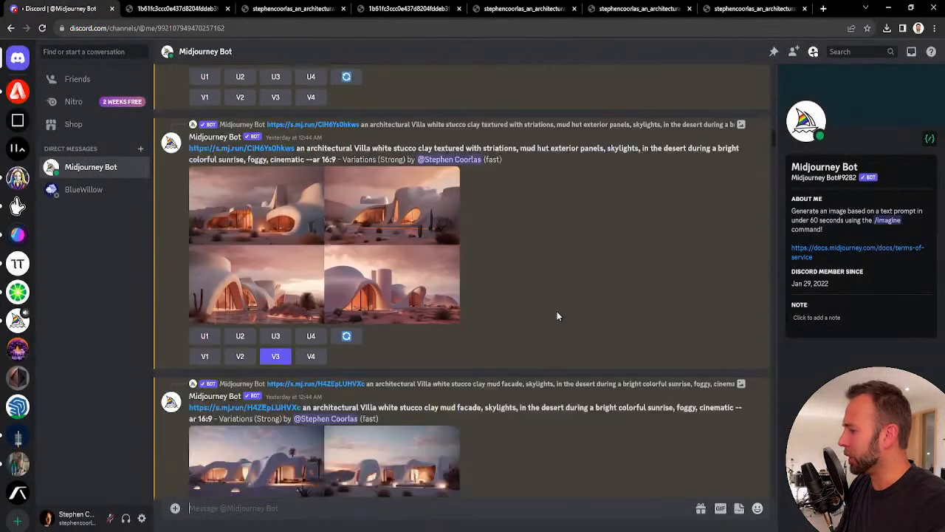
pyautogui.scroll(-10, 557, 310)
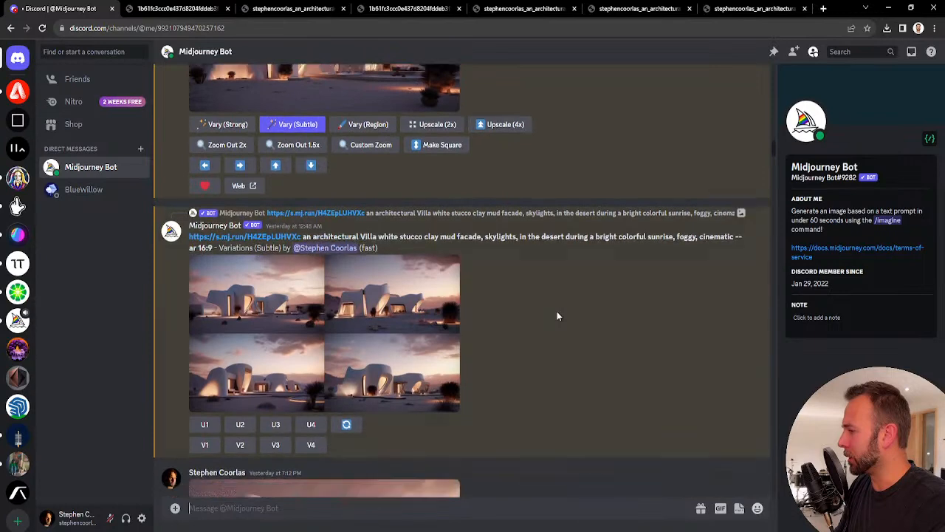
pyautogui.scroll(-5, 557, 316)
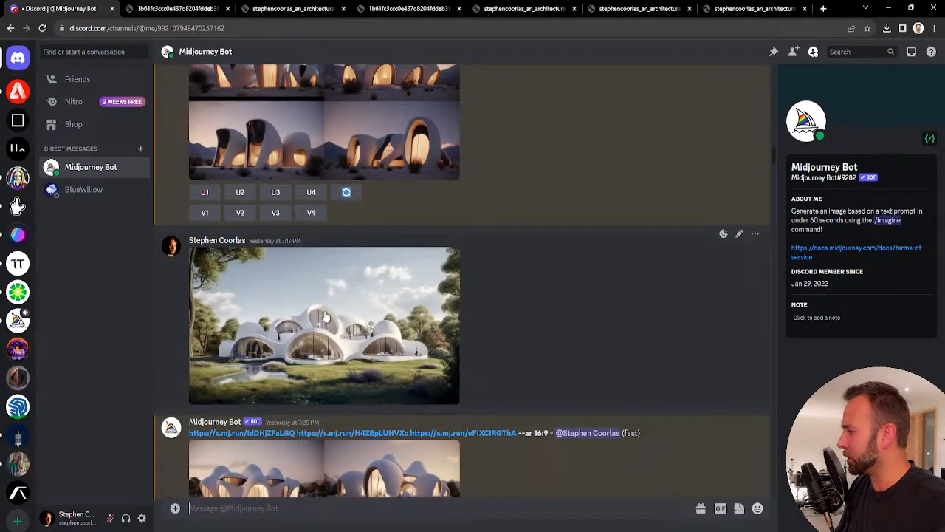
pyautogui.click(329, 325)
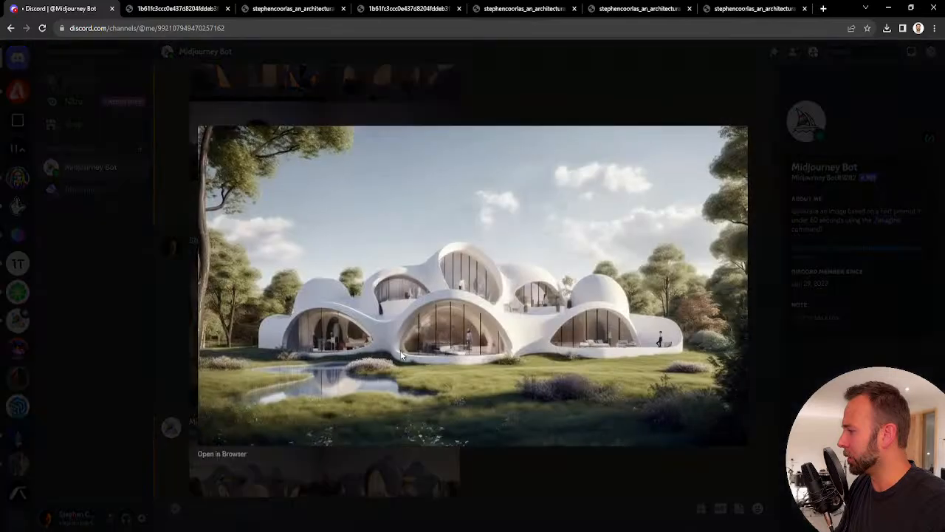
pyautogui.click(563, 76)
# View enlarged the four-image grid generated from three image links directly below the uploaded white domed villa.
pyautogui.scroll(-3, 441, 303)
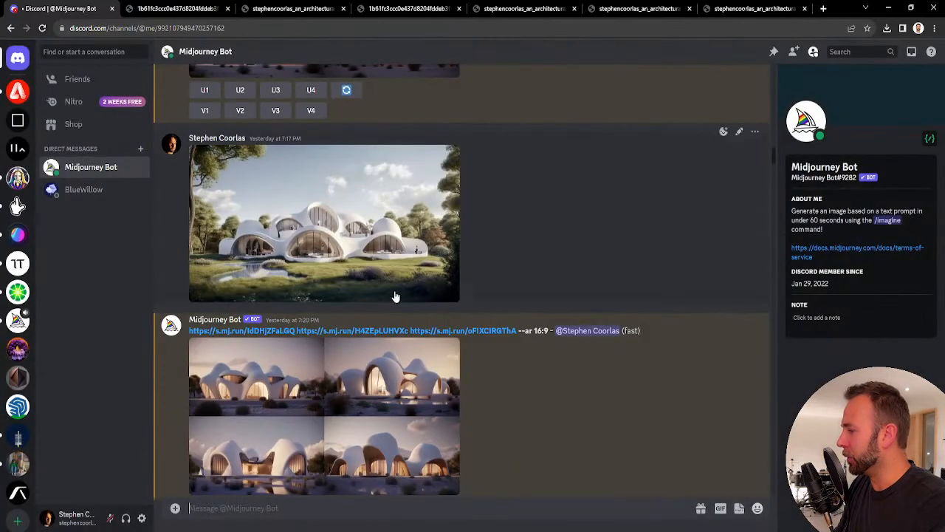
pyautogui.scroll(-1, 402, 300)
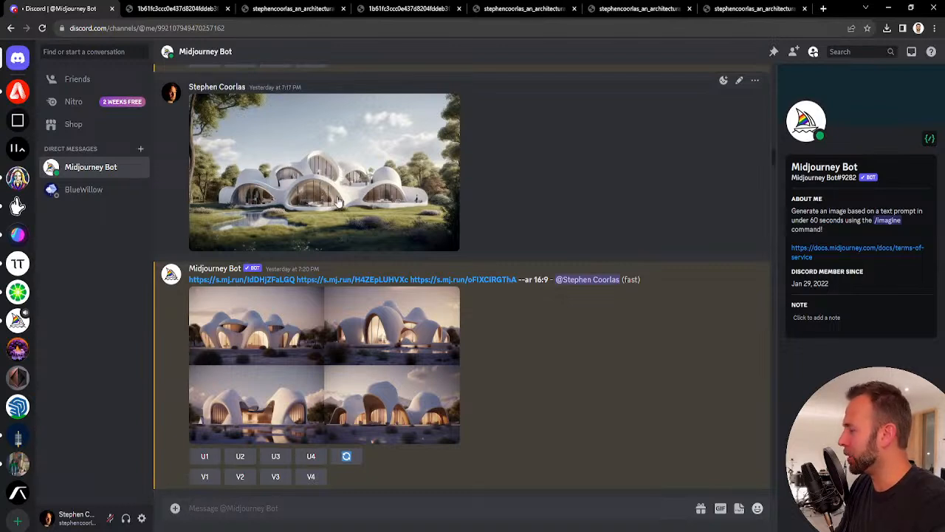
pyautogui.scroll(-1, 338, 207)
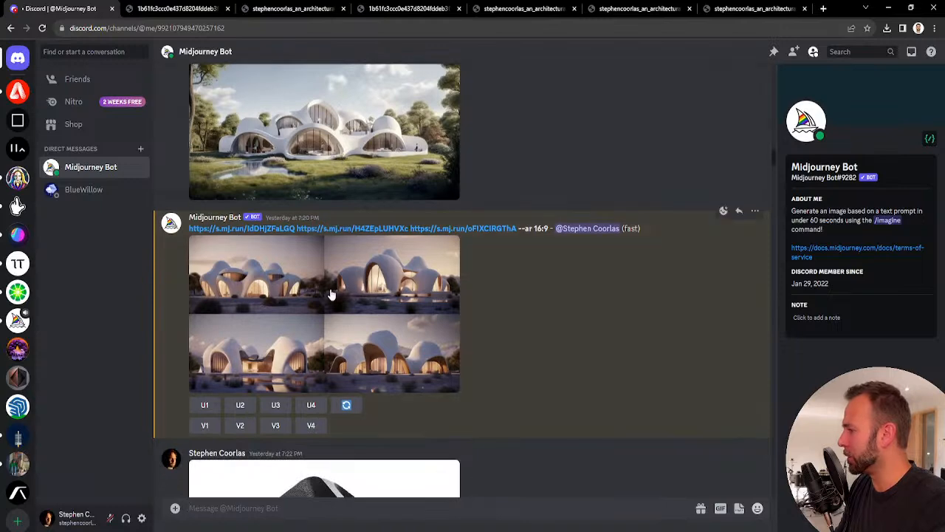
pyautogui.scroll(-2, 336, 277)
pyautogui.click(296, 243)
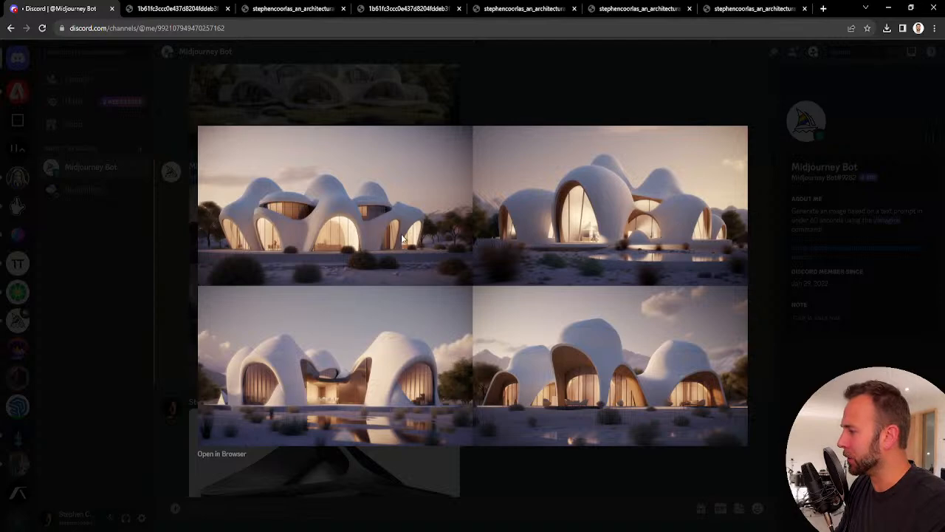
pyautogui.click(478, 89)
# Find the blend below the uploaded black sculptural form, view its second linked reference image, and return to the chat.
pyautogui.scroll(-3, 472, 306)
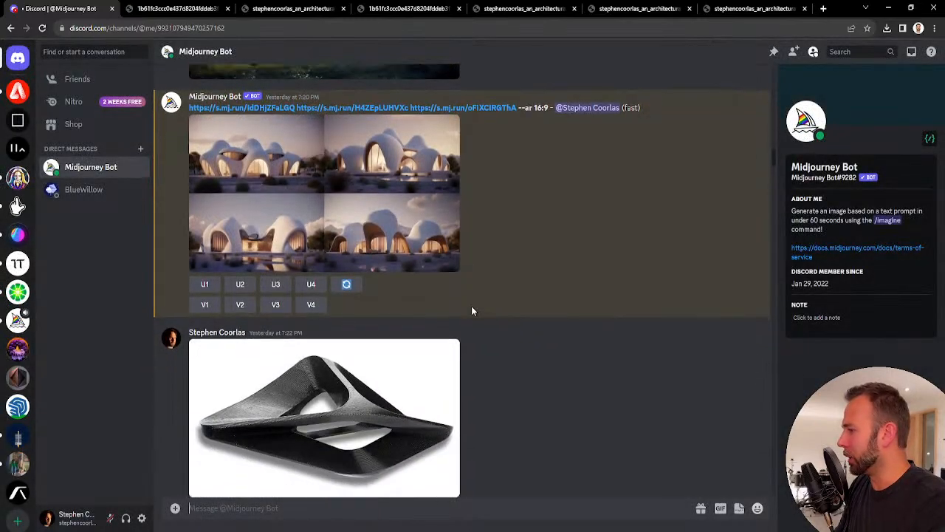
pyautogui.scroll(-1, 473, 311)
pyautogui.scroll(-2, 473, 311)
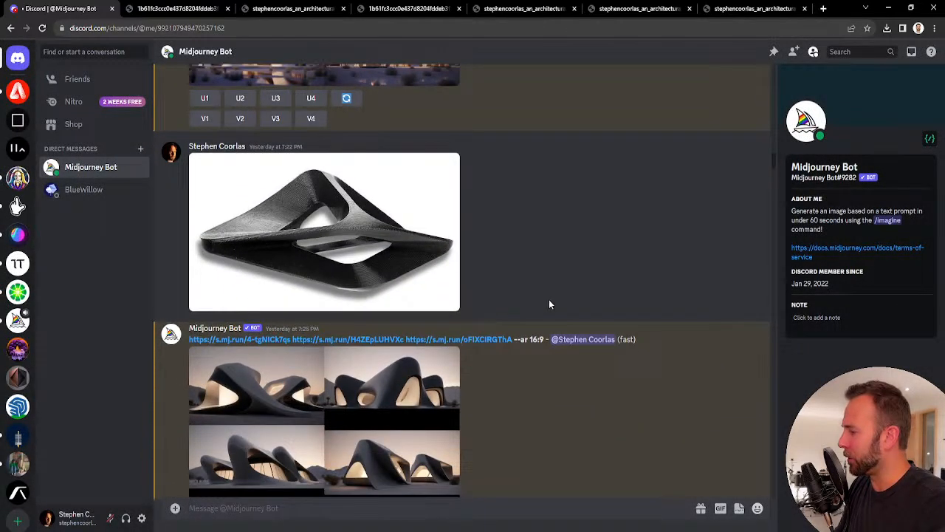
pyautogui.scroll(-1, 550, 303)
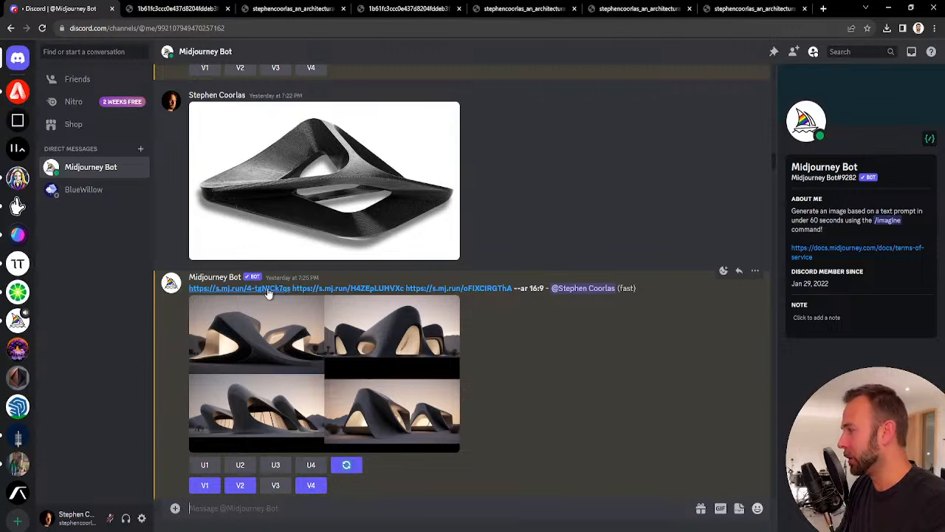
pyautogui.click(361, 289)
pyautogui.click(565, 333)
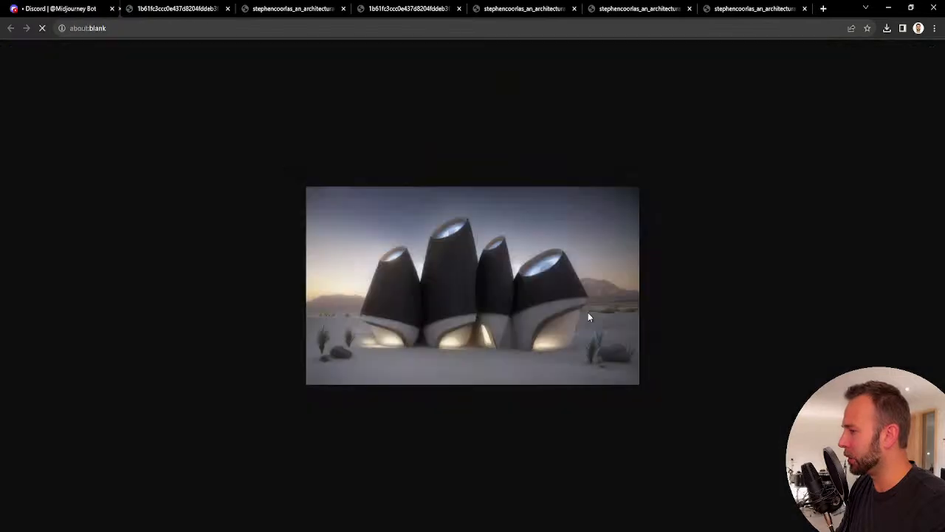
pyautogui.click(55, 8)
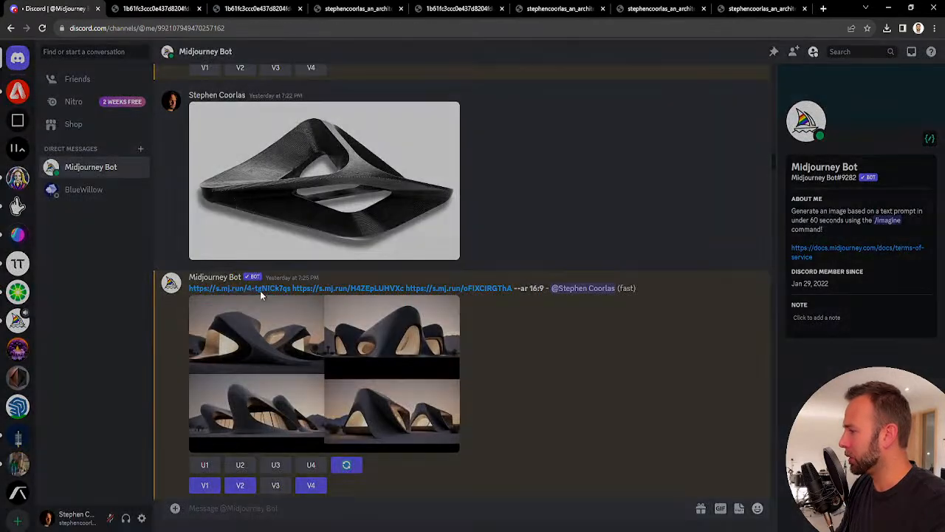
# View the first linked reference image of the black sculptural form's blend at full size, and return to the chat.
pyautogui.click(260, 291)
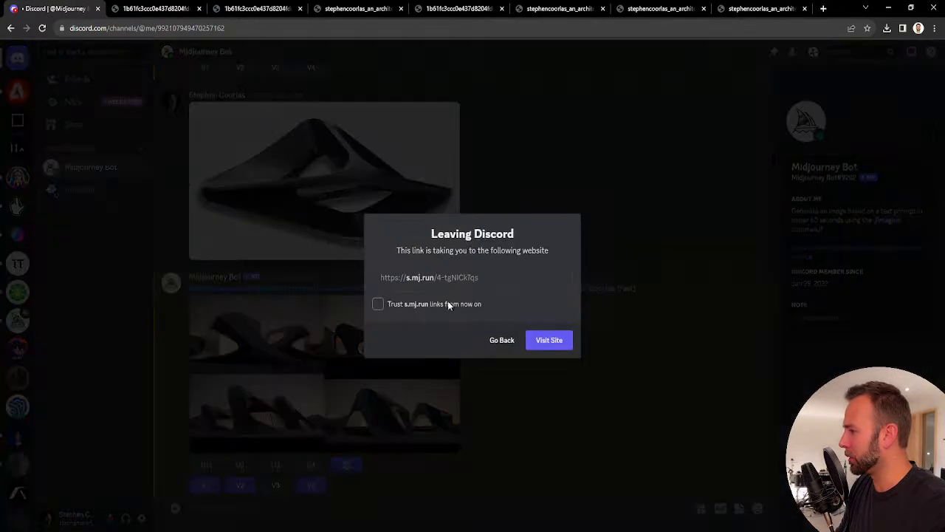
pyautogui.click(547, 340)
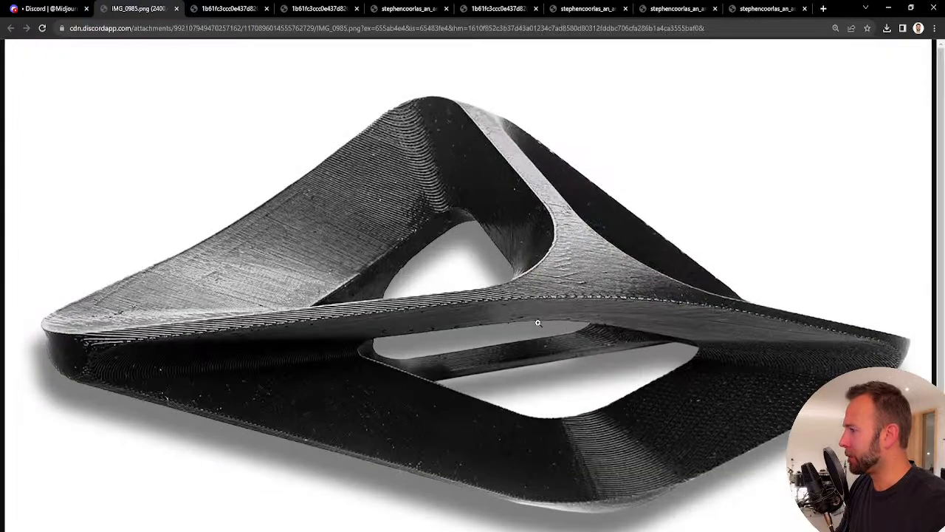
pyautogui.click(44, 10)
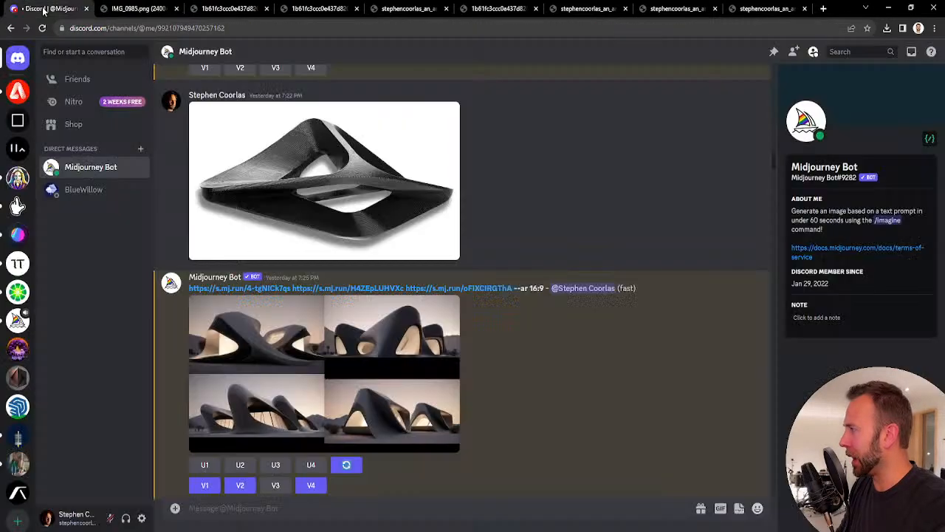
# View the third linked reference image in the same blend prompt, and return to the chat.
pyautogui.click(440, 289)
pyautogui.click(549, 340)
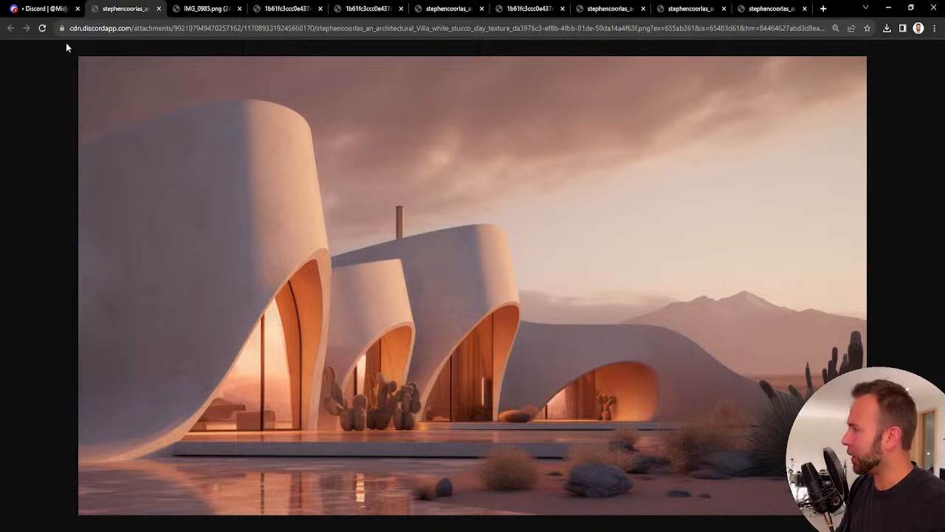
pyautogui.click(44, 9)
# View enlarged the grid of dark sculptural villas generated from the three linked reference images.
pyautogui.scroll(-2, 534, 355)
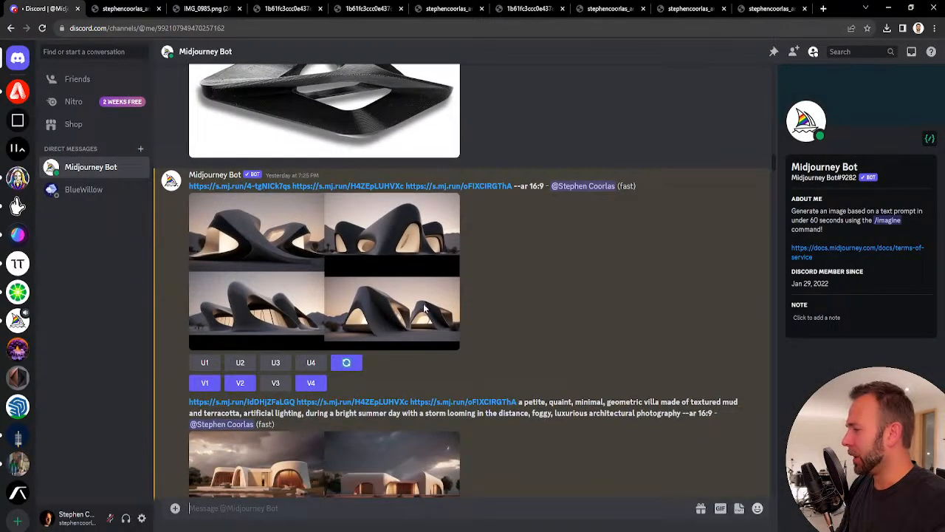
pyautogui.scroll(-1, 344, 276)
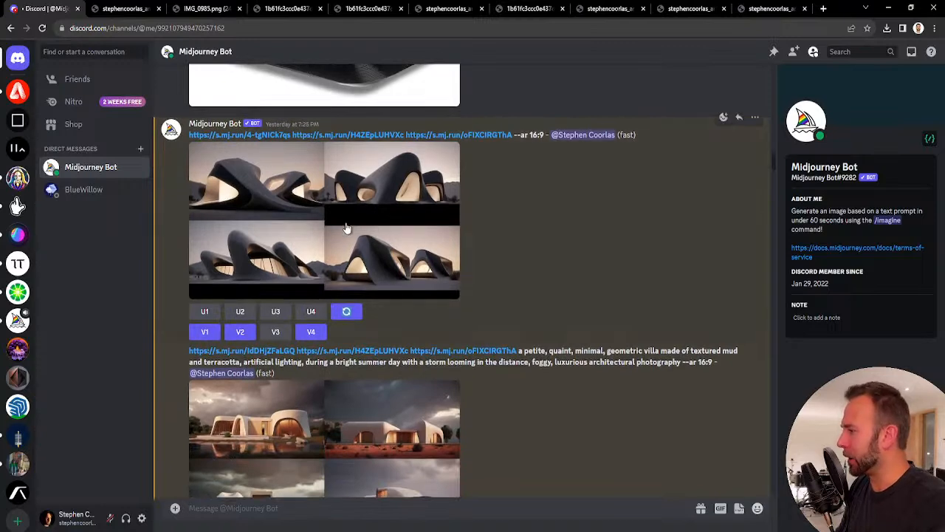
pyautogui.click(347, 227)
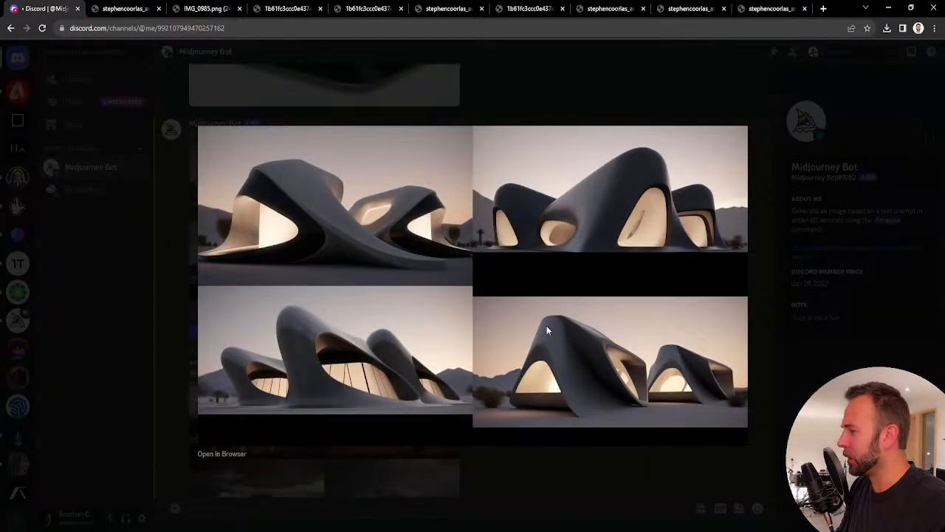
pyautogui.click(595, 89)
# Browse the subsequent villa generations to Image #1 of the geometric futuristic ribbed corrugated mud and terracotta villa, and view it enlarged.
pyautogui.scroll(-3, 447, 309)
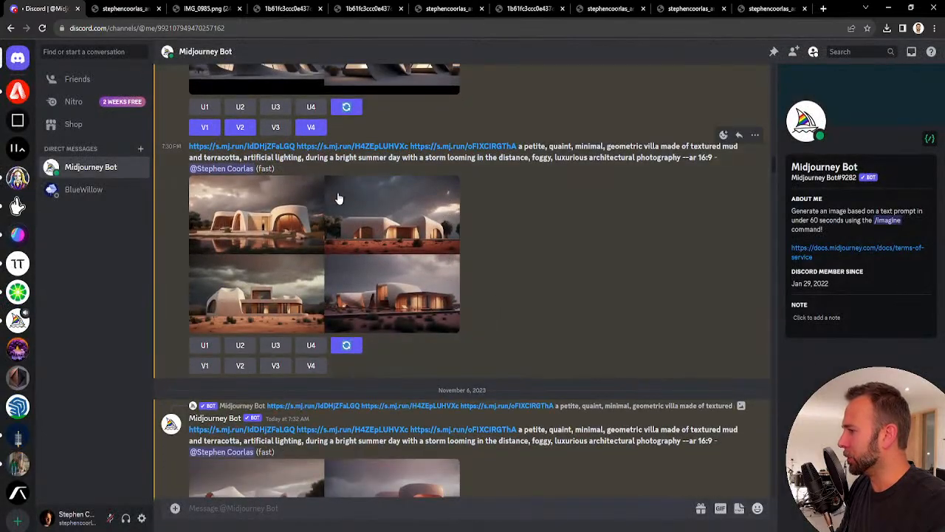
pyautogui.scroll(-1, 382, 271)
pyautogui.scroll(-10, 485, 323)
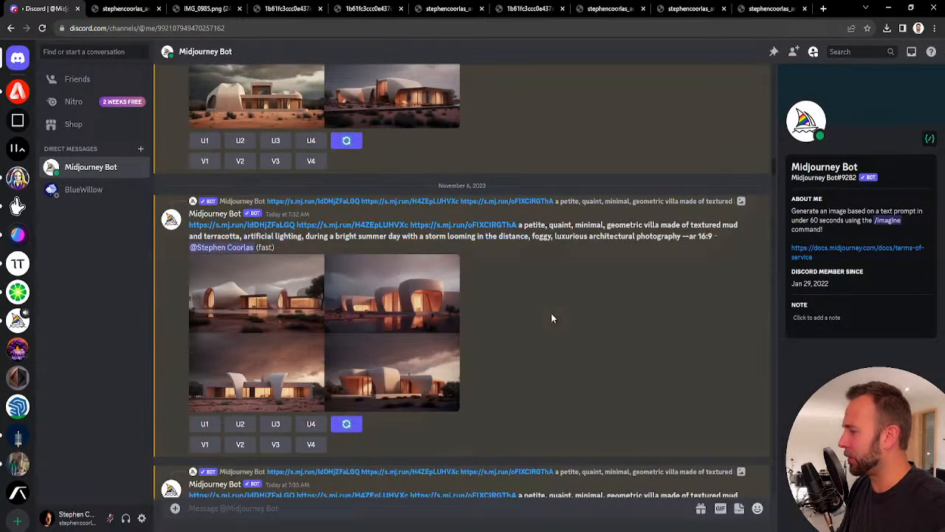
pyautogui.scroll(-10, 639, 309)
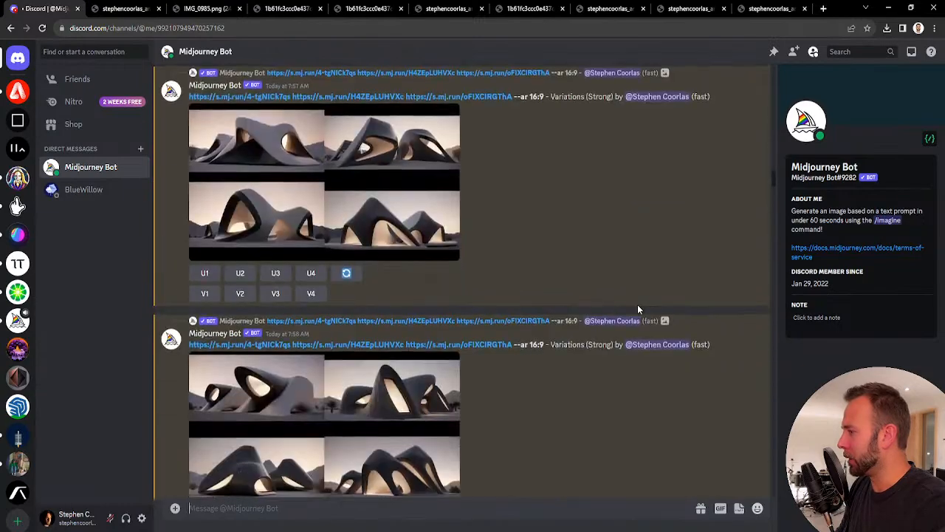
pyautogui.scroll(-10, 639, 310)
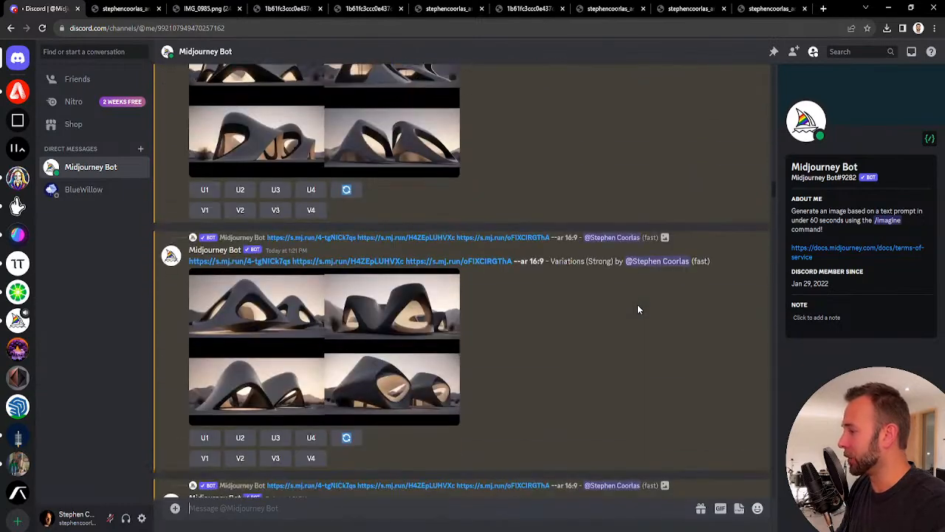
pyautogui.scroll(-10, 639, 309)
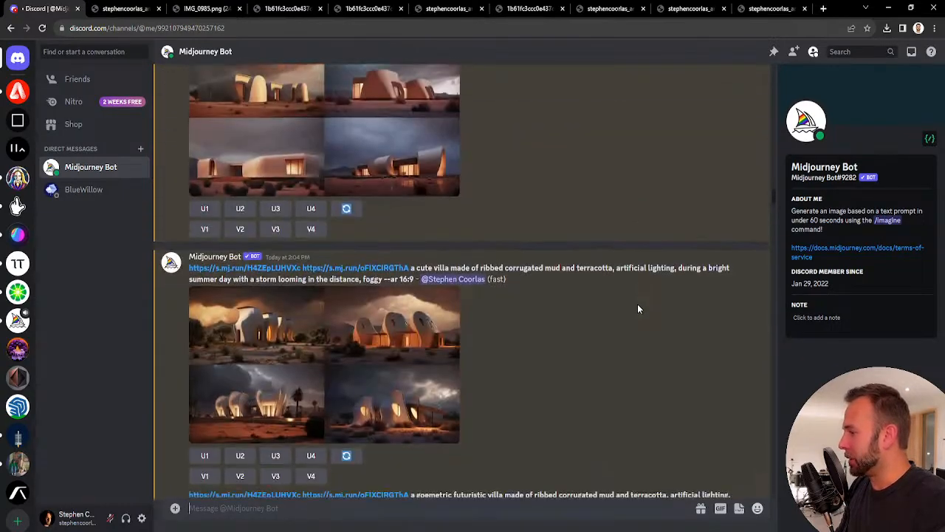
pyautogui.scroll(-8, 637, 304)
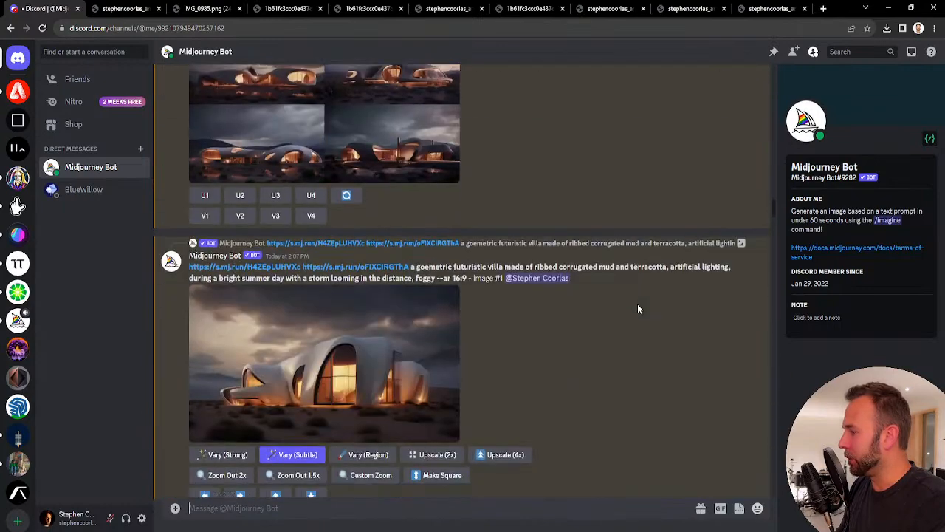
pyautogui.scroll(2, 402, 209)
pyautogui.click(334, 192)
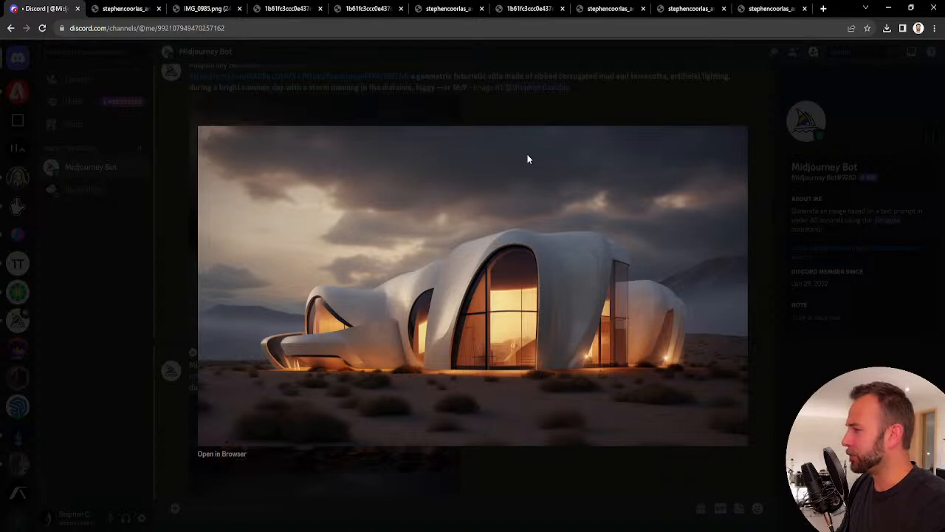
pyautogui.press('Escape')
# Close the enlarged villa and browse the following generations to Image #2 of the geometric hut dwelling in textured white stucco.
pyautogui.scroll(-7, 619, 232)
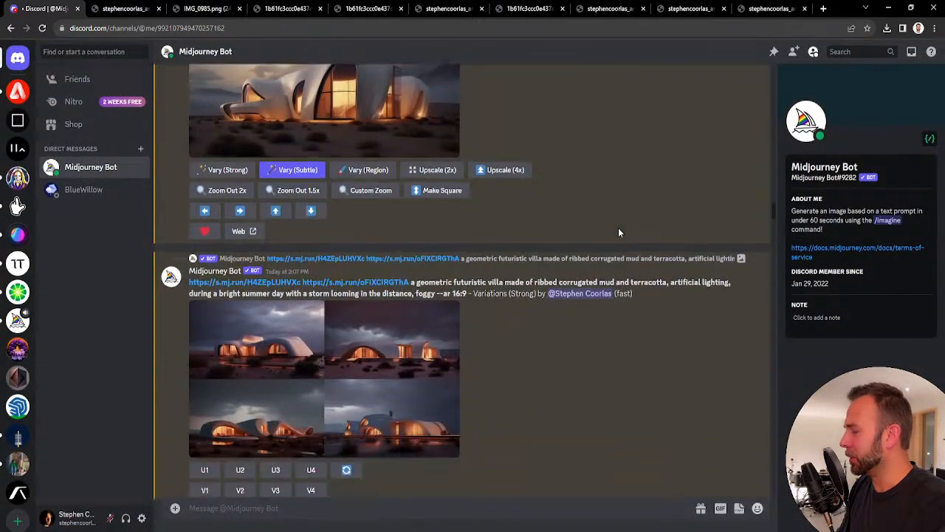
pyautogui.scroll(-10, 619, 233)
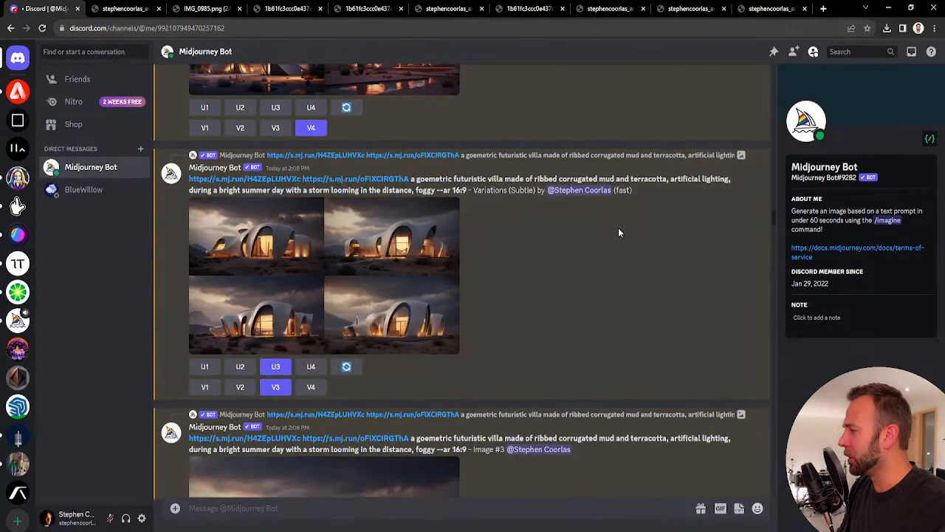
pyautogui.scroll(-6, 619, 232)
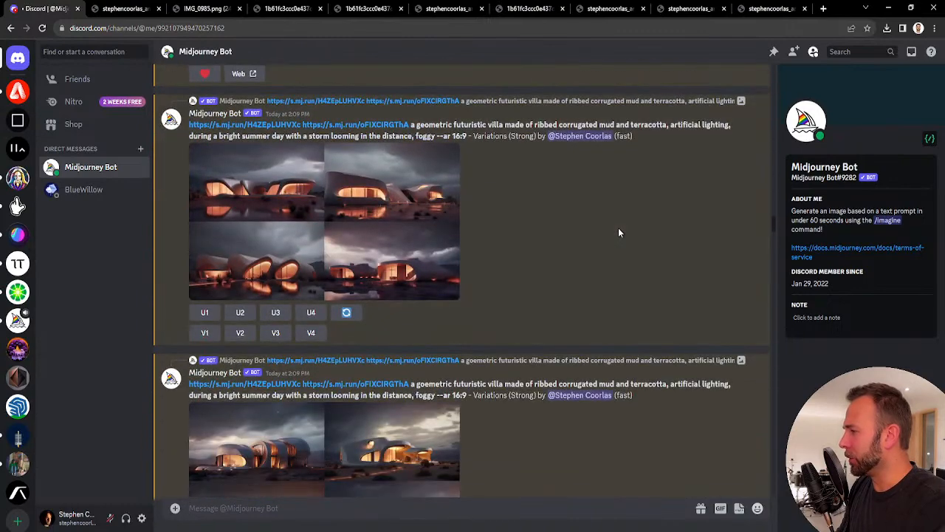
pyautogui.scroll(-7, 618, 232)
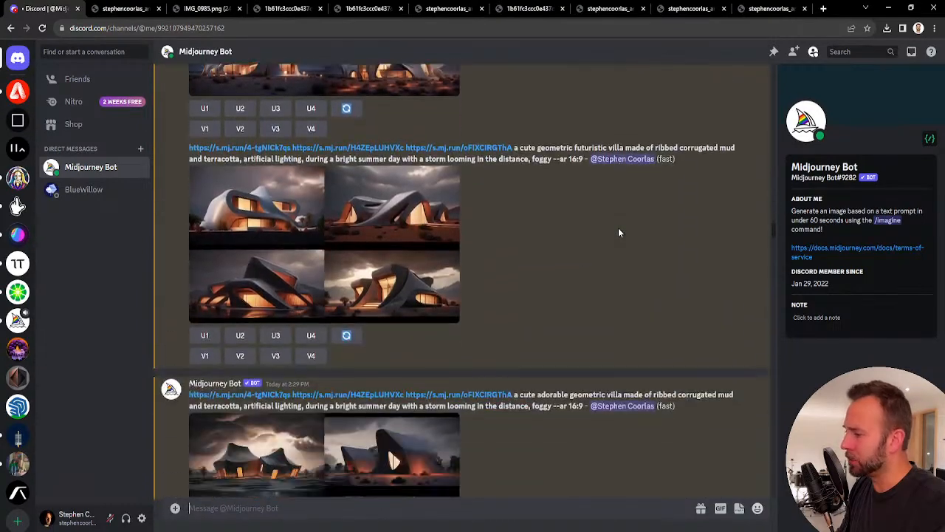
pyautogui.scroll(-8, 619, 233)
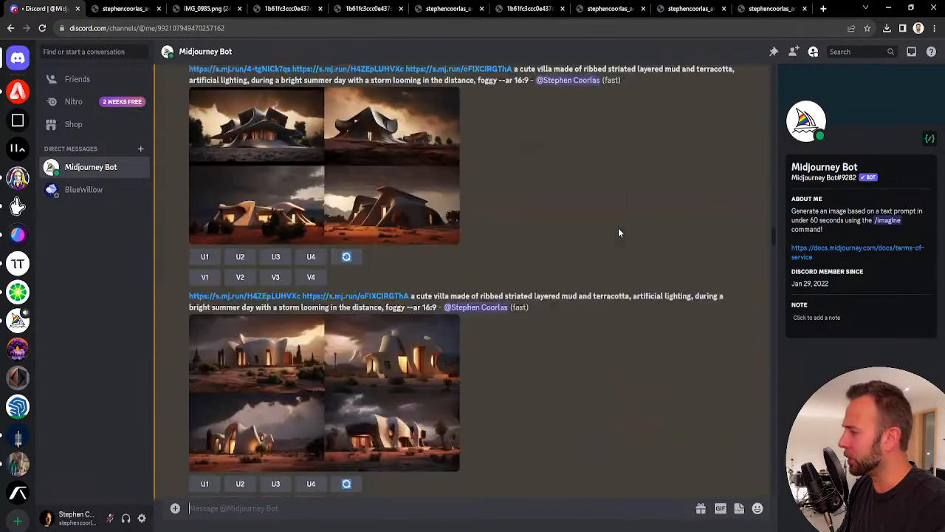
pyautogui.scroll(-10, 779, 276)
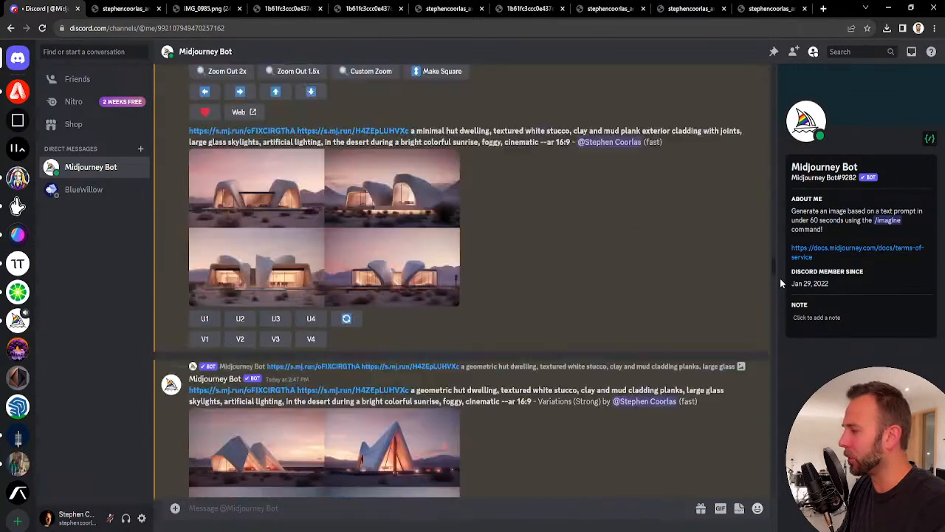
pyautogui.scroll(1, 517, 207)
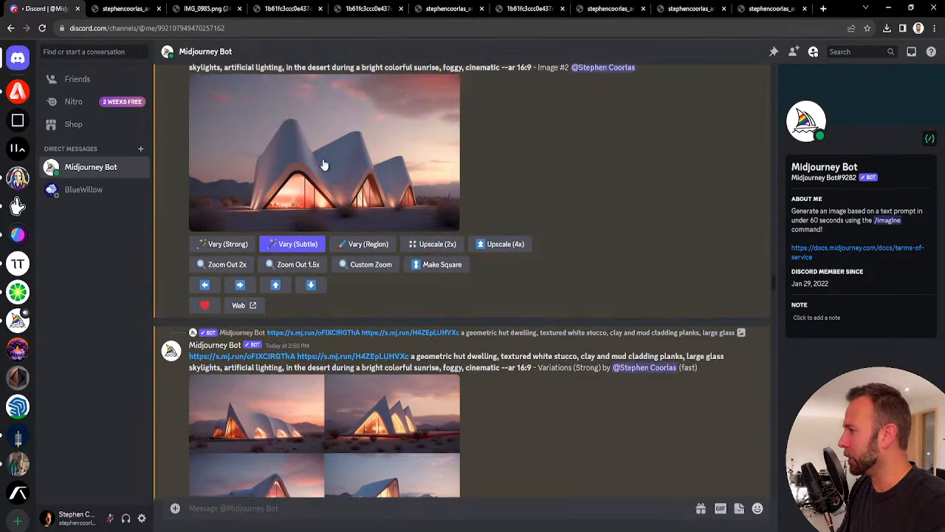
# View the three-peaked geometric hut dwelling enlarged, open it full size in the browser, and return to the chat.
pyautogui.click(417, 185)
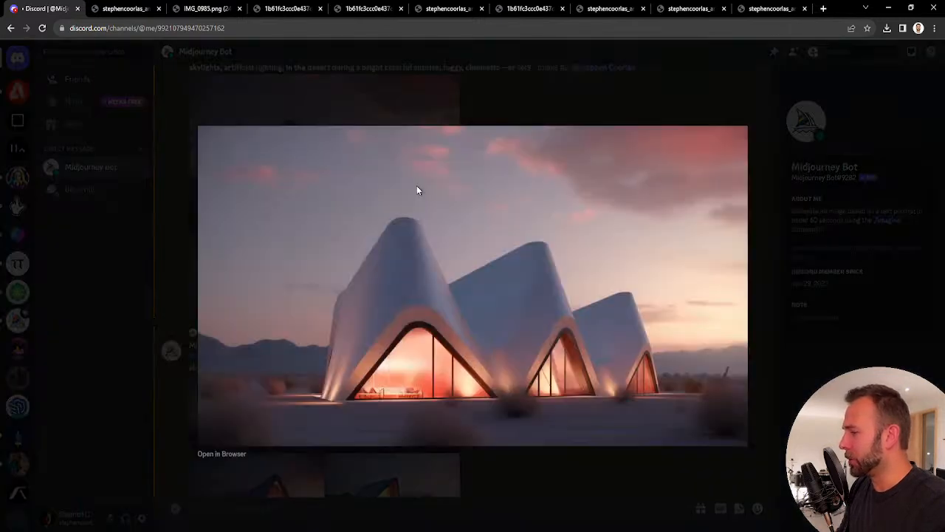
pyautogui.click(226, 453)
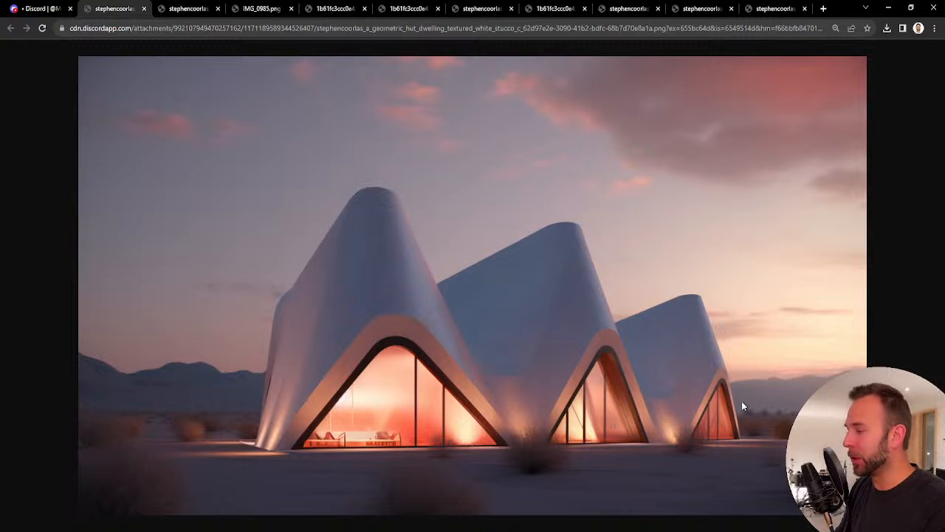
pyautogui.click(35, 10)
pyautogui.click(506, 96)
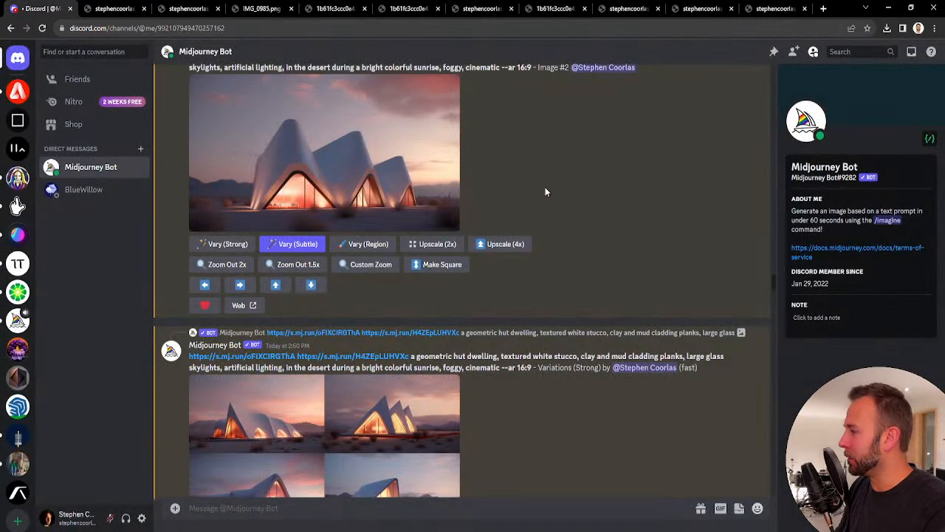
# Examine the strong and subtle variations of the geometric hut dwelling, through upscaled Image #3 and the abstract hut grid.
pyautogui.scroll(-5, 545, 192)
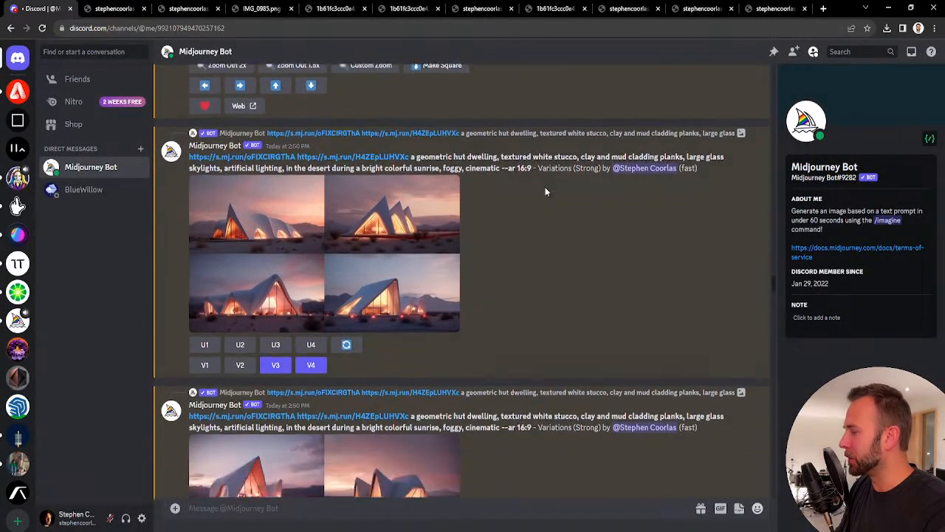
pyautogui.scroll(-3, 545, 191)
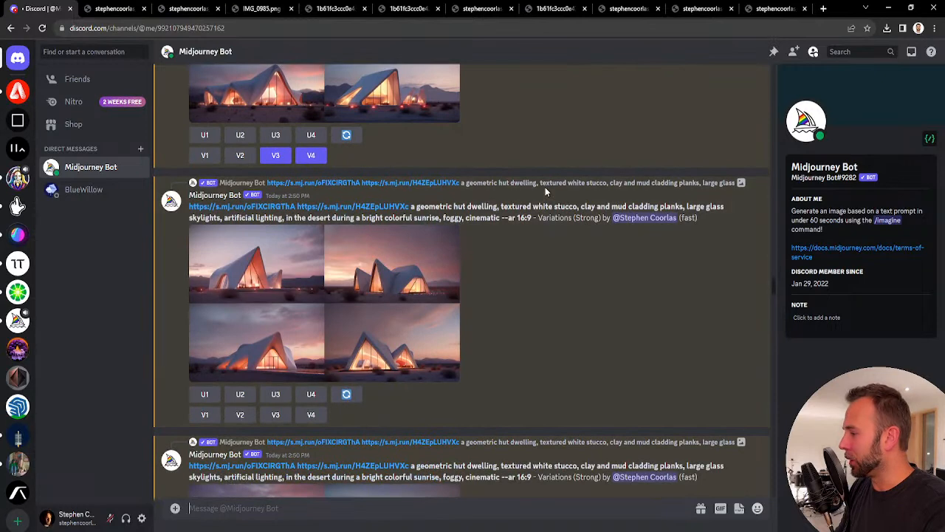
pyautogui.scroll(-5, 544, 192)
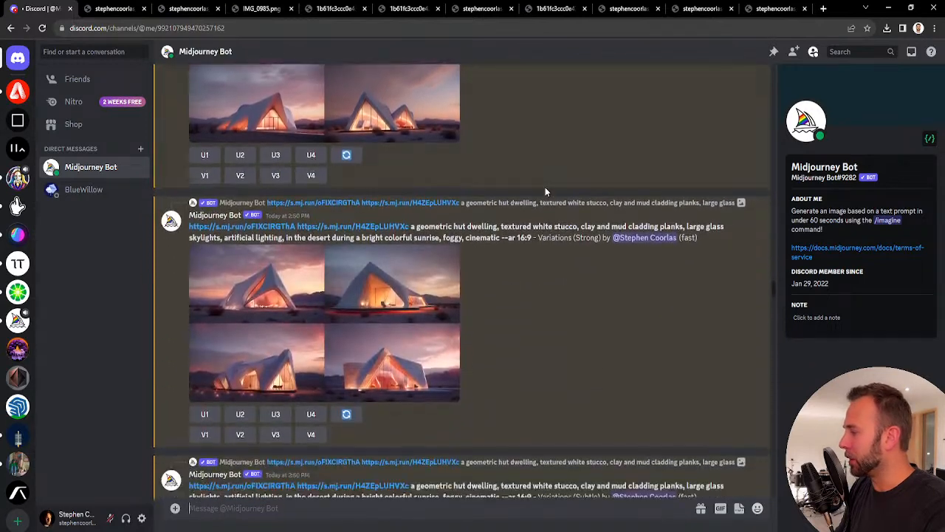
pyautogui.scroll(-5, 545, 191)
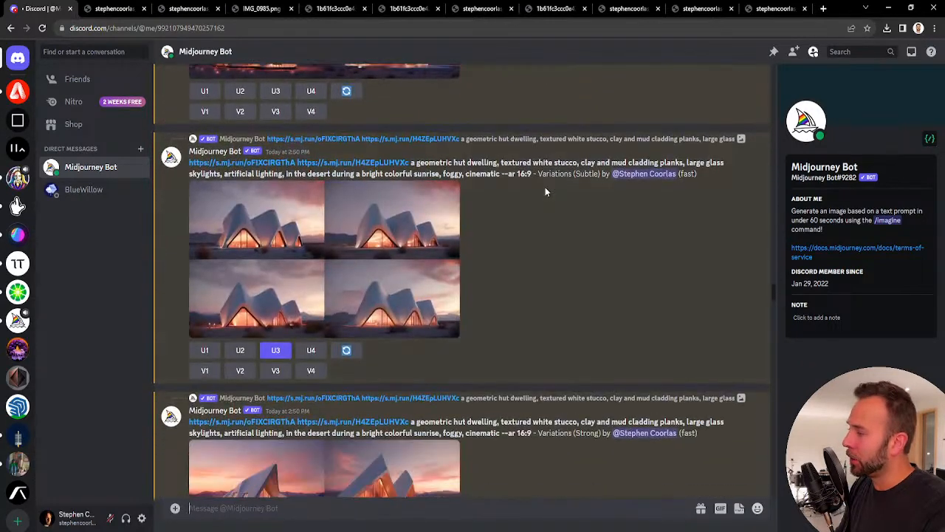
pyautogui.scroll(-5, 545, 191)
pyautogui.scroll(-10, 545, 191)
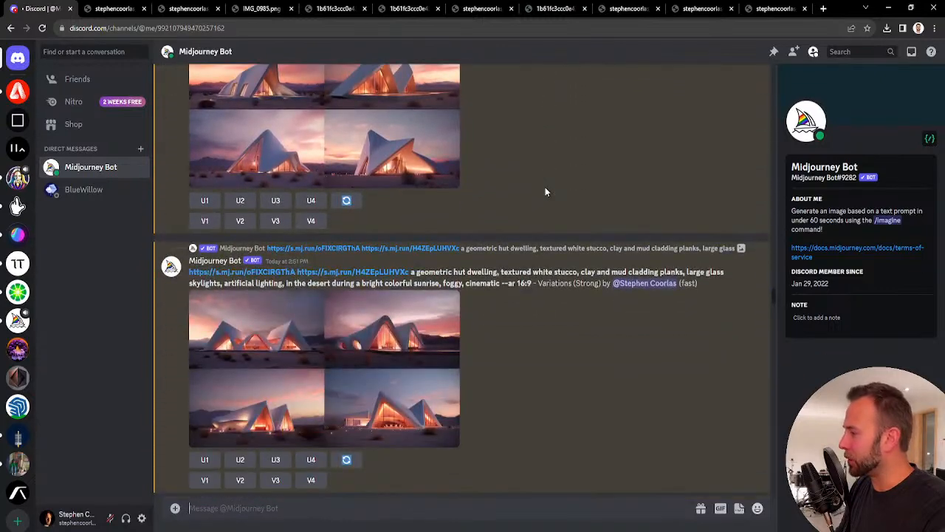
pyautogui.scroll(-5, 632, 255)
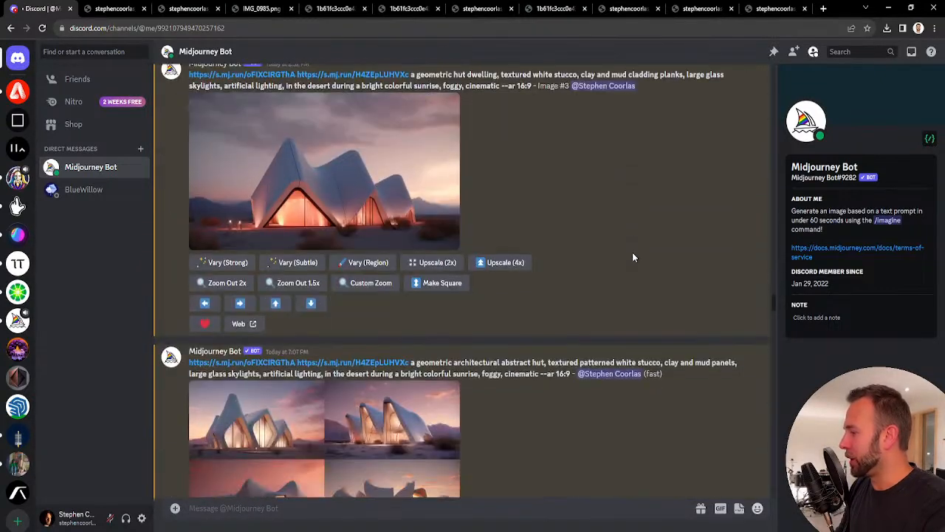
pyautogui.scroll(-7, 603, 251)
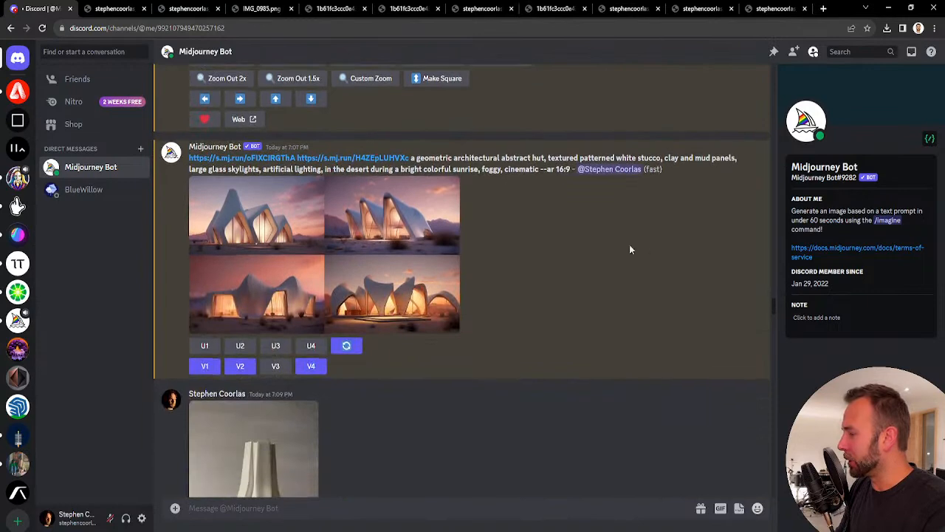
# View the uploaded reference photo of the two fluted vases enlarged, and return to the chat.
pyautogui.scroll(-1, 642, 249)
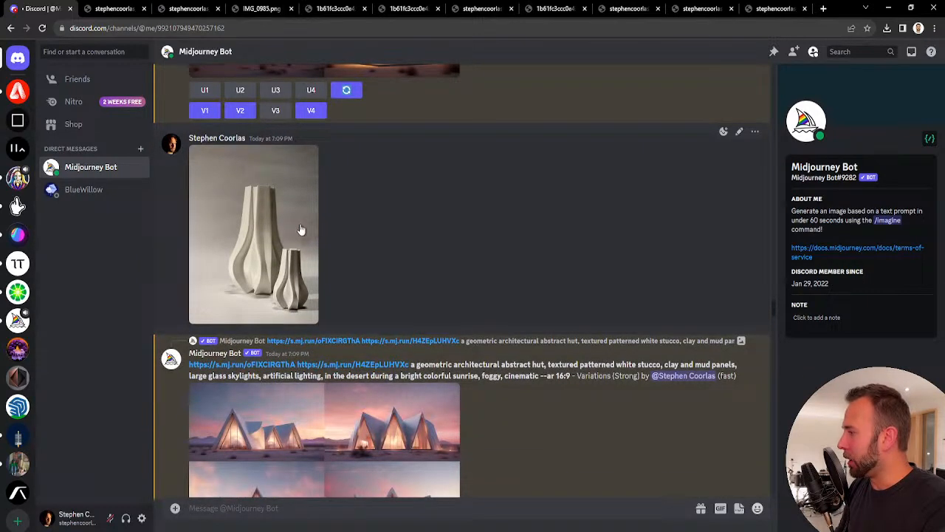
pyautogui.click(276, 232)
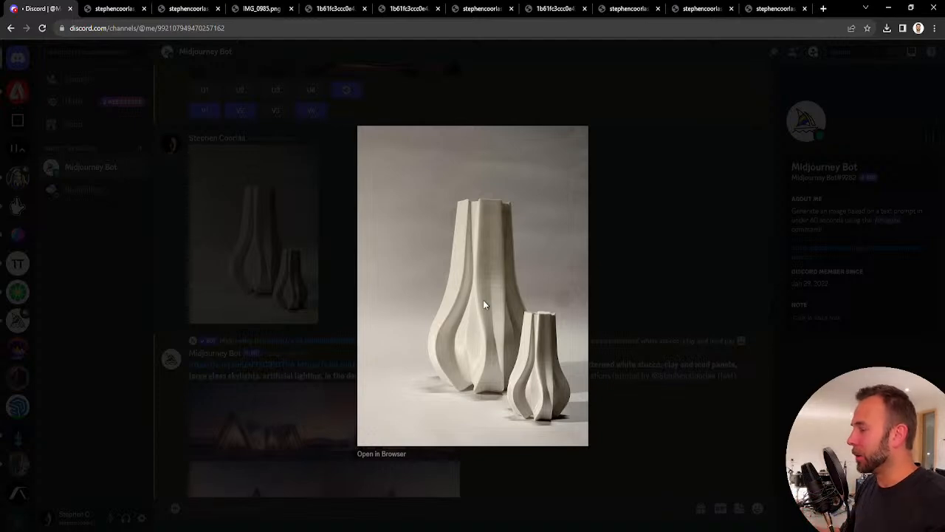
pyautogui.click(667, 259)
# Find the abstract hut grid generated from three linked reference images, view it enlarged, and return to the chat.
pyautogui.scroll(-5, 611, 287)
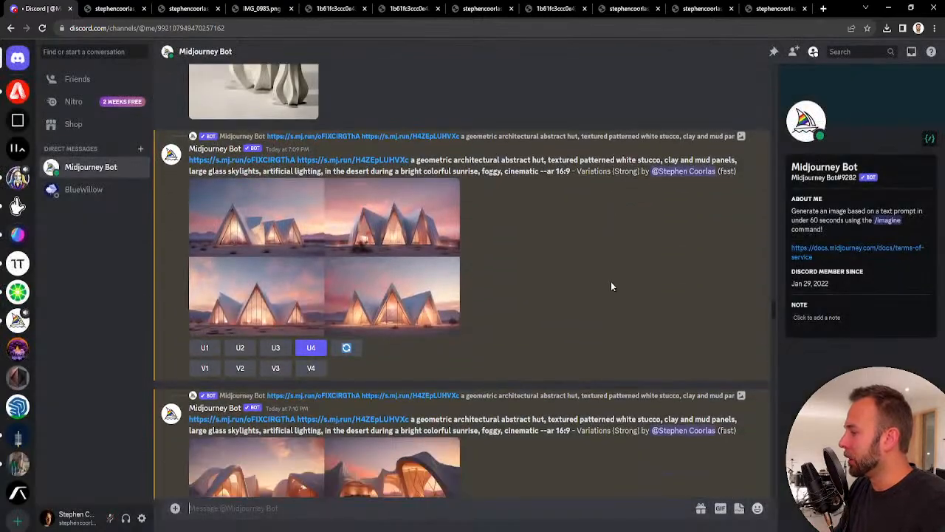
pyautogui.scroll(-1, 611, 287)
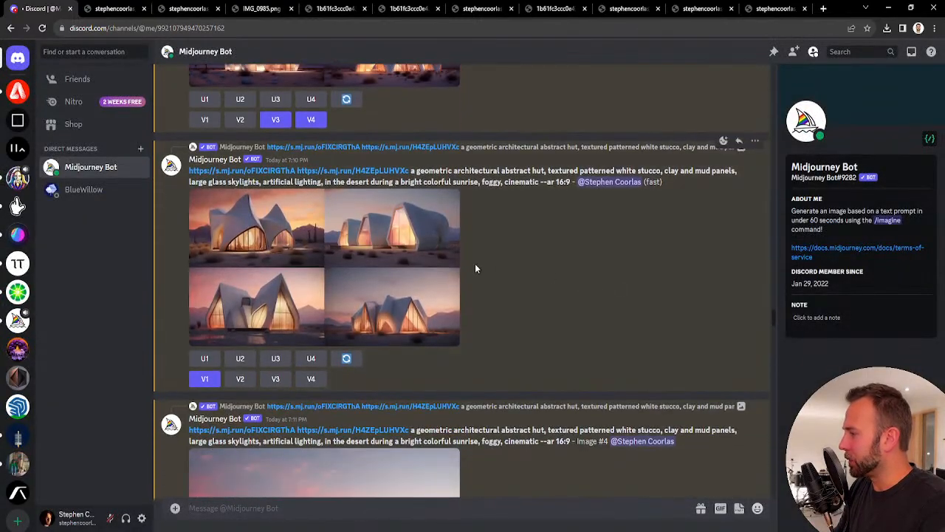
pyautogui.scroll(-10, 329, 272)
pyautogui.scroll(-2, 341, 274)
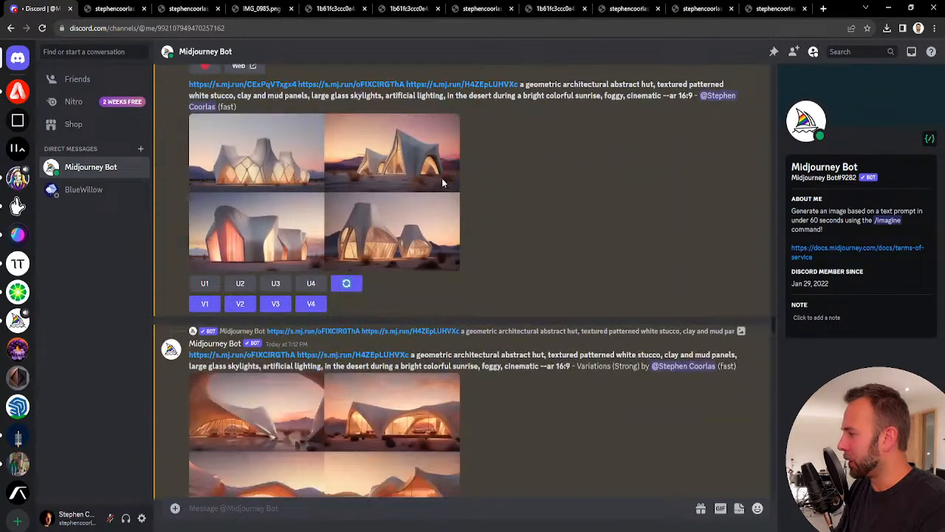
pyautogui.click(310, 198)
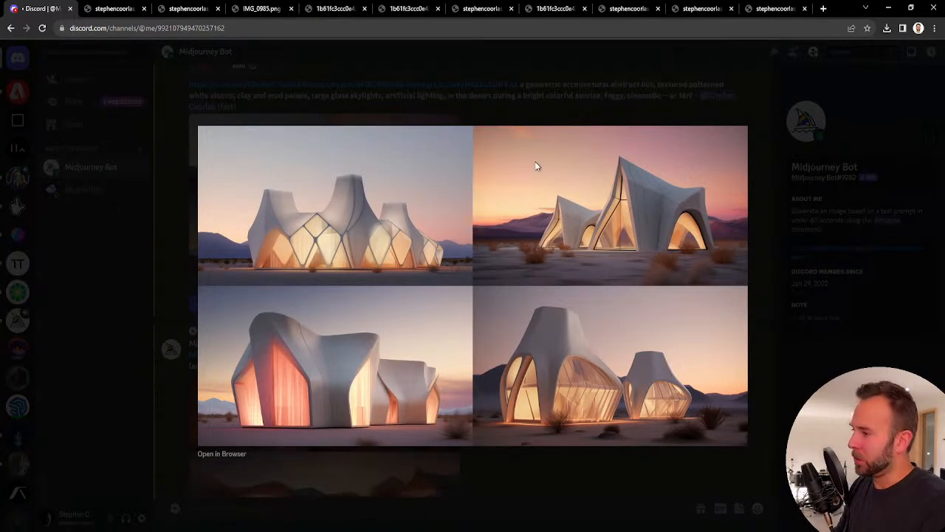
pyautogui.click(586, 97)
# Browse the abstract hut variations to Image #3 with the two pointed volumes, and open it full size in the browser.
pyautogui.scroll(-5, 535, 287)
pyautogui.scroll(-5, 534, 292)
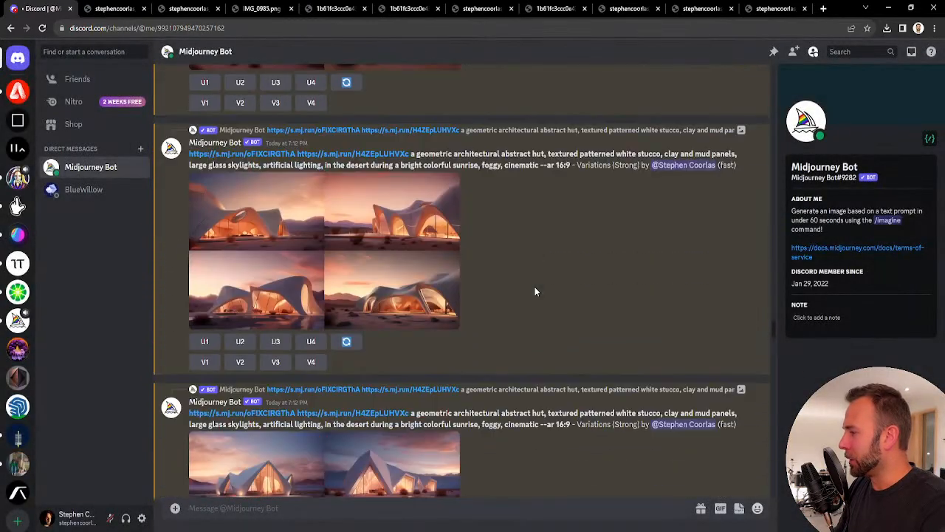
pyautogui.scroll(-5, 535, 292)
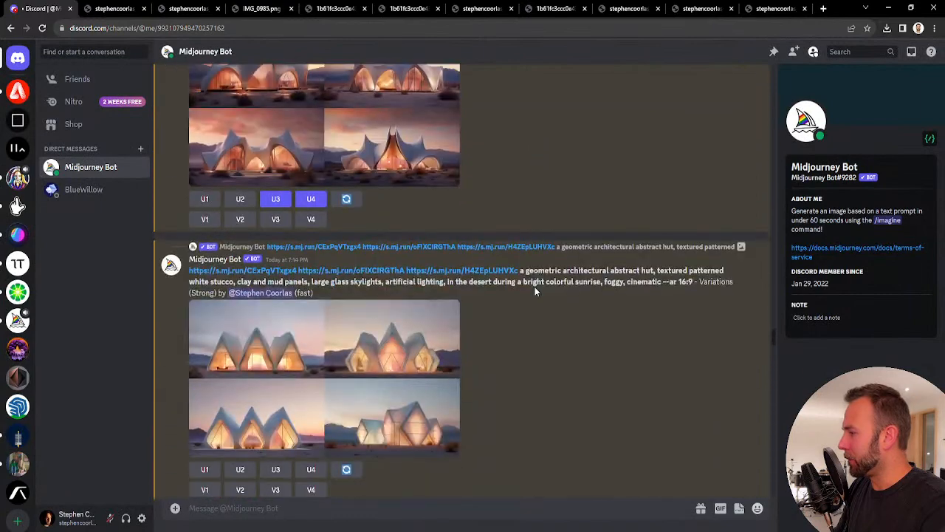
pyautogui.scroll(-10, 535, 291)
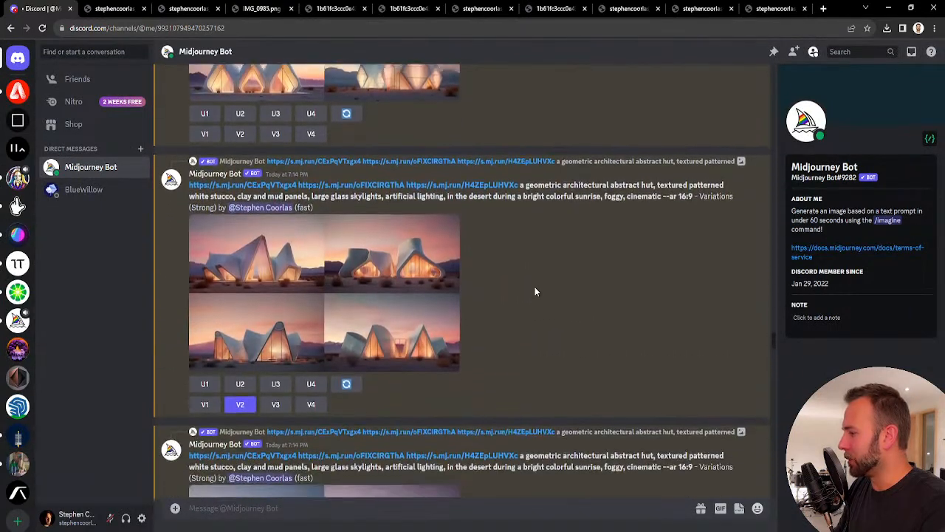
pyautogui.scroll(-10, 535, 291)
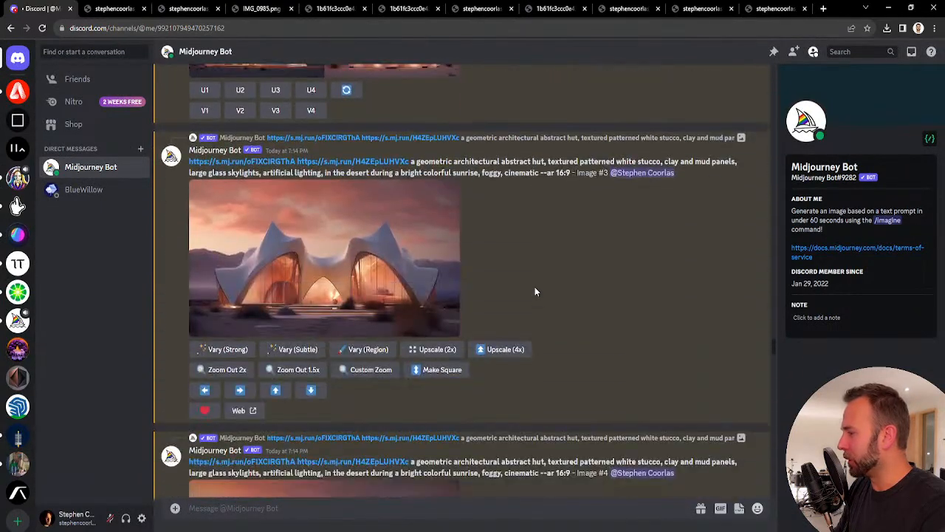
pyautogui.click(414, 230)
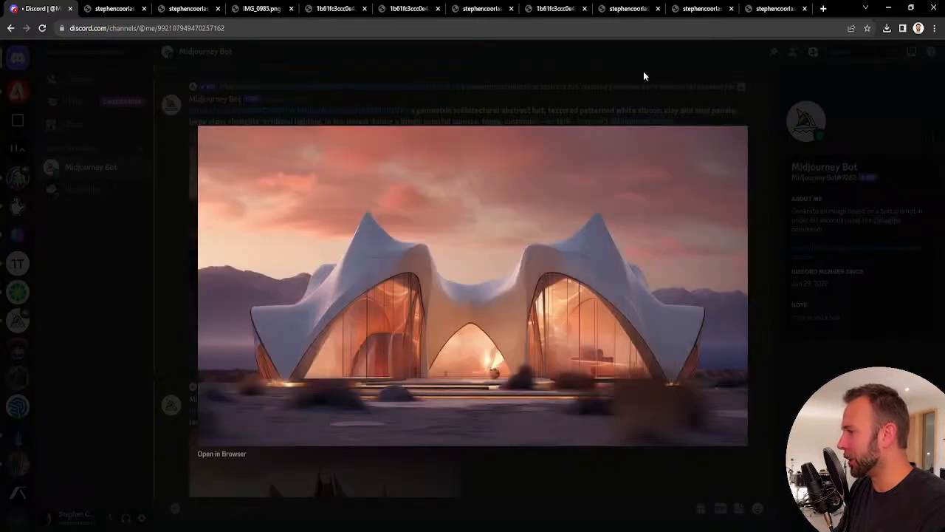
pyautogui.click(222, 453)
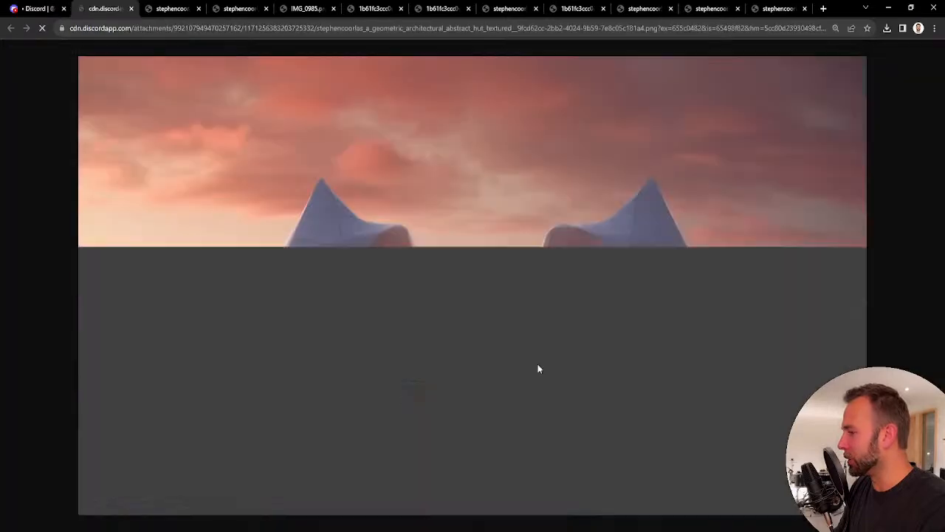
# Close all the image tabs so only the Midjourney Bot chat remains, and dismiss the enlarged hut image.
pyautogui.click(131, 9)
pyautogui.click(130, 9)
pyautogui.click(131, 9)
pyautogui.click(130, 9)
pyautogui.click(130, 8)
pyautogui.click(131, 9)
pyautogui.click(131, 9)
pyautogui.click(131, 8)
pyautogui.click(131, 9)
pyautogui.click(131, 8)
pyautogui.click(130, 9)
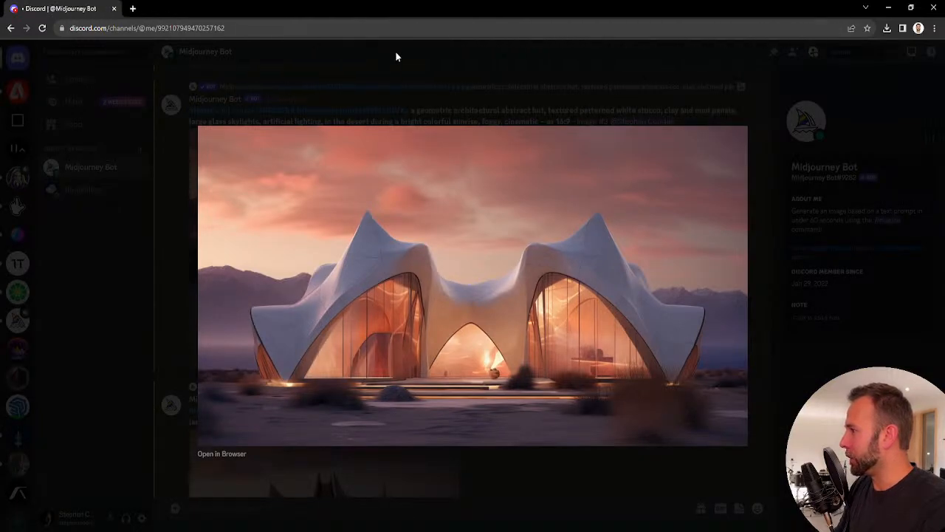
pyautogui.click(385, 46)
# Go to the newest generations in the chat and examine the small white stucco hut variations back to upscaled Image #3.
pyautogui.scroll(-4, 618, 289)
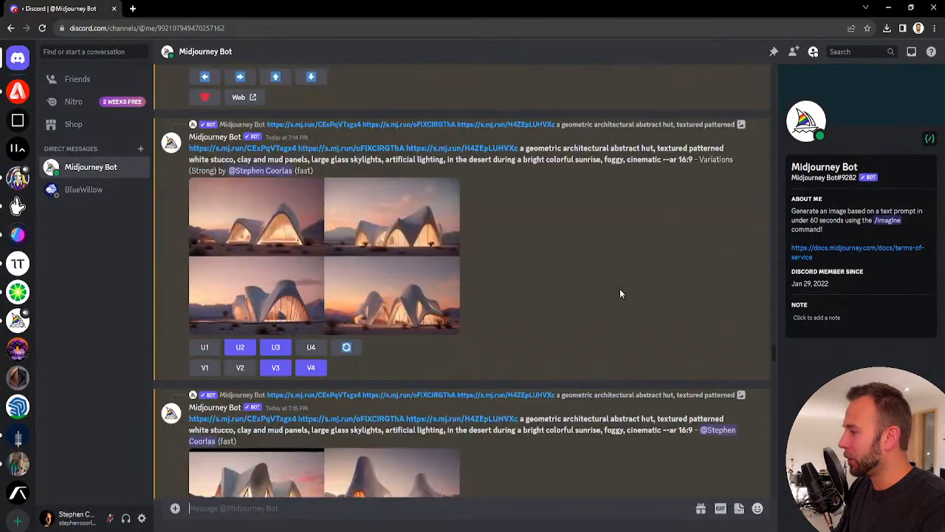
pyautogui.moveTo(773, 356); pyautogui.dragTo(779, 517)
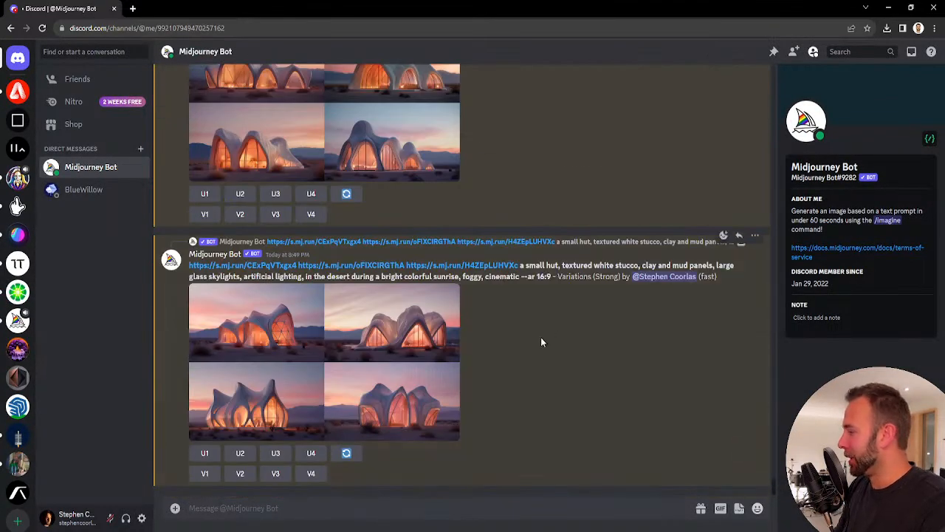
pyautogui.scroll(1, 540, 337)
pyautogui.scroll(3, 532, 310)
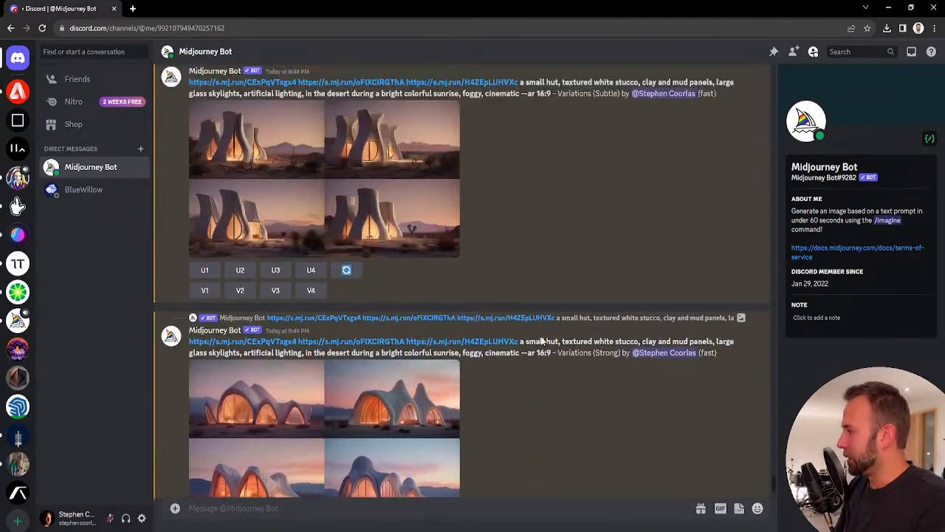
pyautogui.scroll(-7, 526, 287)
pyautogui.scroll(5, 525, 286)
pyautogui.scroll(3, 527, 286)
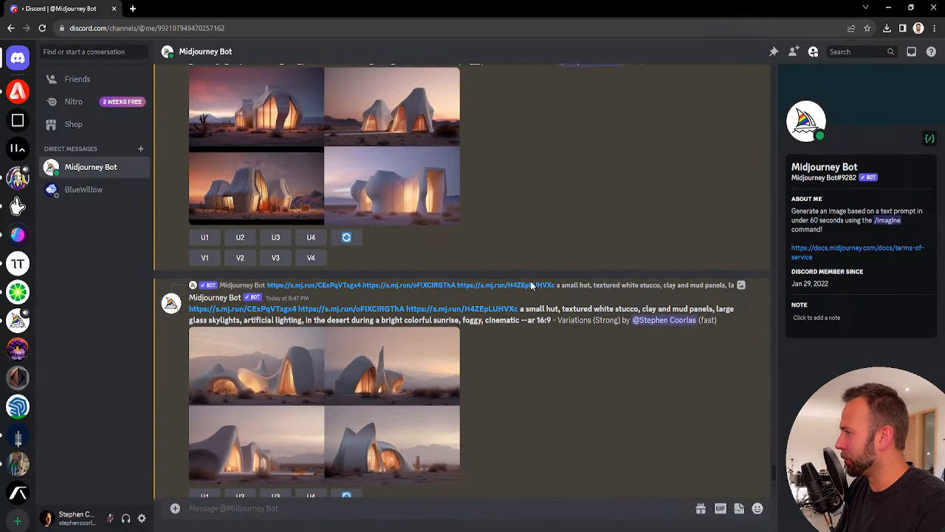
pyautogui.scroll(5, 544, 284)
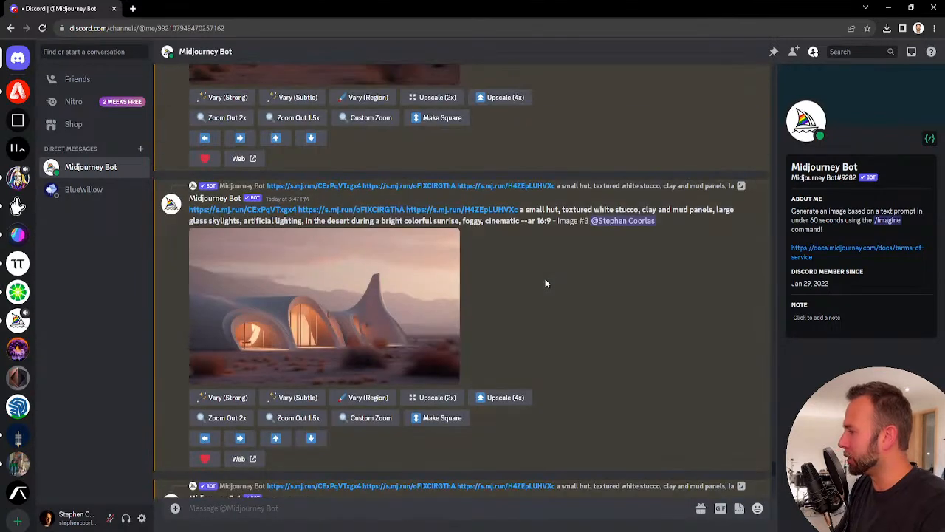
# Open the first reference image linked in the Image #3 hut prompt in the browser, and return to the chat.
pyautogui.scroll(1, 387, 322)
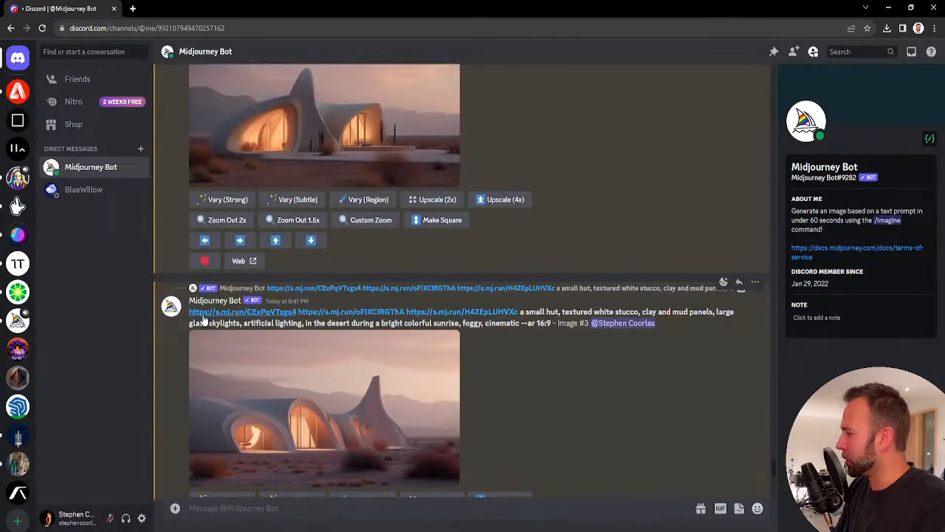
pyautogui.click(252, 314)
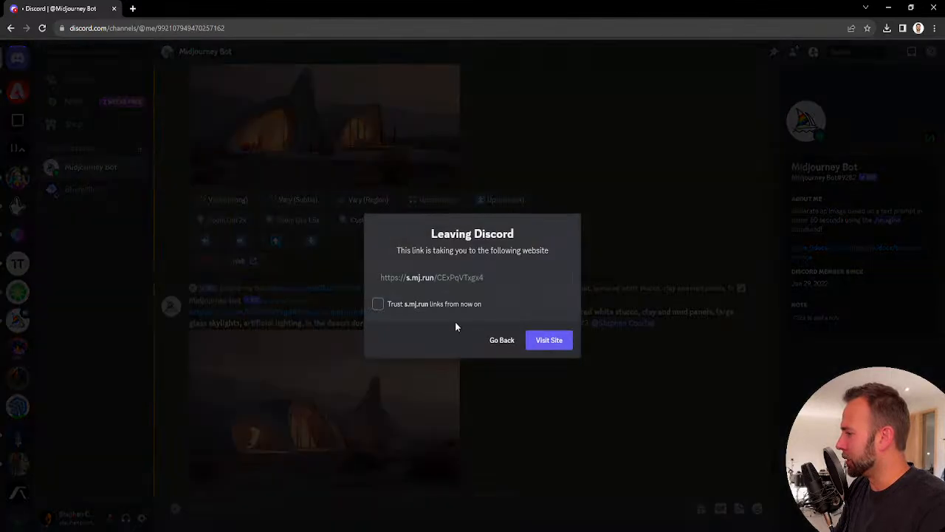
pyautogui.click(557, 342)
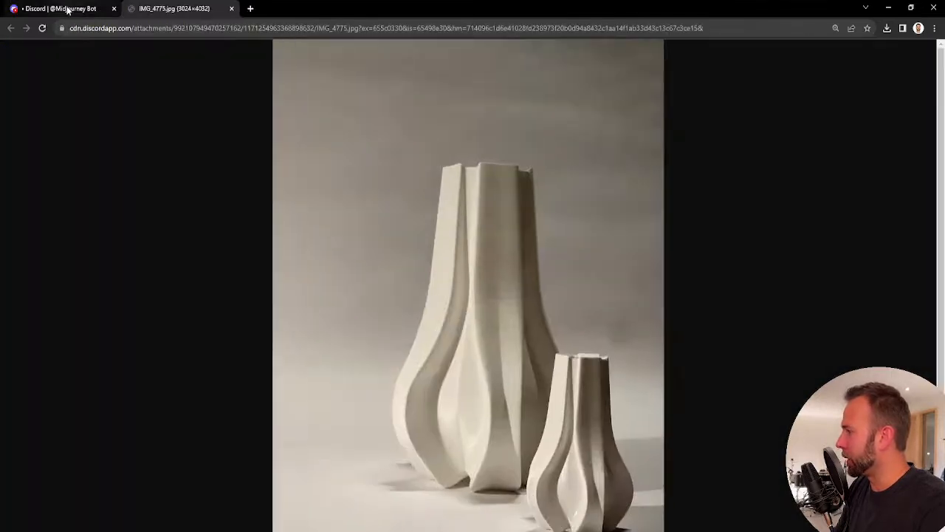
pyautogui.click(66, 9)
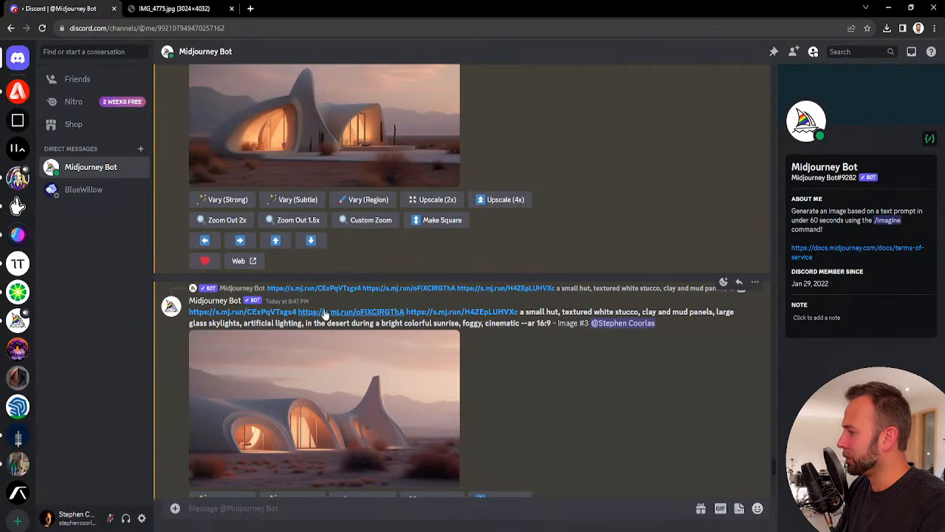
# View the second and third reference images linked in the Image #3 hut prompt, returning to the chat after each.
pyautogui.click(356, 315)
pyautogui.click(549, 343)
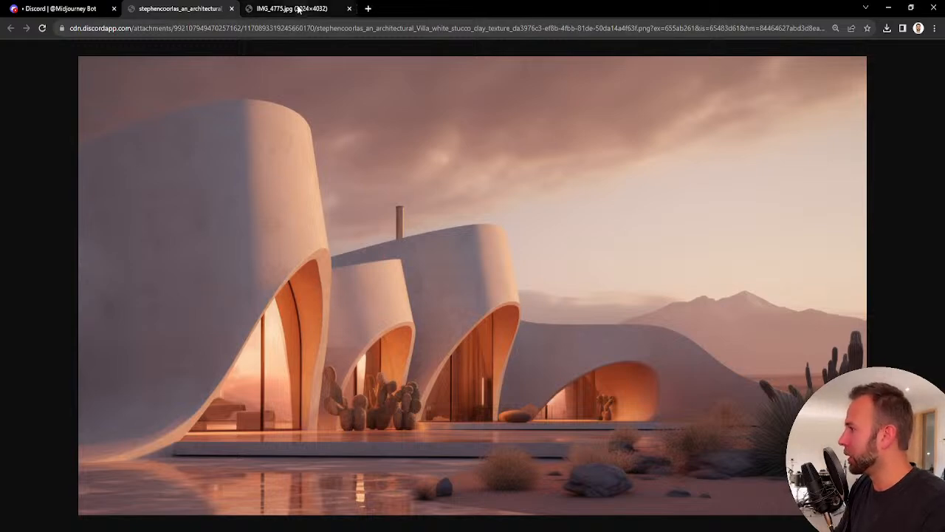
pyautogui.click(59, 9)
pyautogui.click(508, 332)
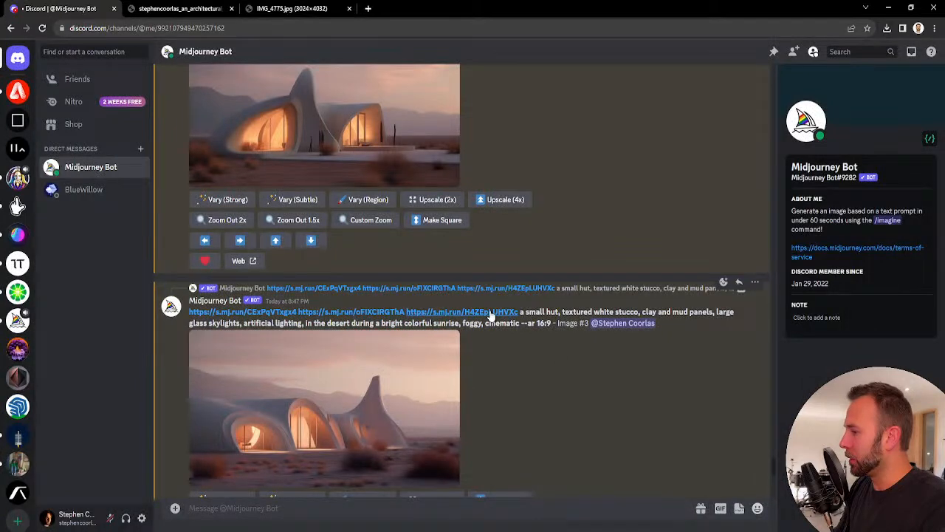
pyautogui.click(491, 313)
pyautogui.click(555, 340)
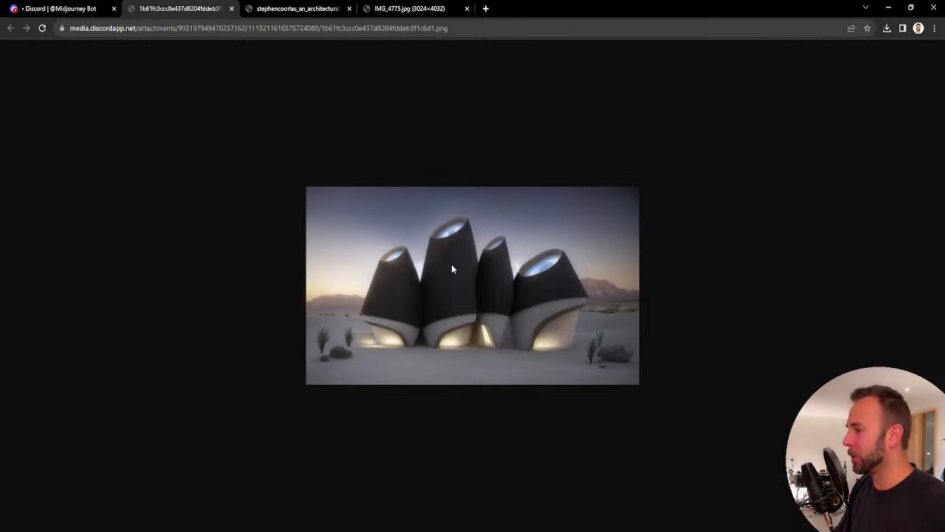
pyautogui.click(52, 8)
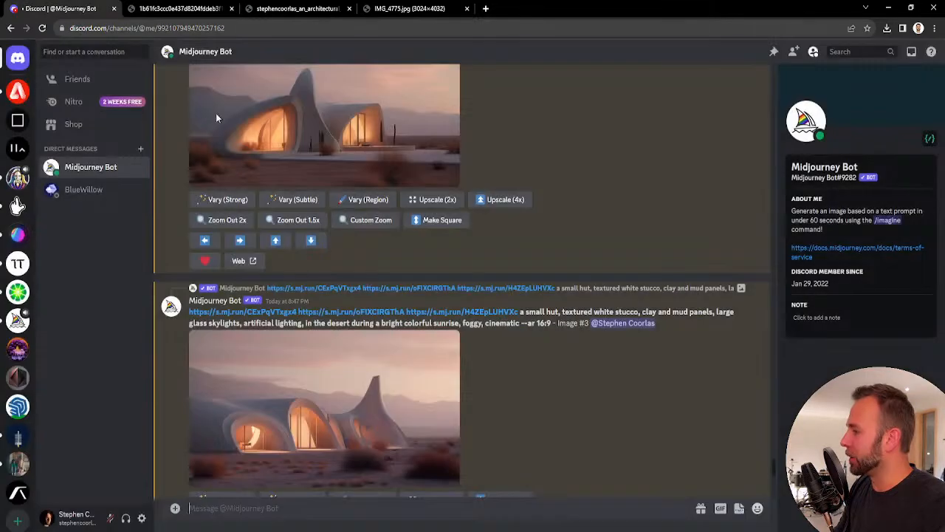
# Look back over the earlier hut grids, and view upscaled Image #1 of the small hut enlarged before dismissing it.
pyautogui.scroll(10, 356, 321)
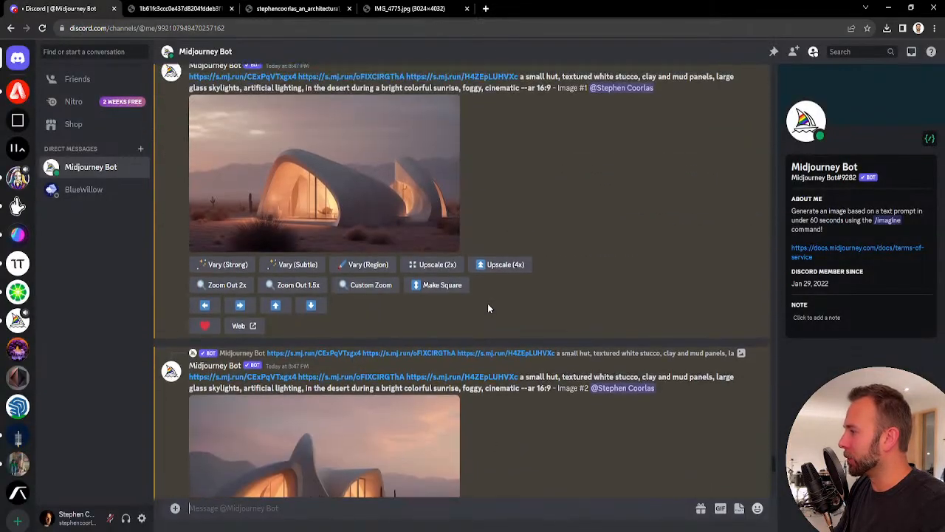
pyautogui.scroll(10, 488, 308)
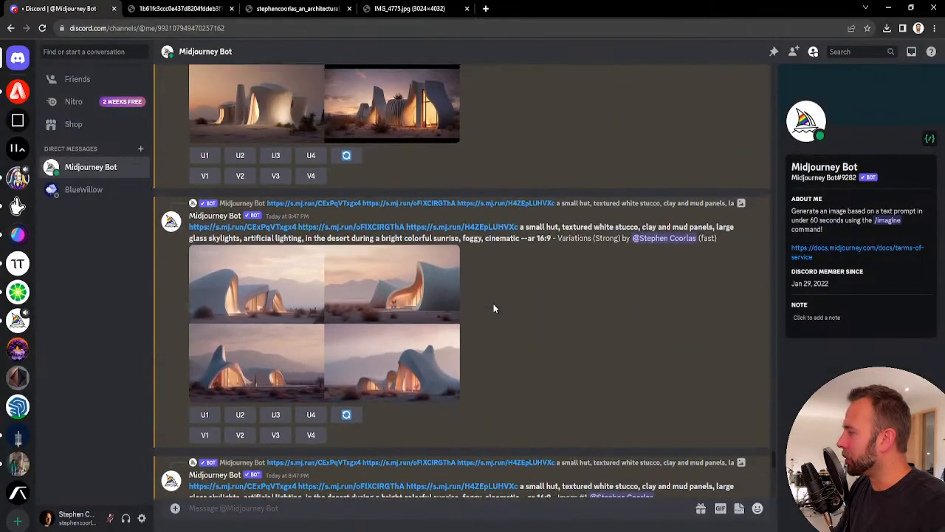
pyautogui.scroll(5, 494, 308)
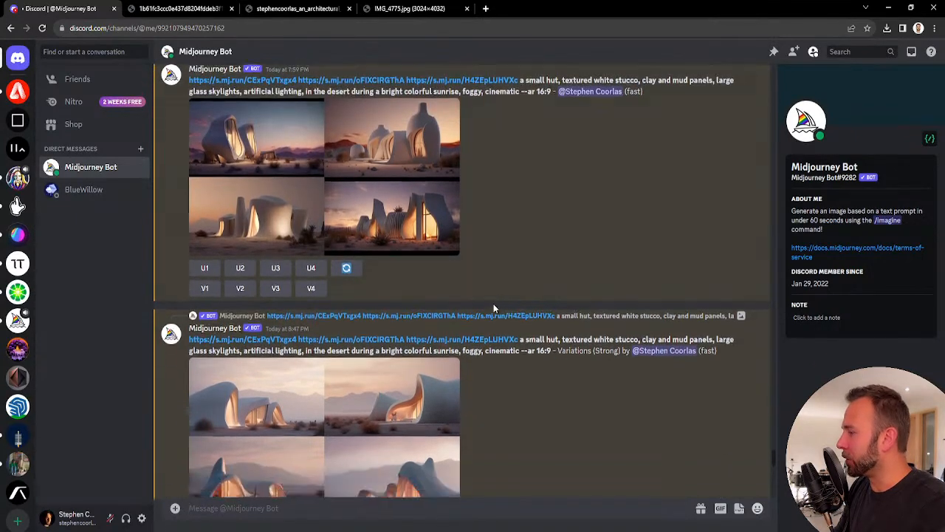
pyautogui.scroll(-6, 561, 323)
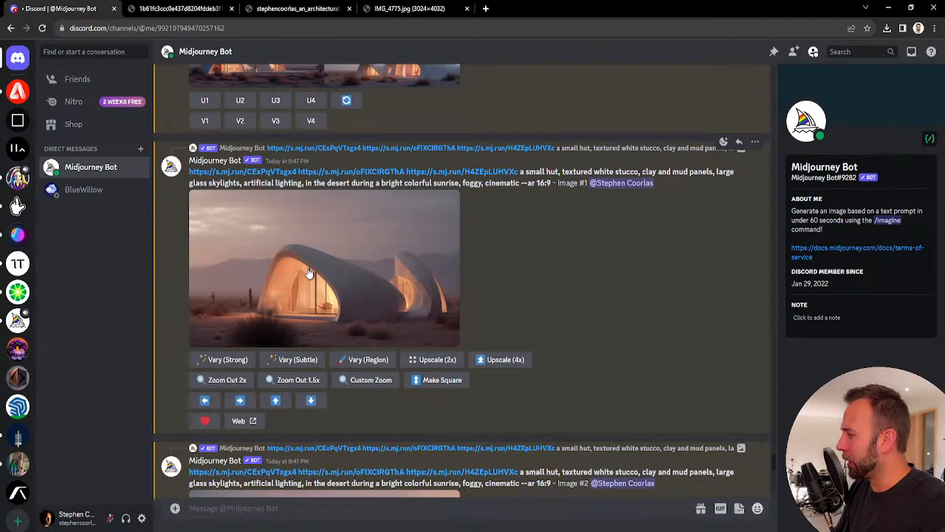
pyautogui.click(418, 301)
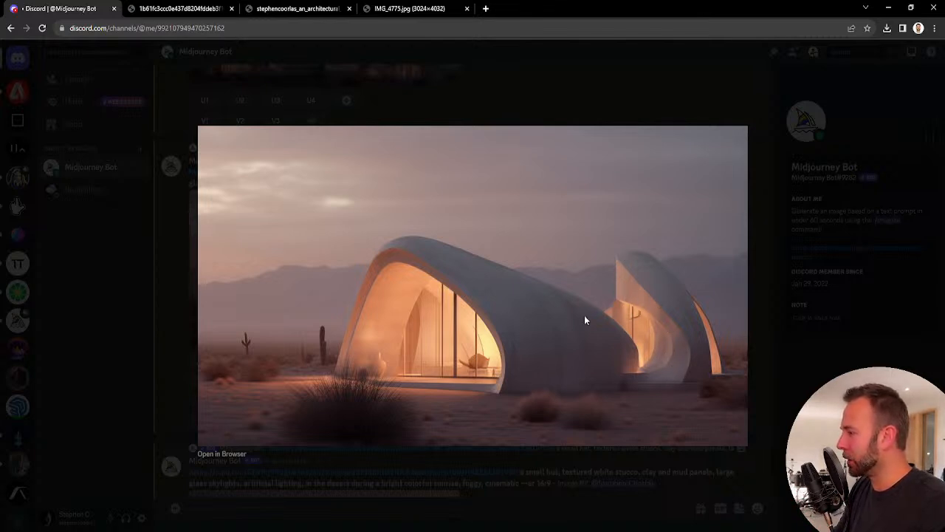
pyautogui.click(584, 93)
# View upscaled Image #2 of the small white stucco hut enlarged, and dismiss it.
pyautogui.scroll(-5, 498, 325)
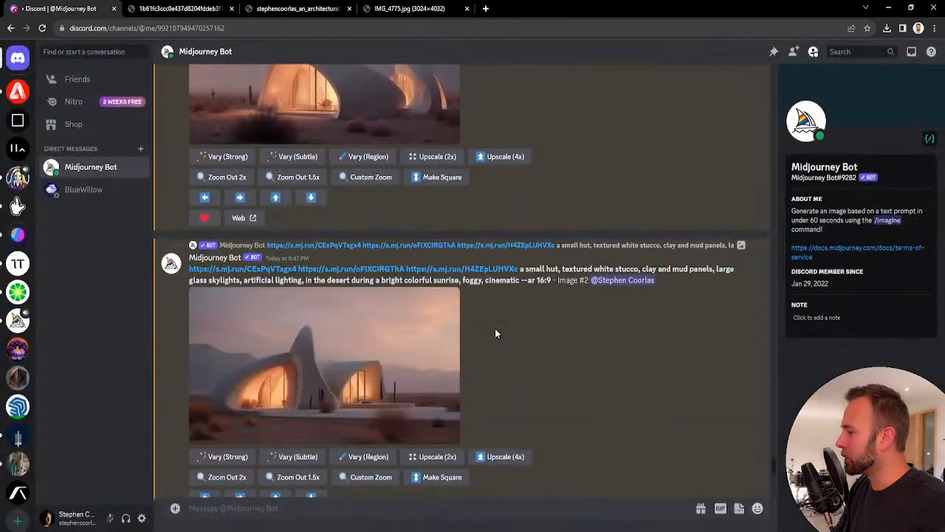
pyautogui.scroll(-3, 494, 334)
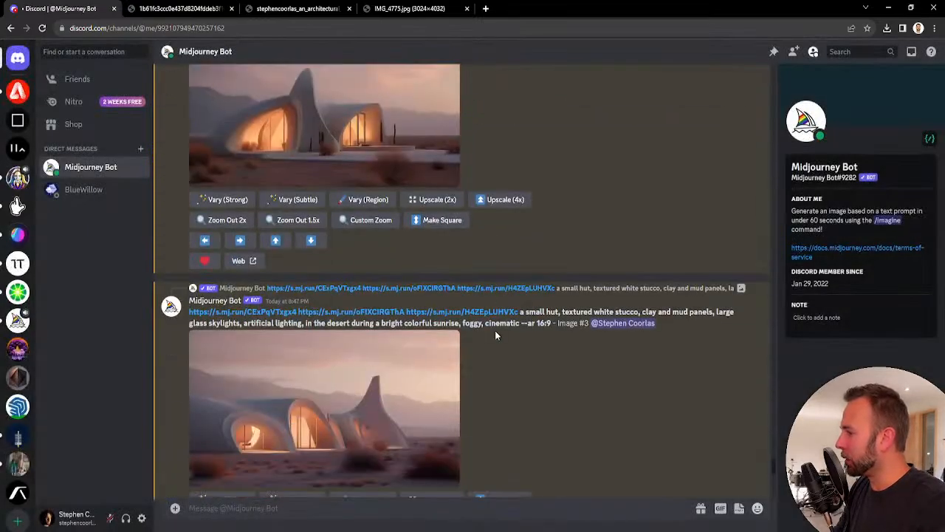
pyautogui.click(324, 124)
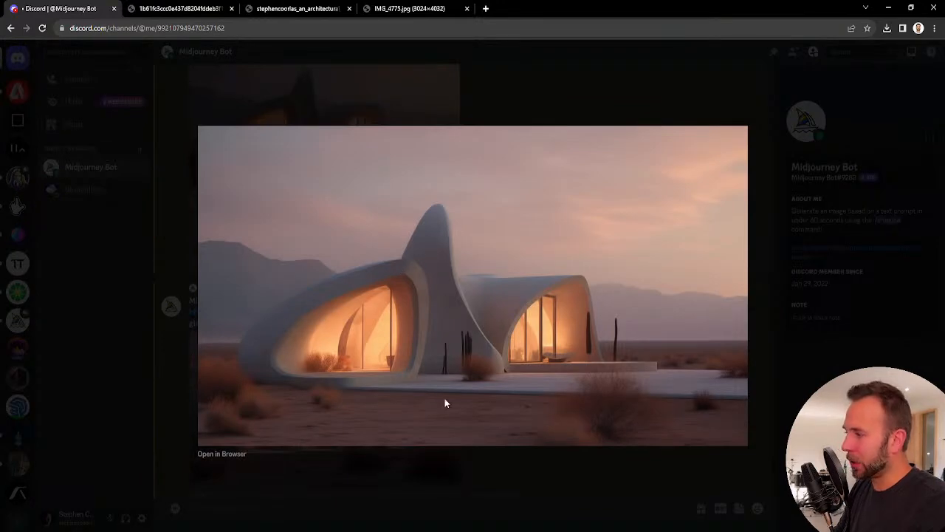
pyautogui.click(572, 108)
# Open upscaled Image #3 of the hut full size in the browser and examine its arched glass openings up close.
pyautogui.scroll(-4, 449, 314)
pyautogui.click(357, 234)
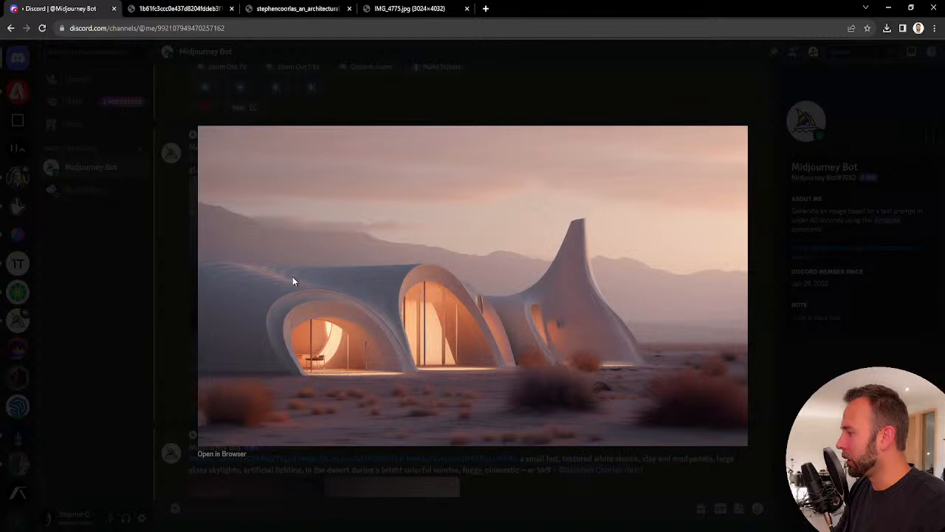
pyautogui.click(213, 454)
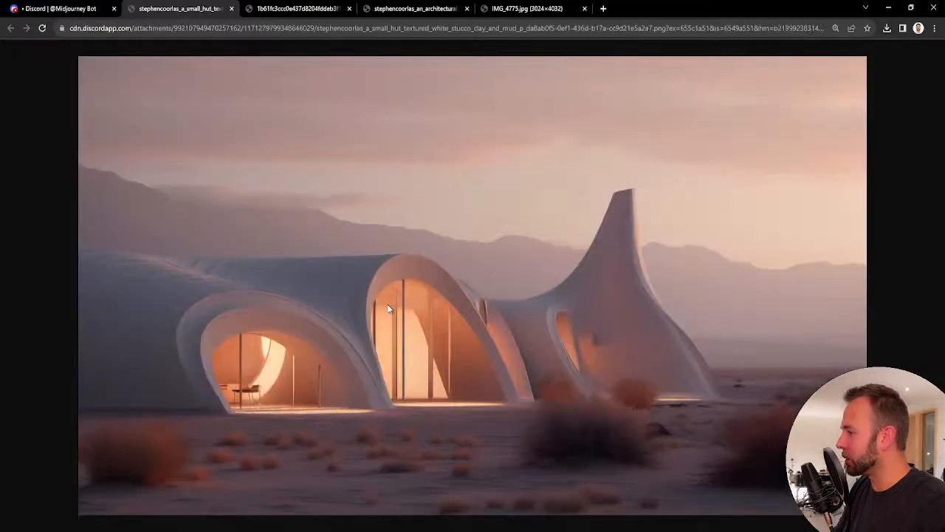
pyautogui.click(308, 331)
pyautogui.scroll(-3, 307, 329)
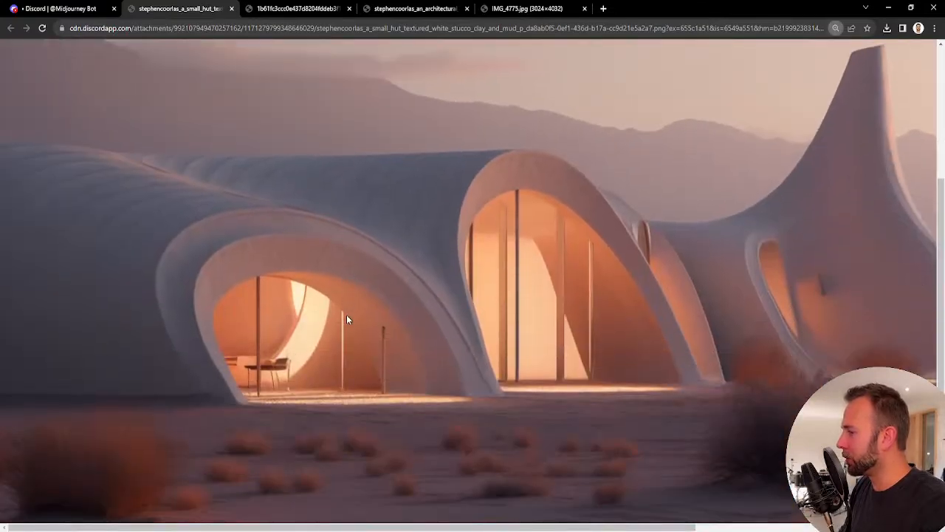
pyautogui.scroll(-2, 386, 320)
pyautogui.scroll(-1, 384, 320)
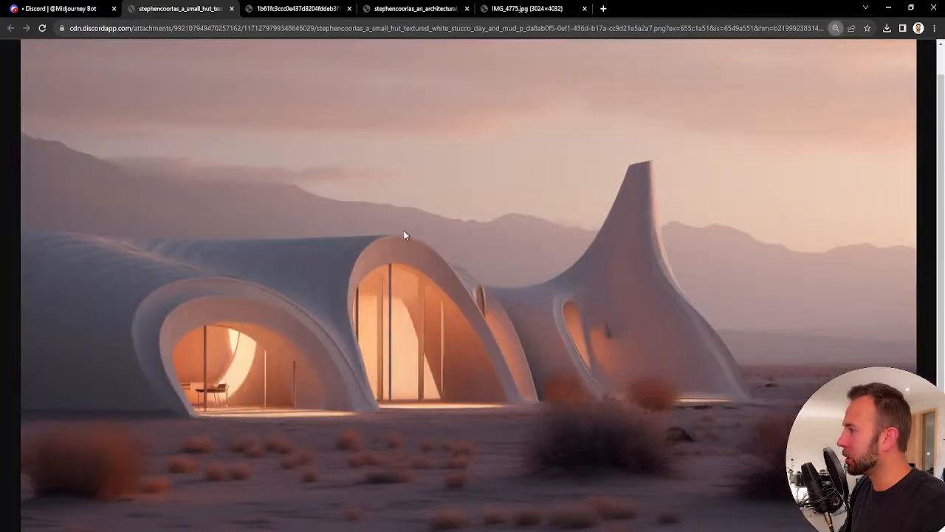
# Return to the chat and generate subtle variations of upscaled hut Image #3.
pyautogui.click(66, 9)
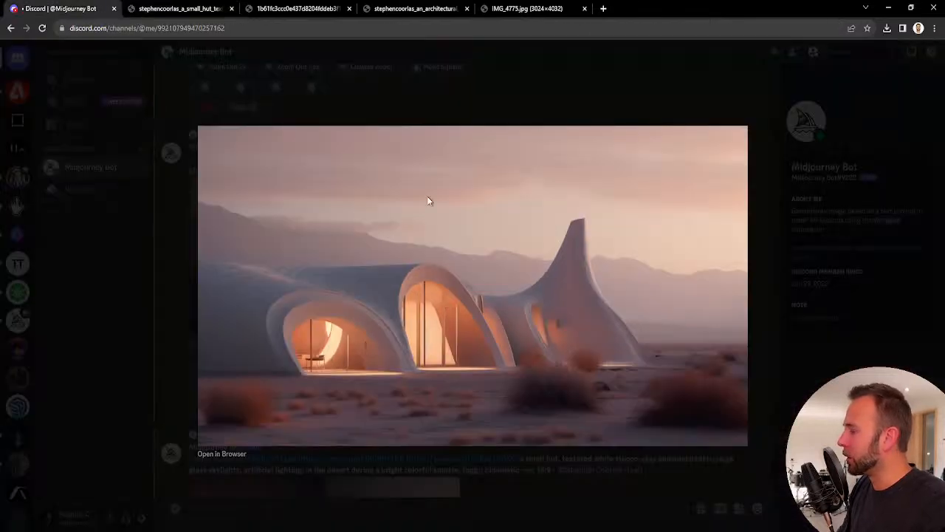
pyautogui.click(438, 96)
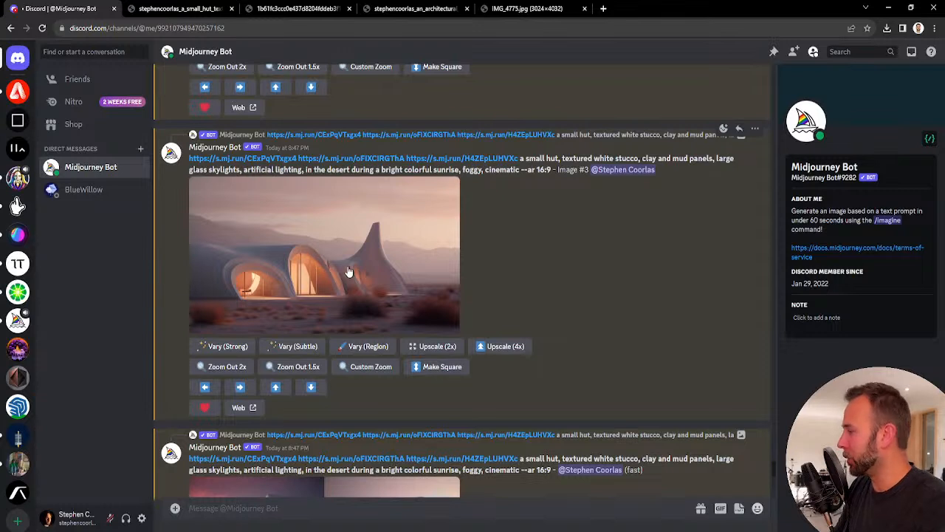
pyautogui.click(299, 348)
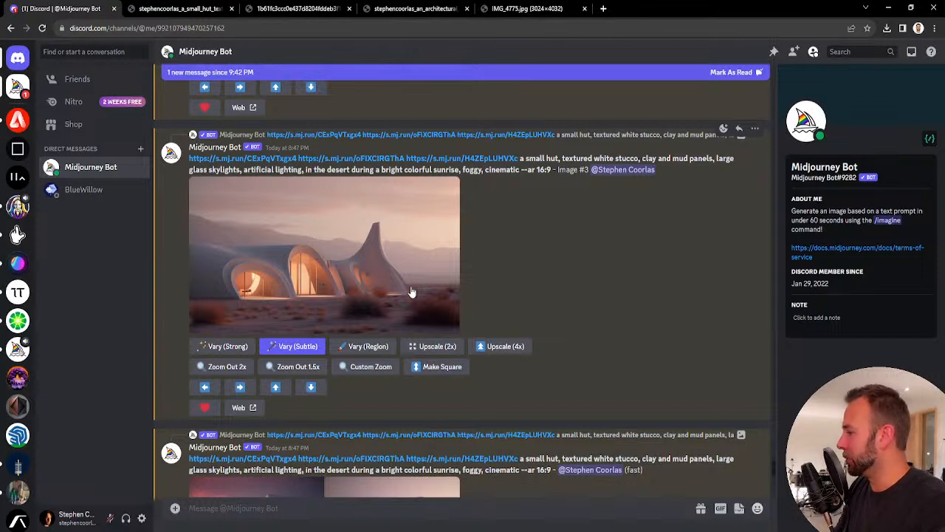
# Find the next Variations (Strong) grid of the small hut prompt and open it full size in the browser.
pyautogui.scroll(-3, 411, 292)
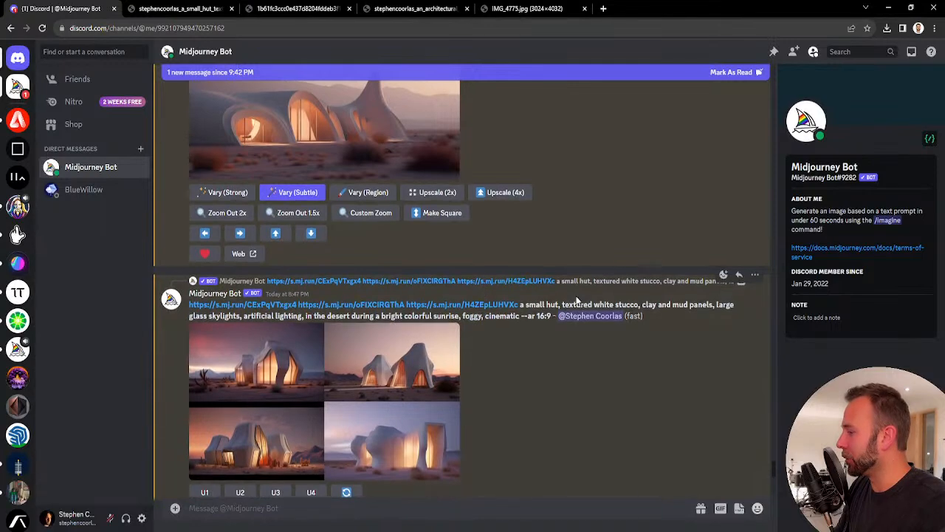
pyautogui.scroll(-2, 576, 298)
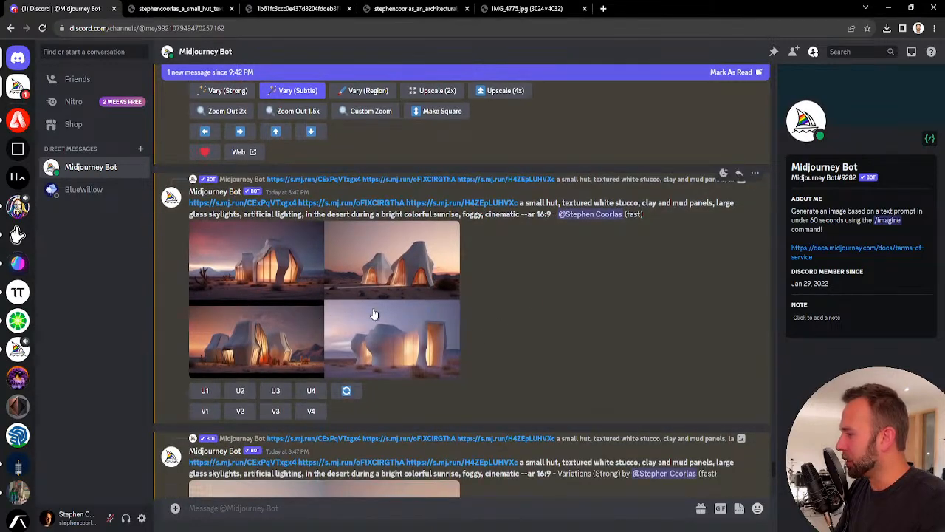
pyautogui.scroll(-1, 366, 313)
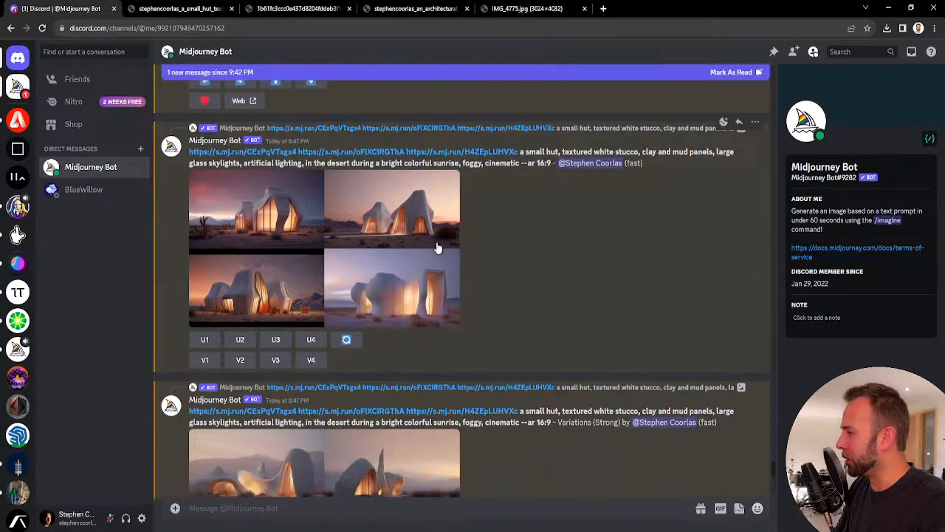
pyautogui.scroll(-3, 494, 244)
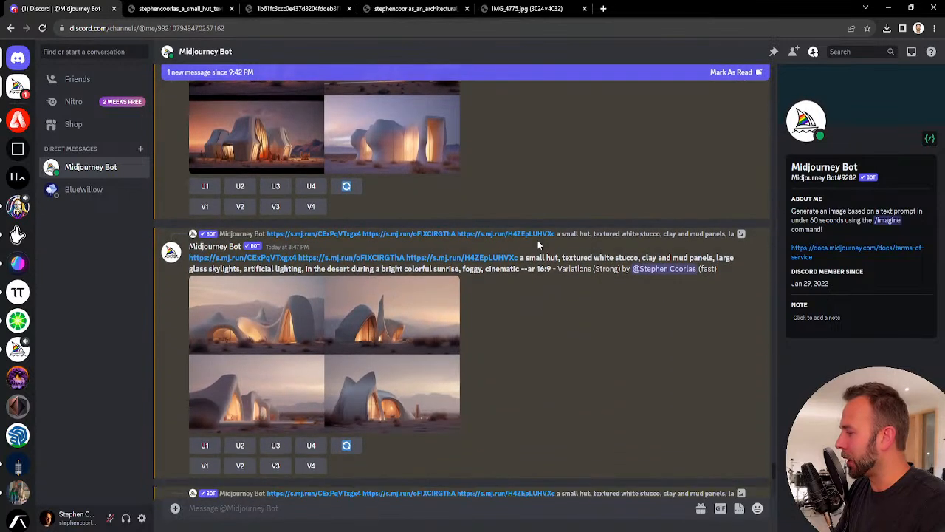
pyautogui.click(323, 373)
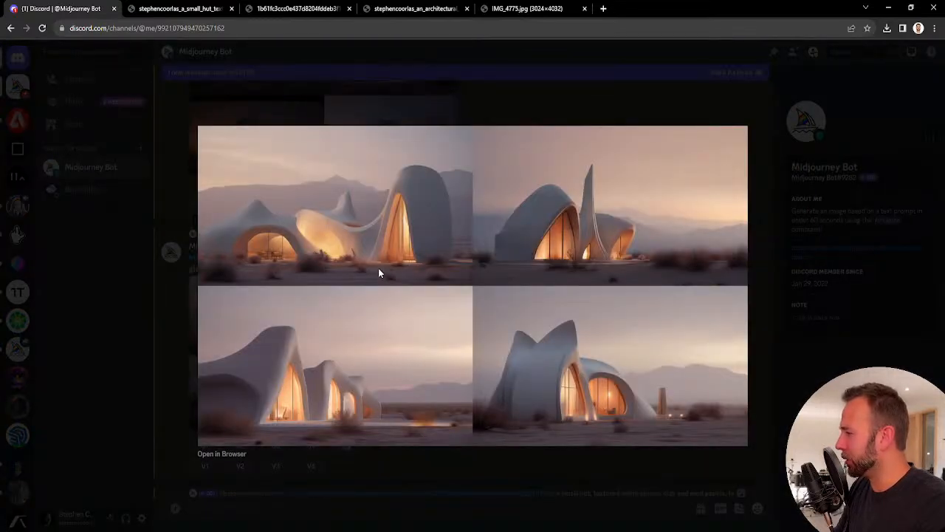
pyautogui.click(231, 454)
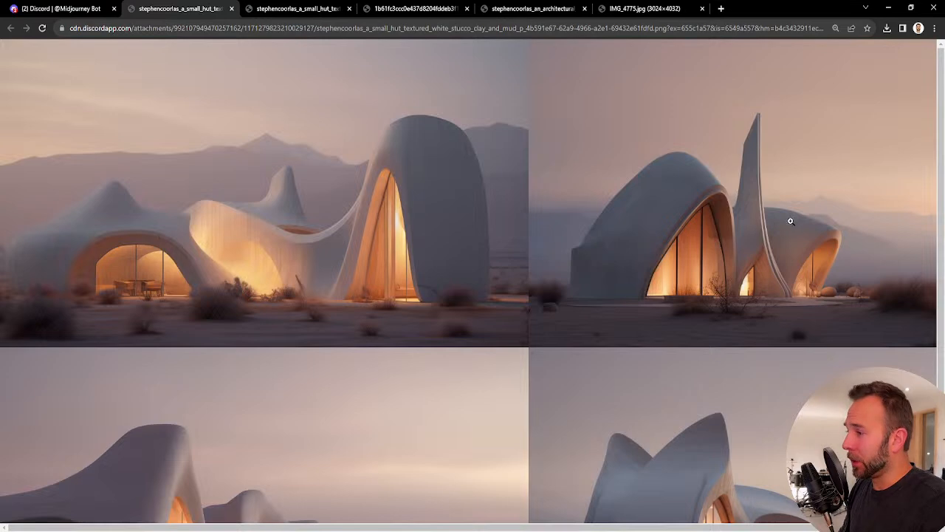
# Examine the hut designs in the strong variations grid up close, including the spired and twin-peaked ones, and return to the chat.
pyautogui.click(687, 250)
pyautogui.hscroll(2, 656, 297)
pyautogui.hscroll(5, 661, 297)
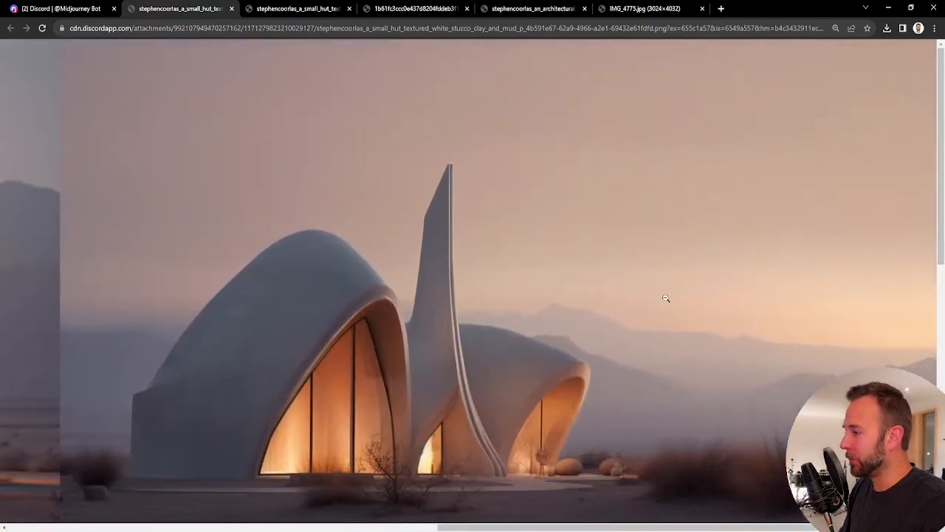
pyautogui.scroll(-2, 644, 274)
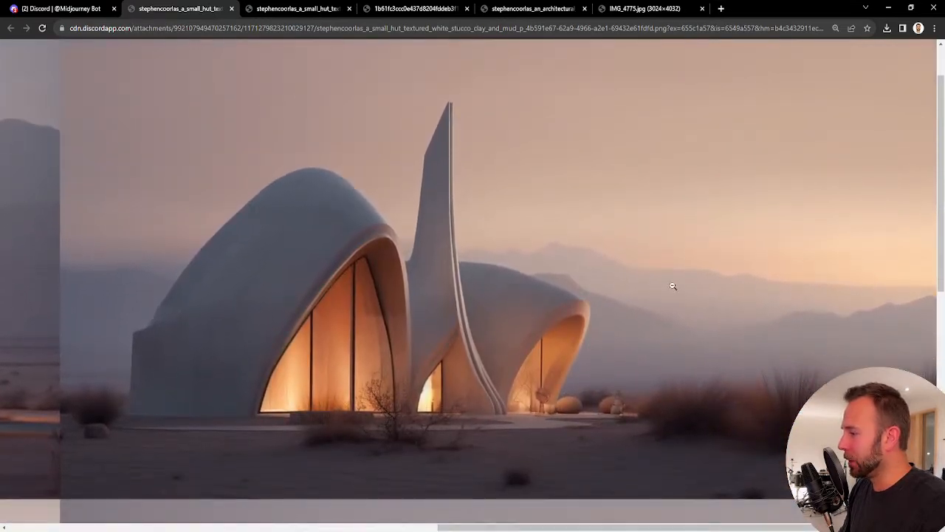
pyautogui.hscroll(-2, 657, 281)
pyautogui.scroll(-4, 610, 261)
pyautogui.scroll(-3, 609, 261)
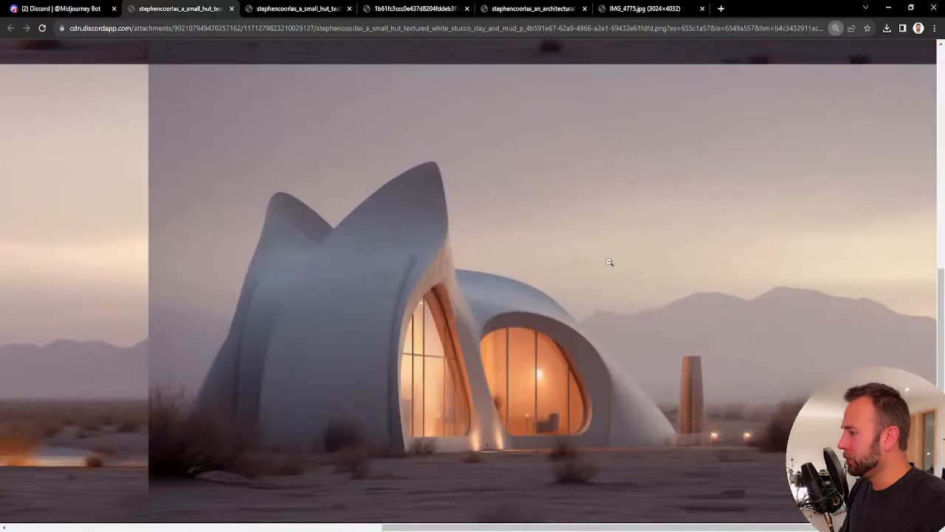
pyautogui.hscroll(-8, 330, 308)
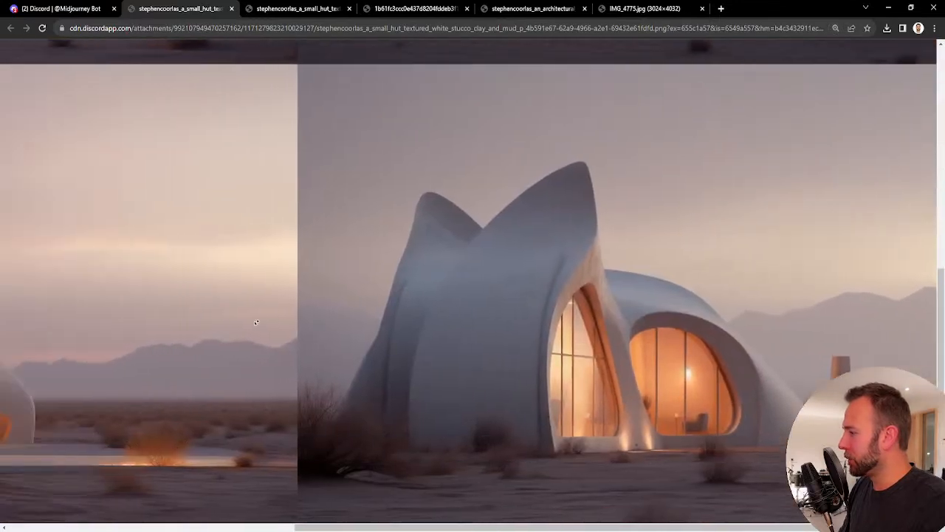
pyautogui.hscroll(2, 499, 294)
pyautogui.scroll(1, 517, 292)
pyautogui.click(534, 289)
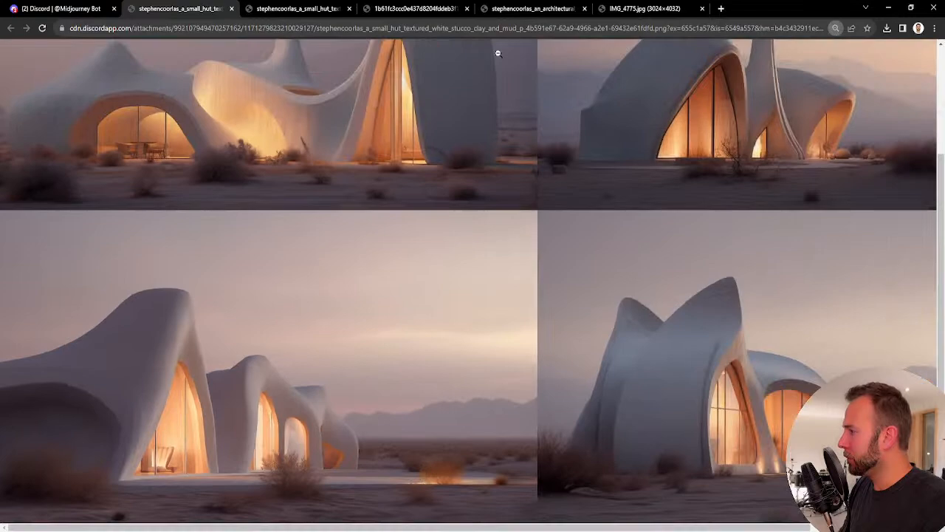
pyautogui.click(80, 11)
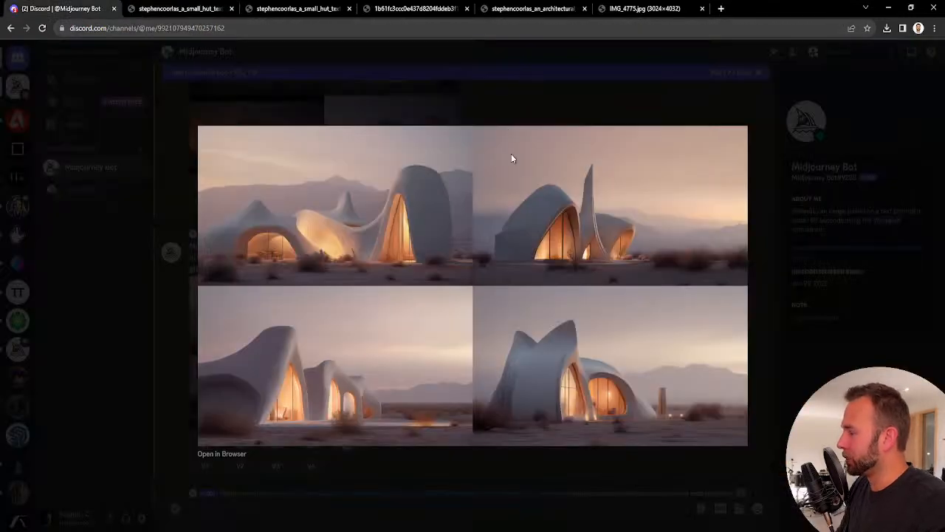
# View the Variations (Subtle) grid of the curved-tower hut enlarged and look through the newer grids down to the latest result.
pyautogui.click(510, 122)
pyautogui.scroll(-5, 526, 211)
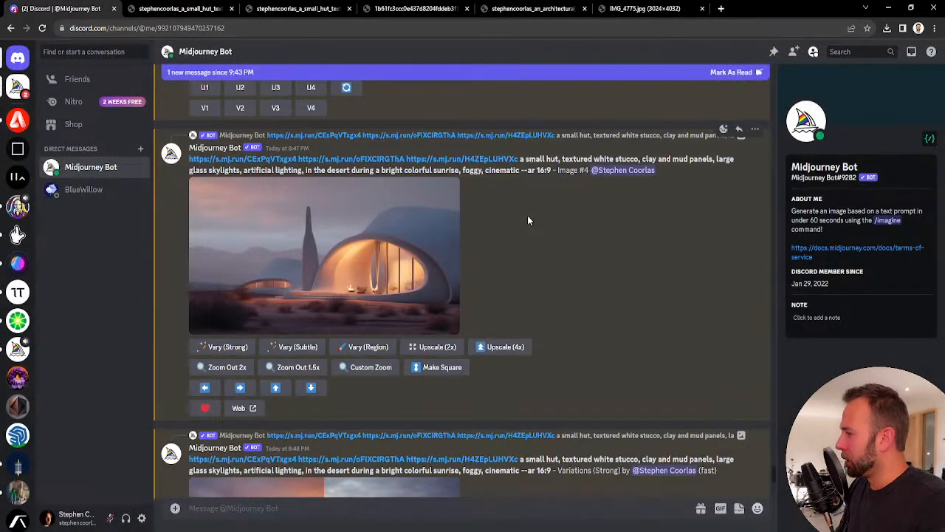
pyautogui.scroll(-4, 527, 215)
pyautogui.scroll(-4, 537, 221)
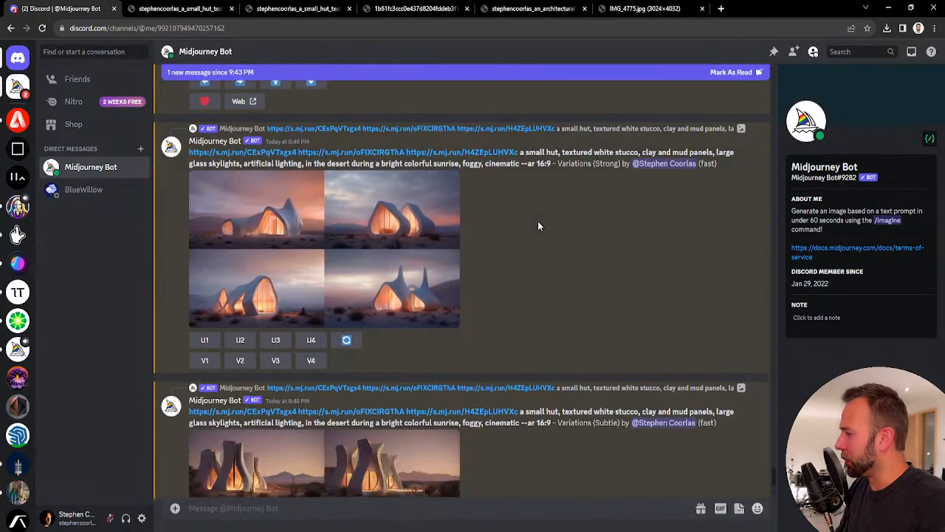
pyautogui.scroll(-1, 538, 226)
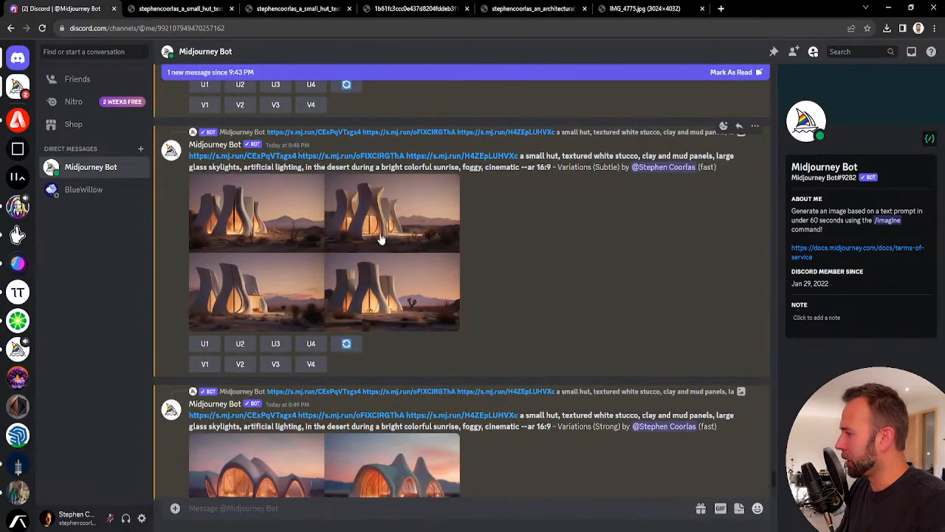
pyautogui.click(283, 232)
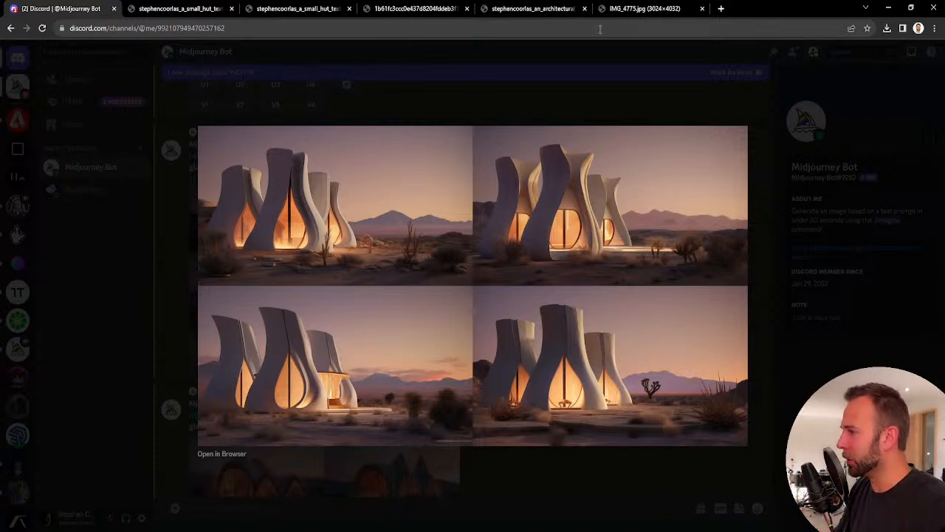
pyautogui.click(546, 107)
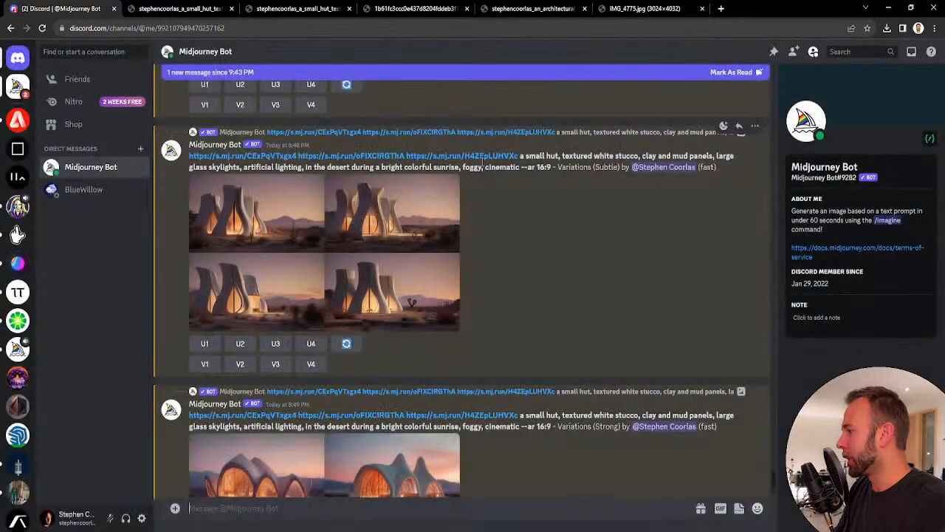
pyautogui.scroll(-2, 472, 251)
pyautogui.scroll(-4, 447, 276)
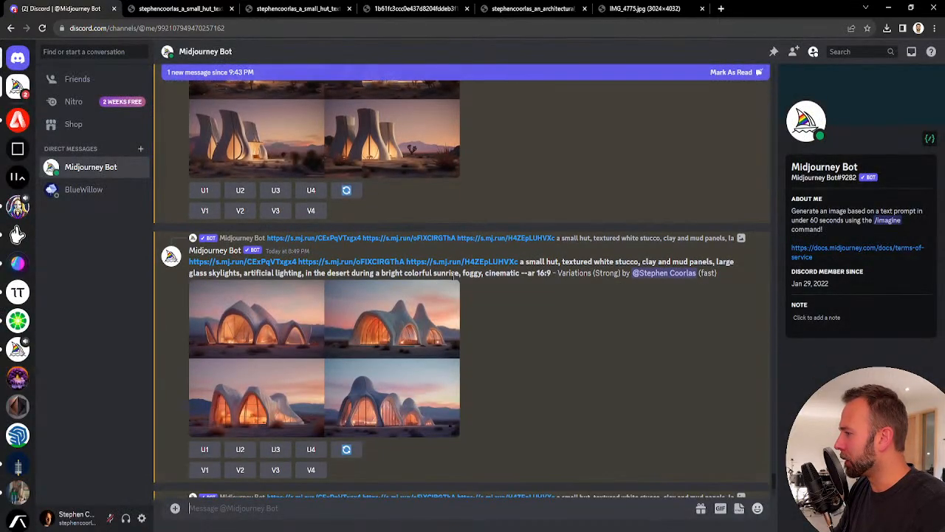
pyautogui.scroll(-2, 497, 276)
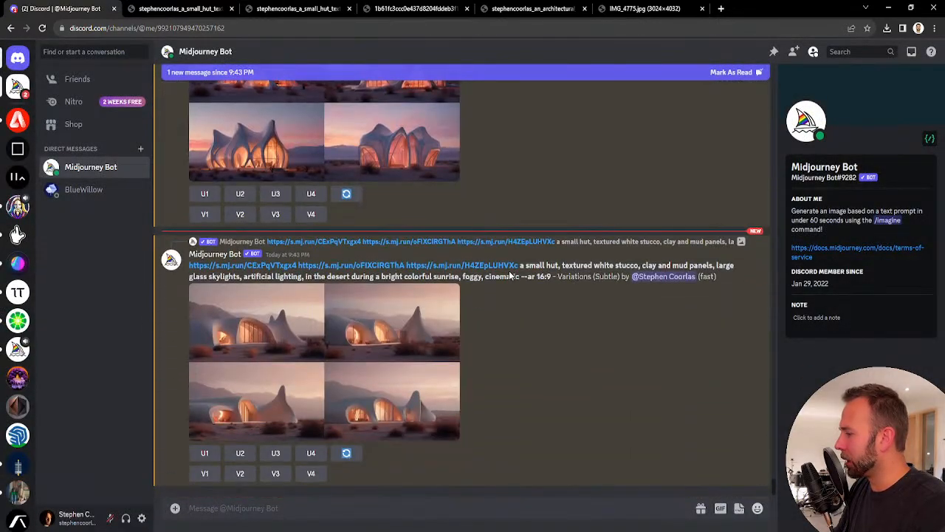
# Find upscaled Image #3 of the hut with three curved towers, open it full size in the browser and copy its address.
pyautogui.scroll(10, 509, 271)
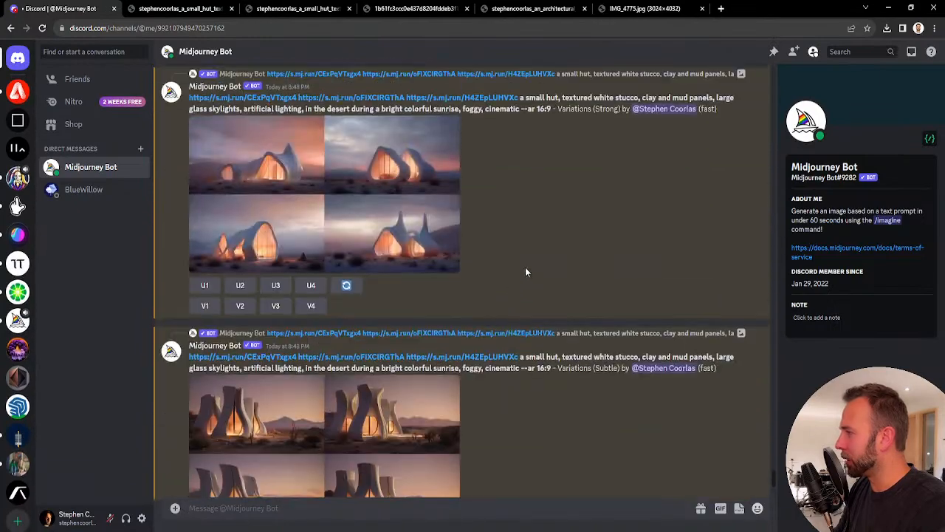
pyautogui.scroll(10, 526, 272)
pyautogui.scroll(10, 539, 275)
pyautogui.scroll(10, 541, 275)
pyautogui.scroll(10, 543, 275)
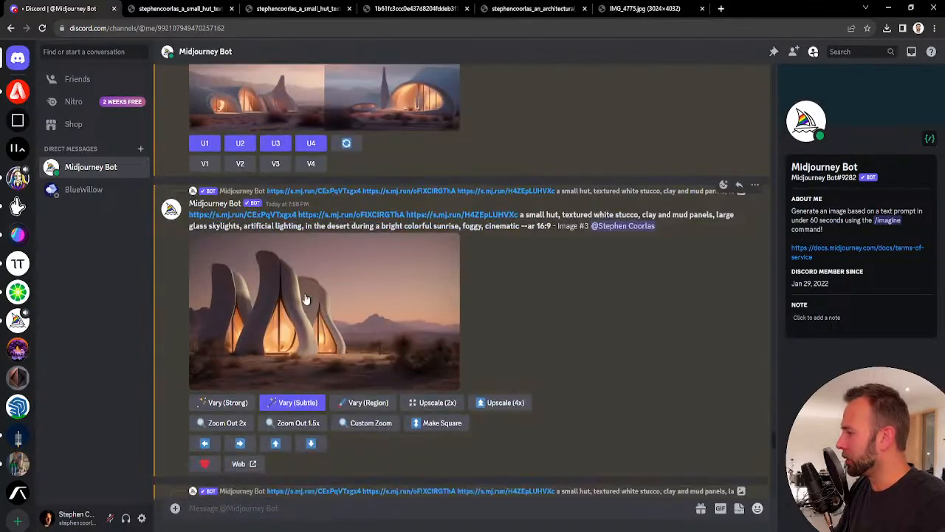
pyautogui.click(306, 298)
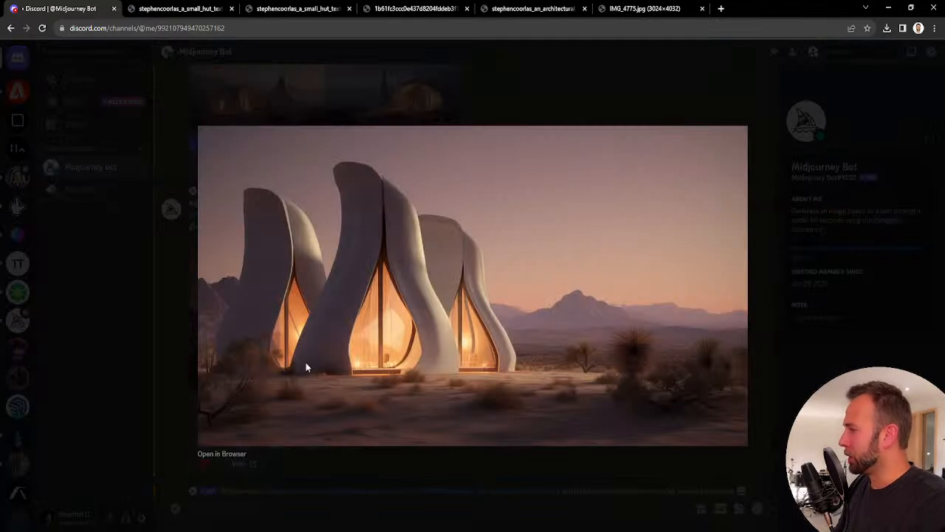
pyautogui.click(221, 454)
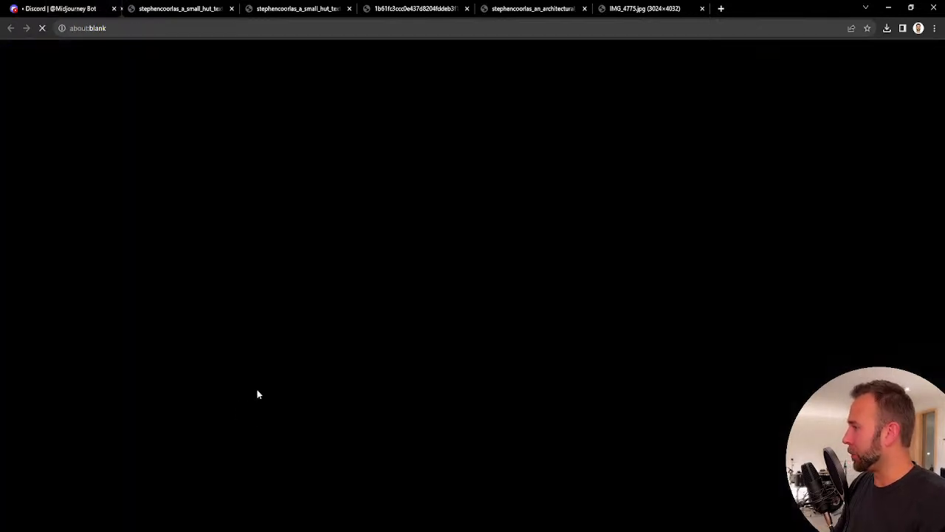
pyautogui.click(493, 31)
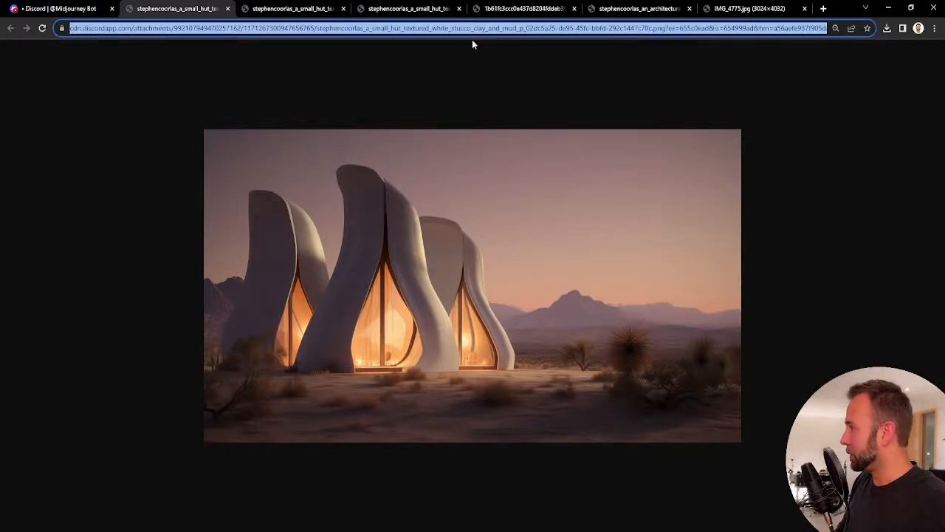
# Return to the end of the Midjourney Bot chat and start an /imagine prompt with the copied address of the curved-tower hut image.
pyautogui.click(63, 8)
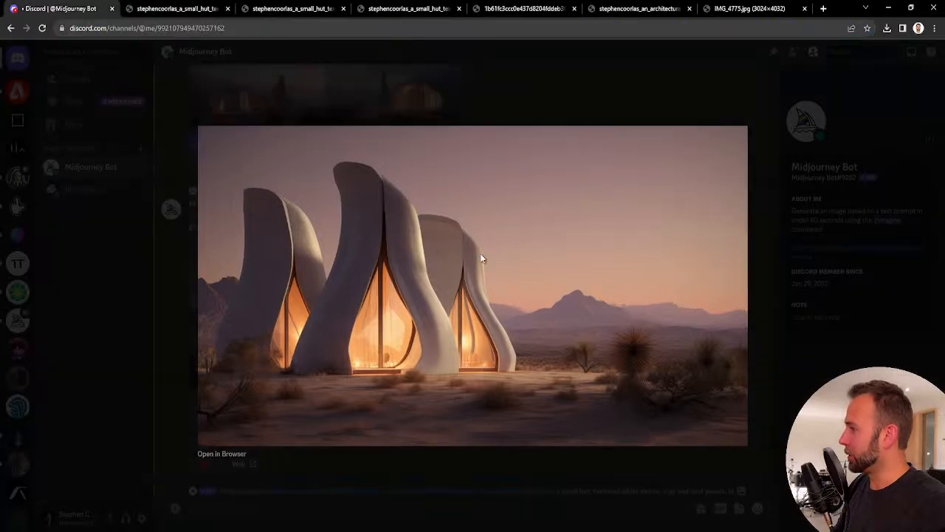
pyautogui.click(494, 93)
pyautogui.scroll(-5, 464, 279)
pyautogui.scroll(-10, 464, 278)
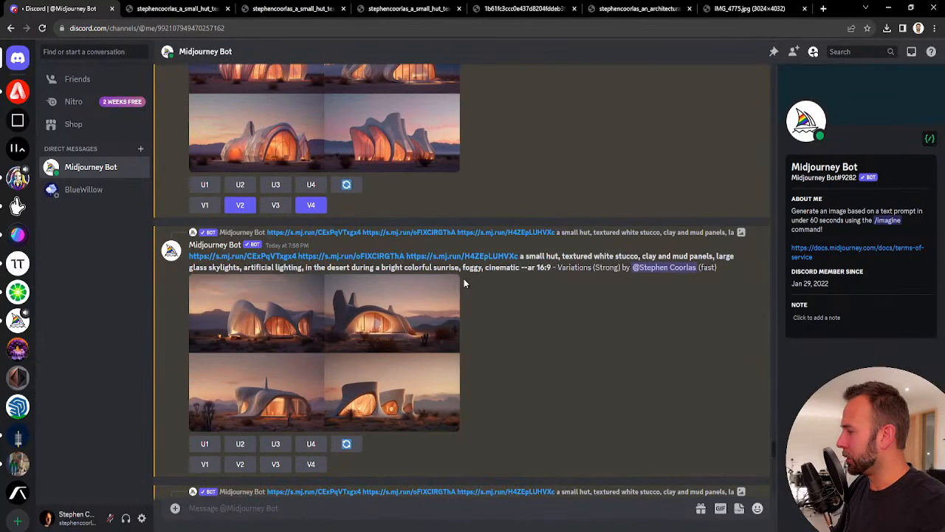
pyautogui.scroll(-10, 464, 278)
pyautogui.scroll(-10, 473, 281)
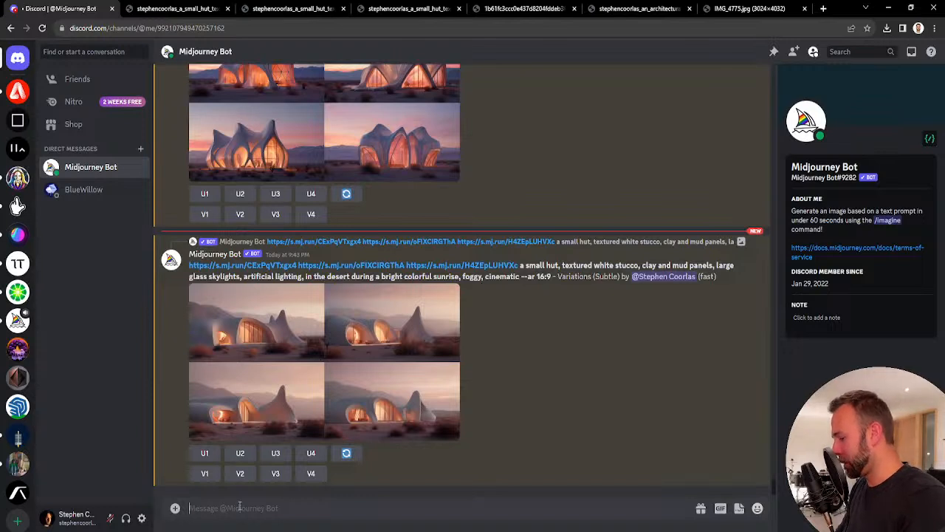
pyautogui.write('/')
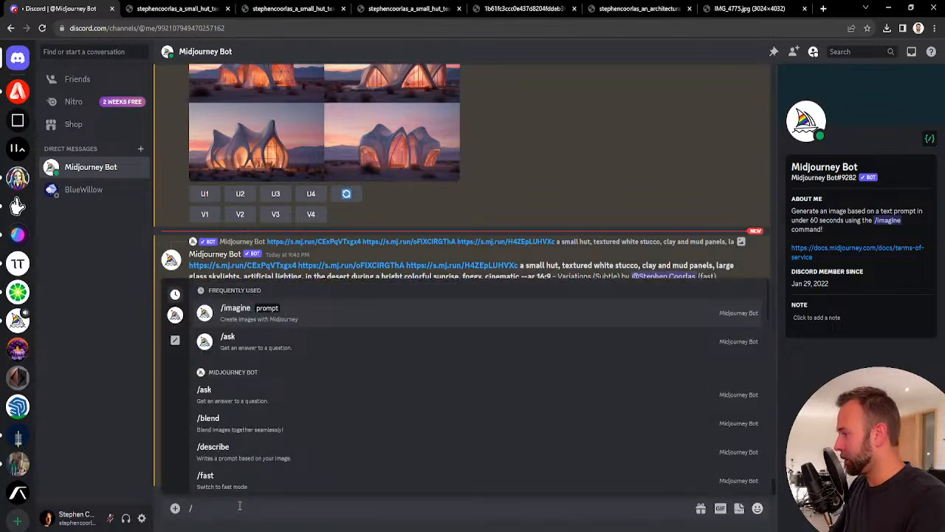
pyautogui.press('Return')
pyautogui.hotkey('ctrl', 'v')
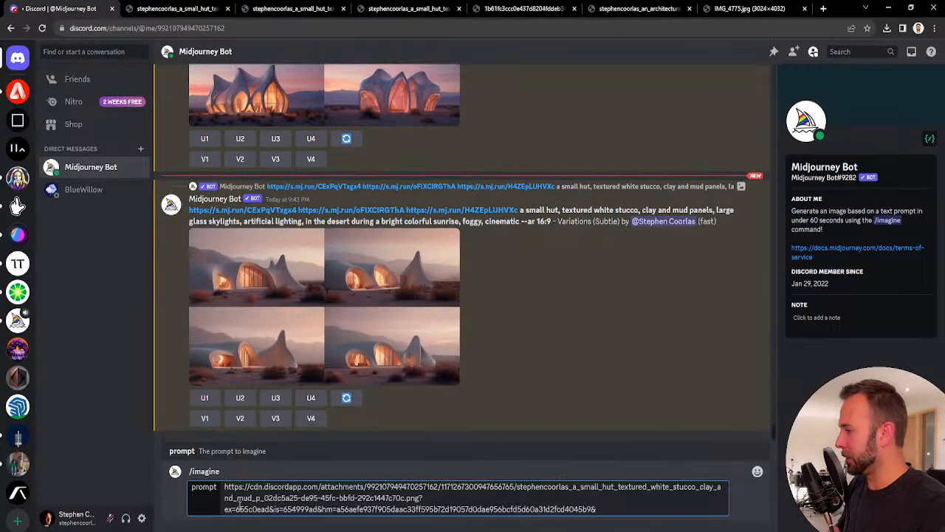
# Close the browser tabs holding the curved-tower hut image and the strong variations grid.
pyautogui.click(181, 9)
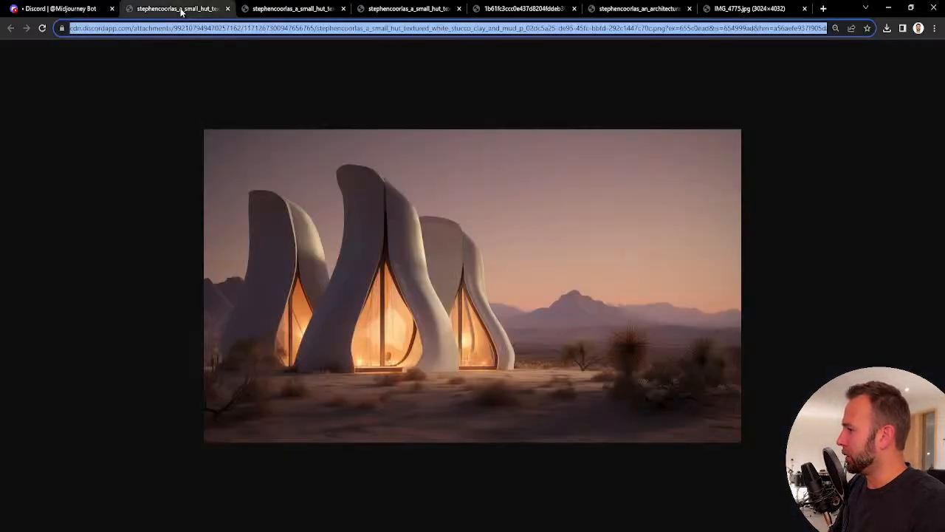
pyautogui.click(228, 8)
pyautogui.click(194, 9)
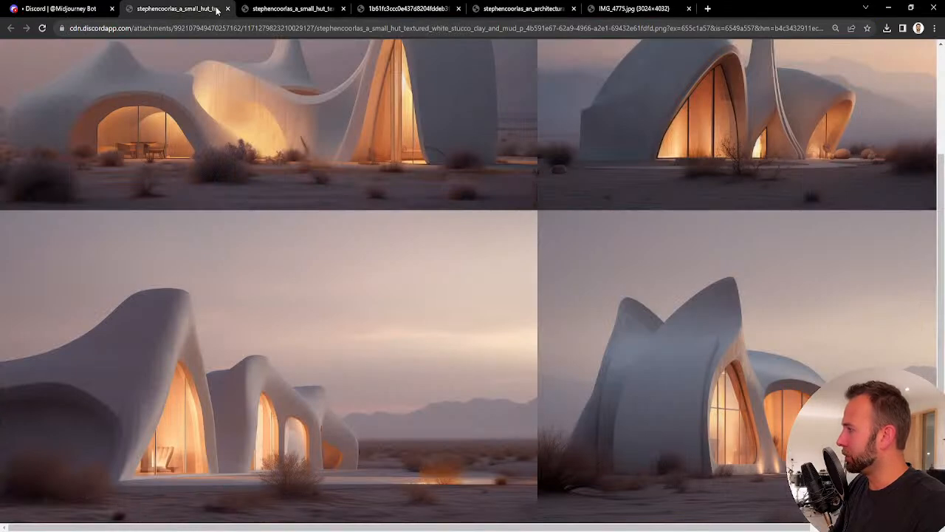
pyautogui.click(228, 8)
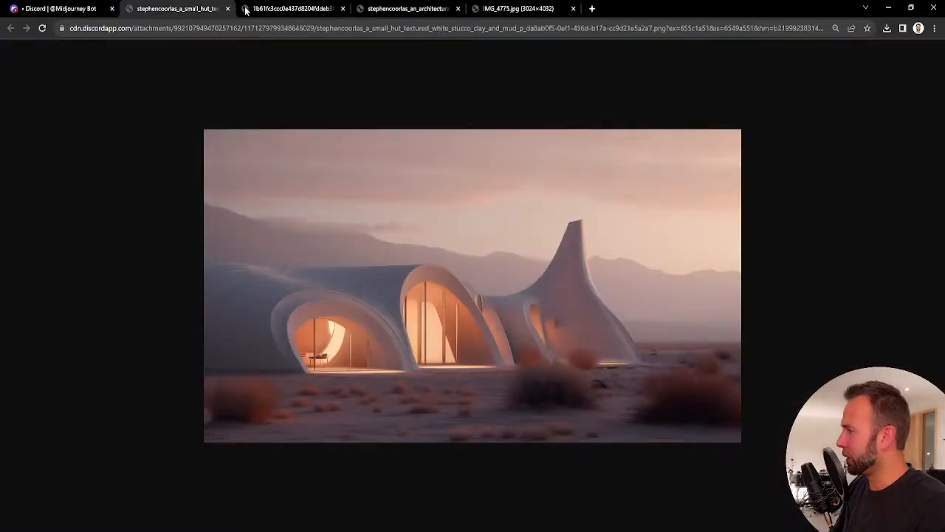
# Copy the address of the image with four dark desert towers and add it as the second reference in the /imagine prompt.
pyautogui.click(262, 9)
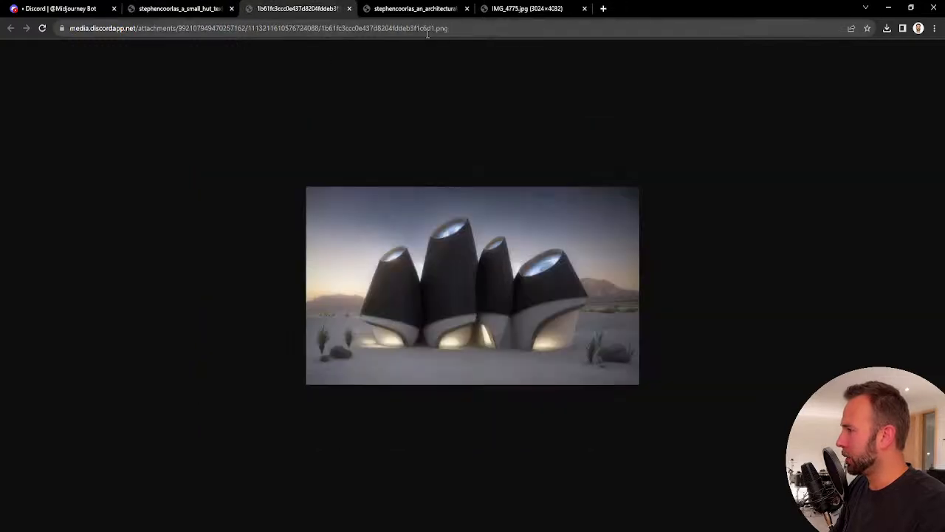
pyautogui.click(471, 29)
pyautogui.hotkey('ctrl', 'c')
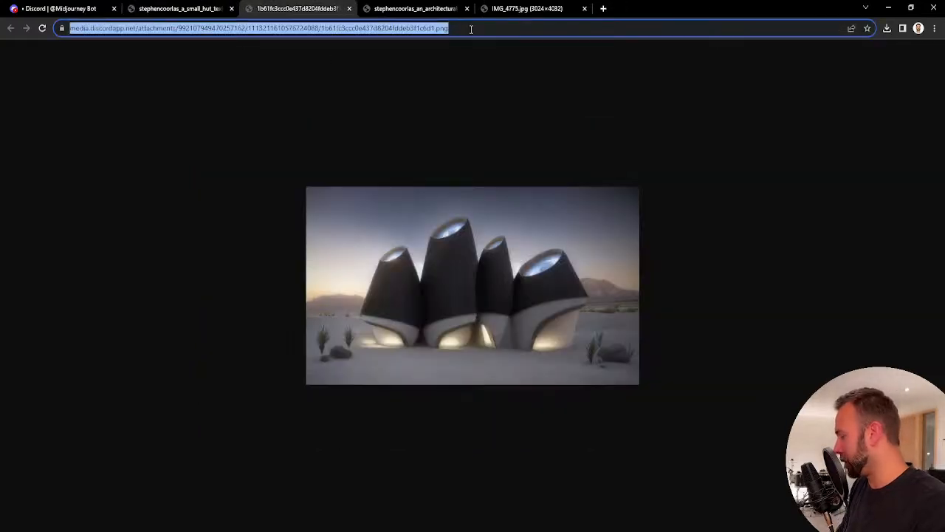
pyautogui.click(56, 9)
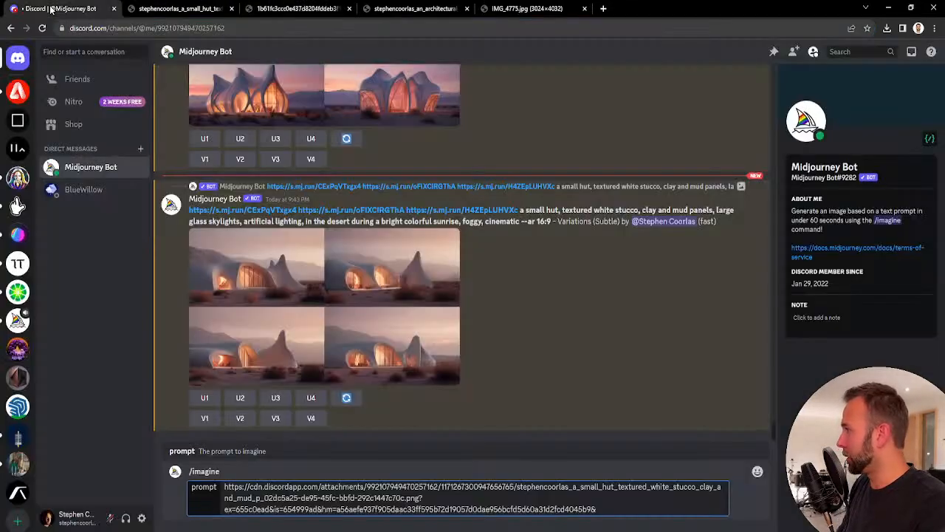
pyautogui.click(613, 515)
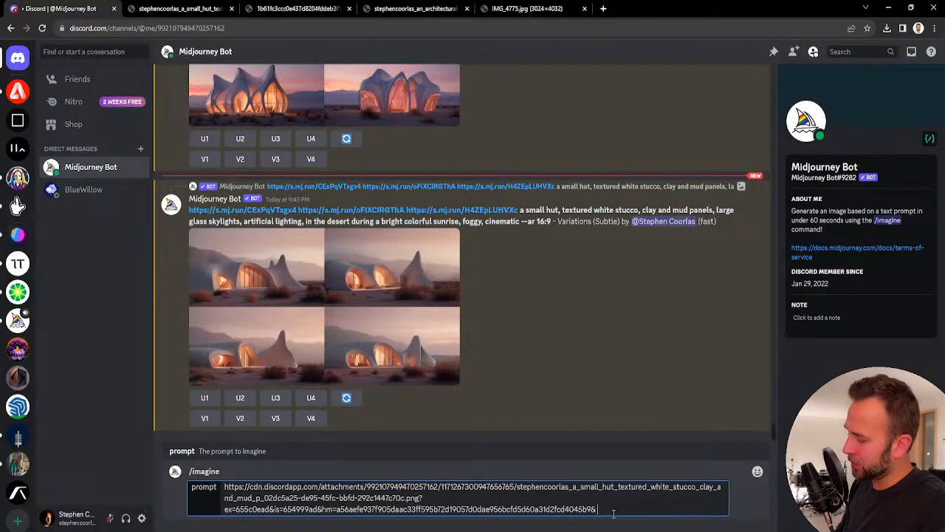
pyautogui.hotkey('ctrl', 'v')
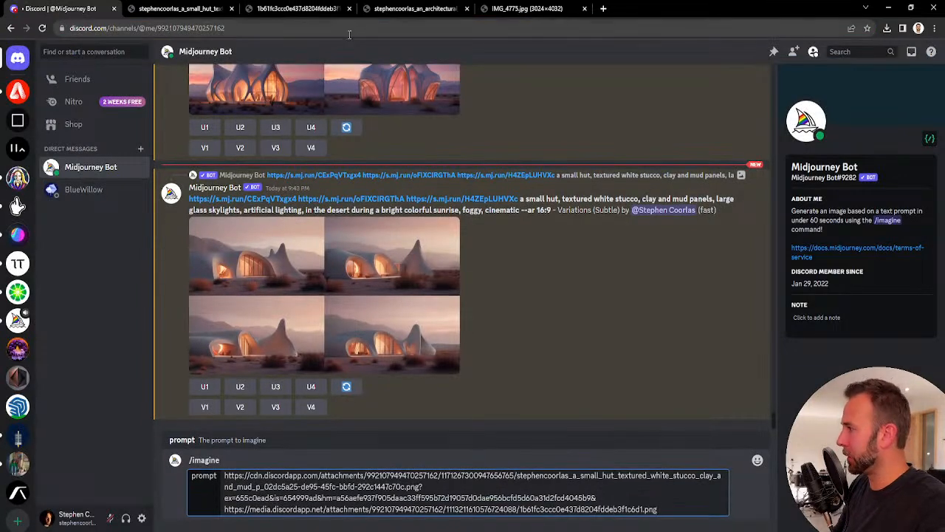
# Copy the address of the white stucco architectural villa image and add it as the third reference in the /imagine prompt.
pyautogui.click(305, 12)
pyautogui.click(415, 10)
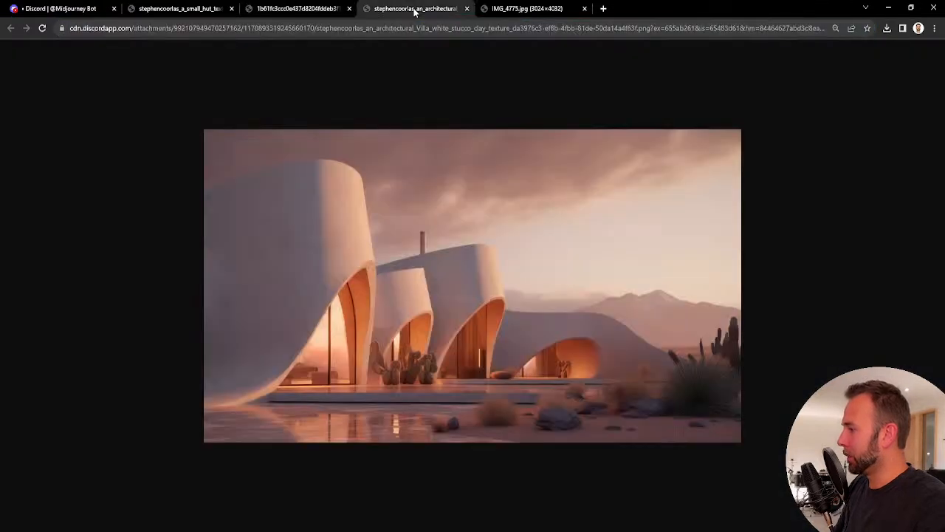
pyautogui.click(521, 9)
pyautogui.click(415, 10)
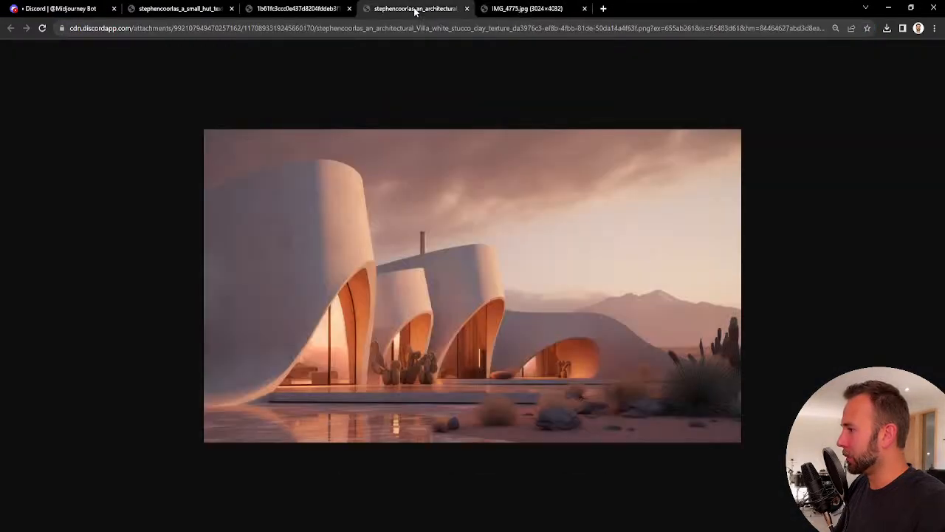
pyautogui.click(503, 30)
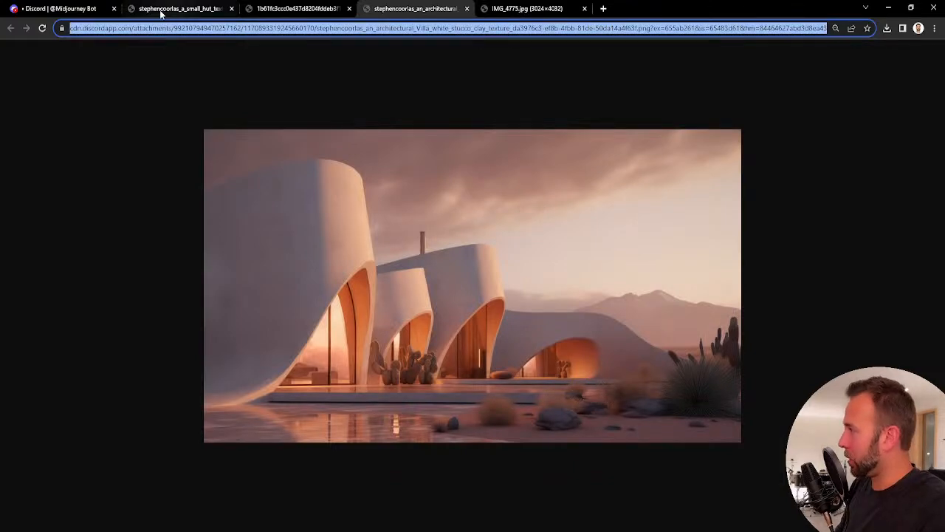
pyautogui.click(60, 9)
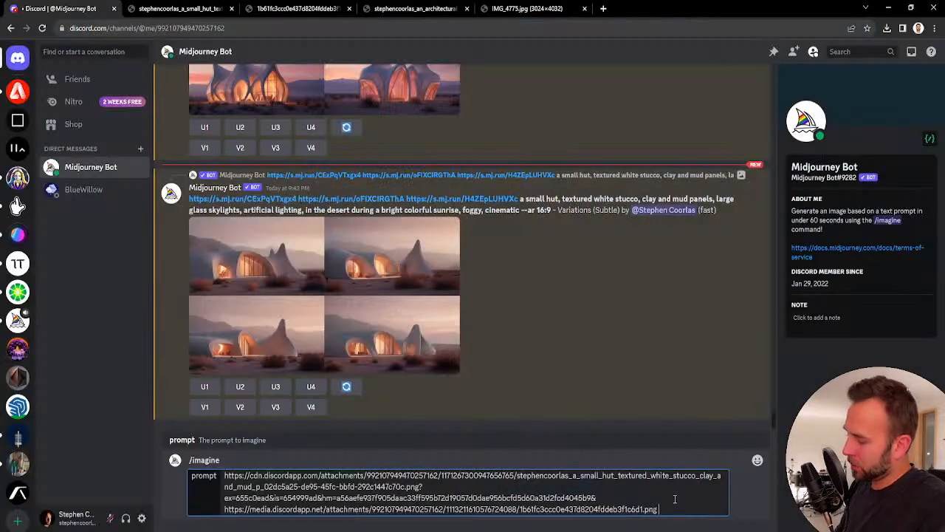
pyautogui.hotkey('ctrl', 'v')
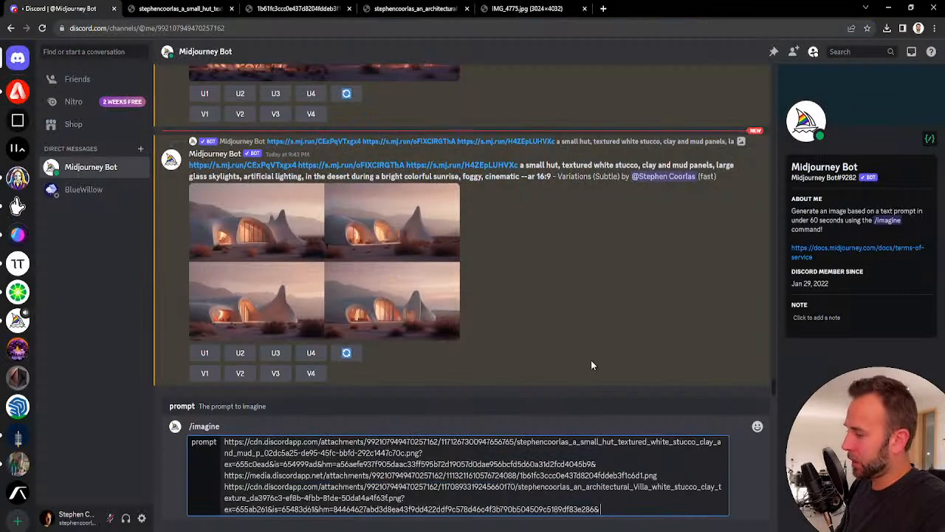
# Copy the address of the fluted vase photo IMG_4775.jpg and add it as the fourth reference in the /imagine prompt.
pyautogui.click(535, 8)
pyautogui.click(609, 27)
pyautogui.hotkey('ctrl', 'c')
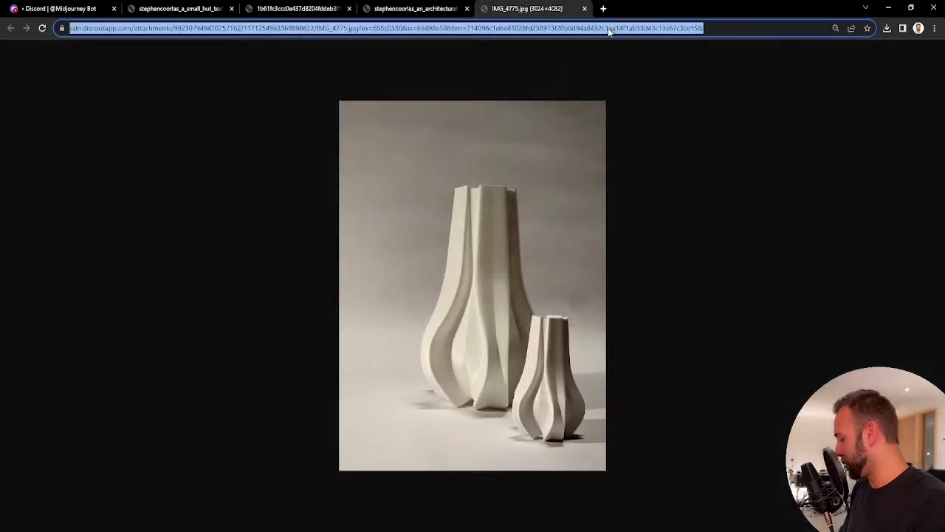
pyautogui.click(59, 9)
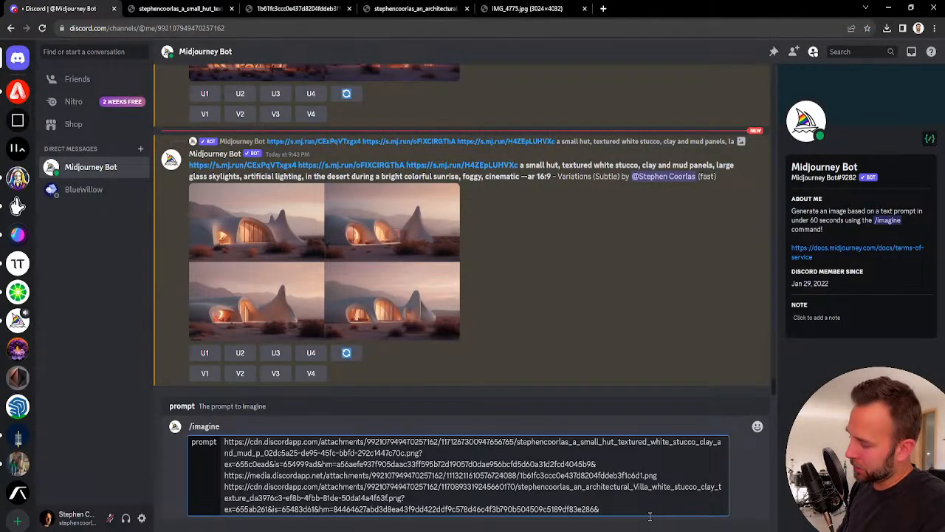
pyautogui.hotkey('ctrl', 'v')
# Append the aspect ratio parameter --ar 16x9 to the end of the /imagine prompt.
pyautogui.write('--')
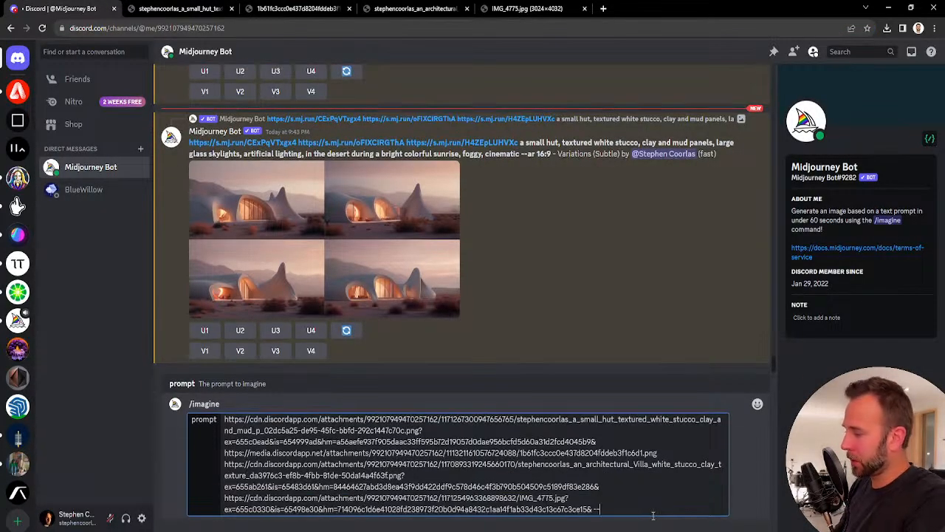
pyautogui.write('ar')
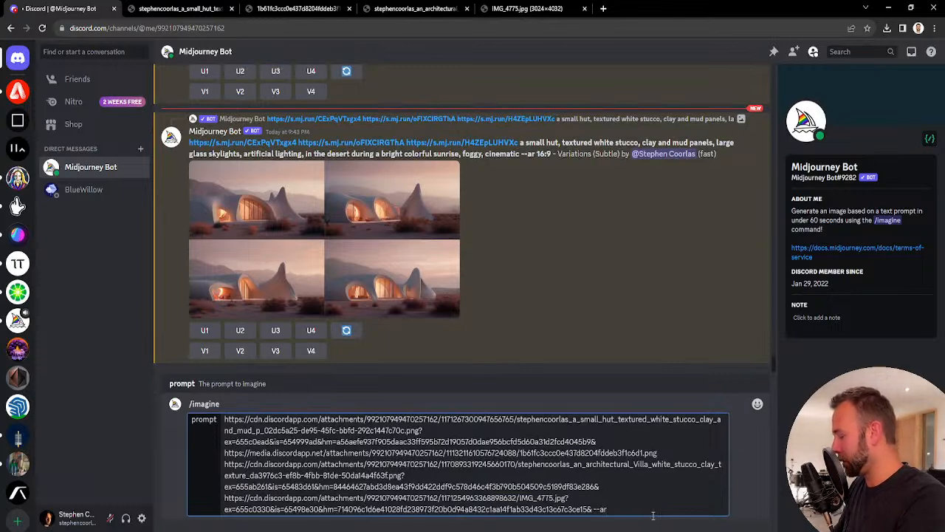
pyautogui.write(' 16x9')
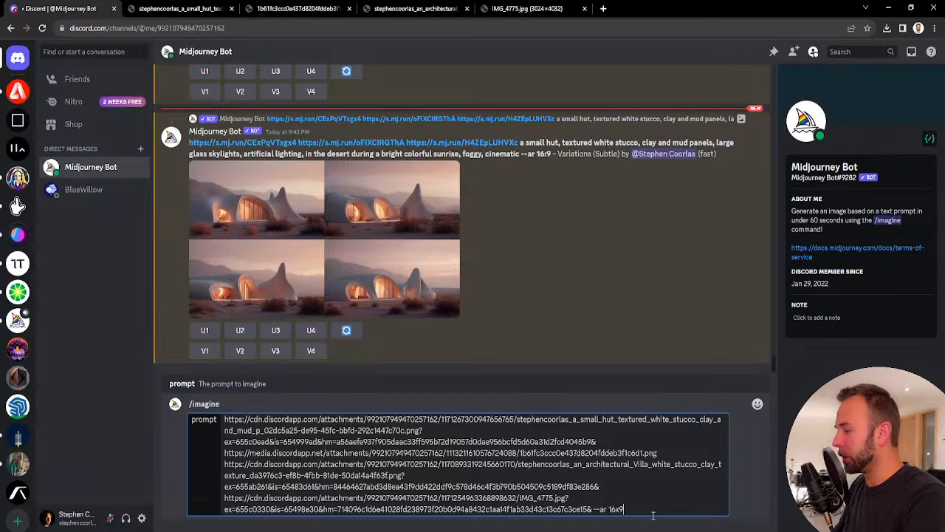
# Submit the four-reference prompt, copy its text from the bot's reply into a new /imagine prompt and remove the duplicate "/imagine".
pyautogui.press('Return')
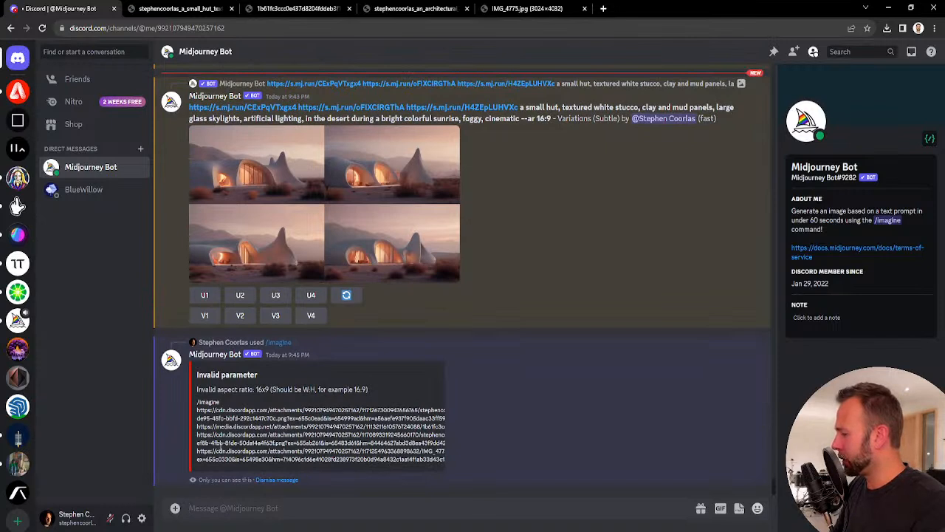
pyautogui.tripleClick(247, 424)
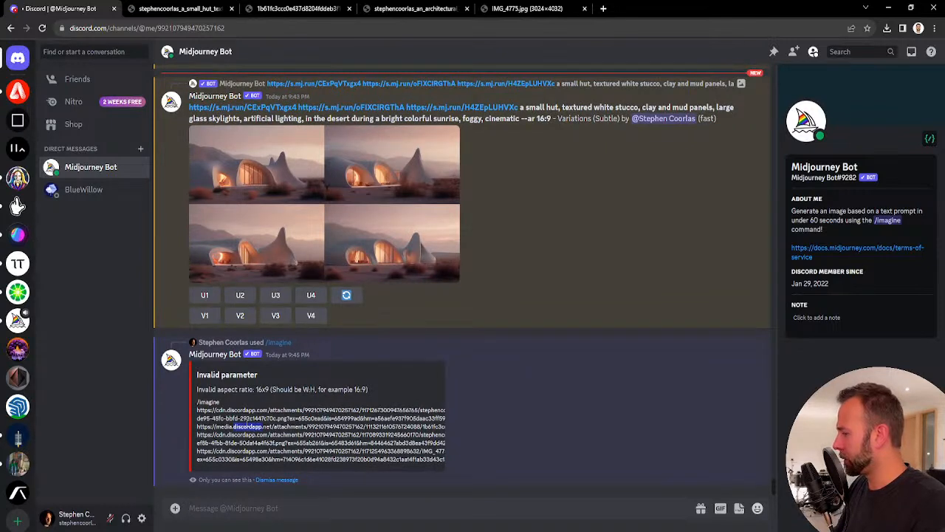
pyautogui.click(309, 510)
pyautogui.write('/')
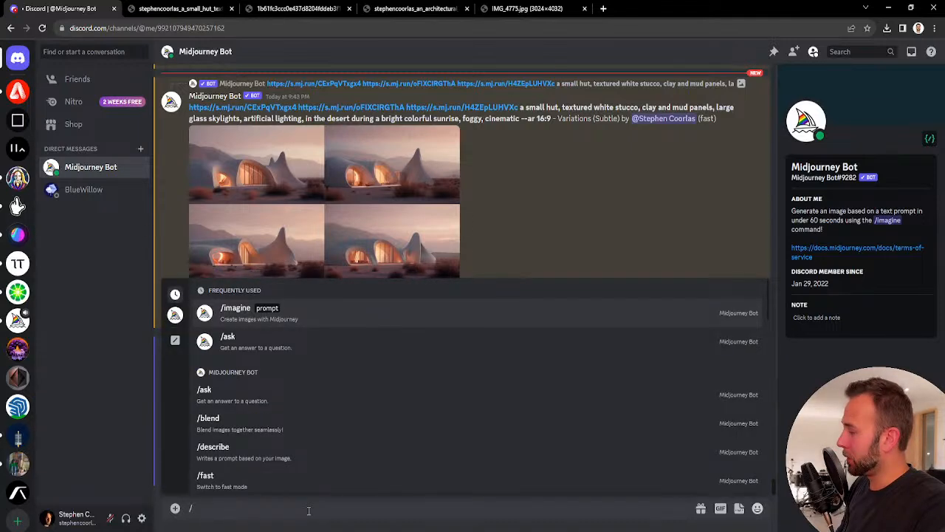
pyautogui.press('Return')
pyautogui.hotkey('ctrl', 'v')
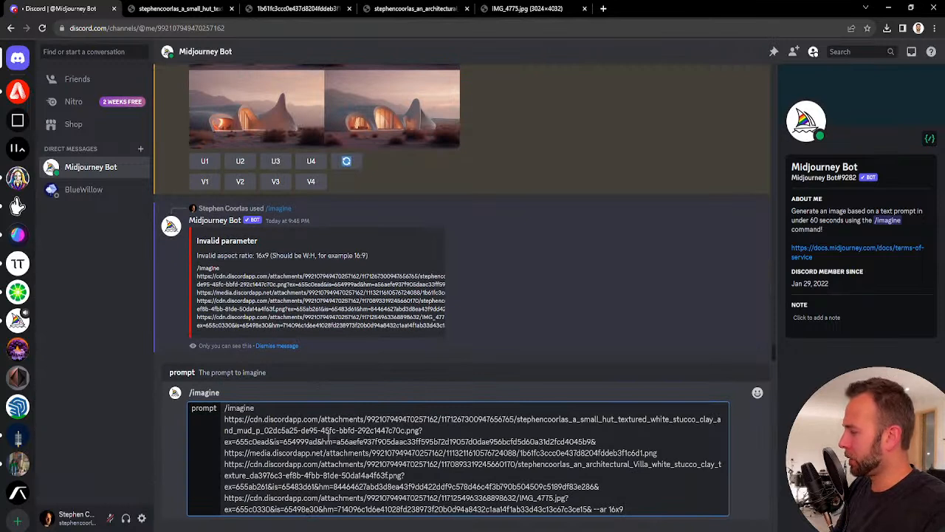
pyautogui.moveTo(258, 407); pyautogui.dragTo(224, 412)
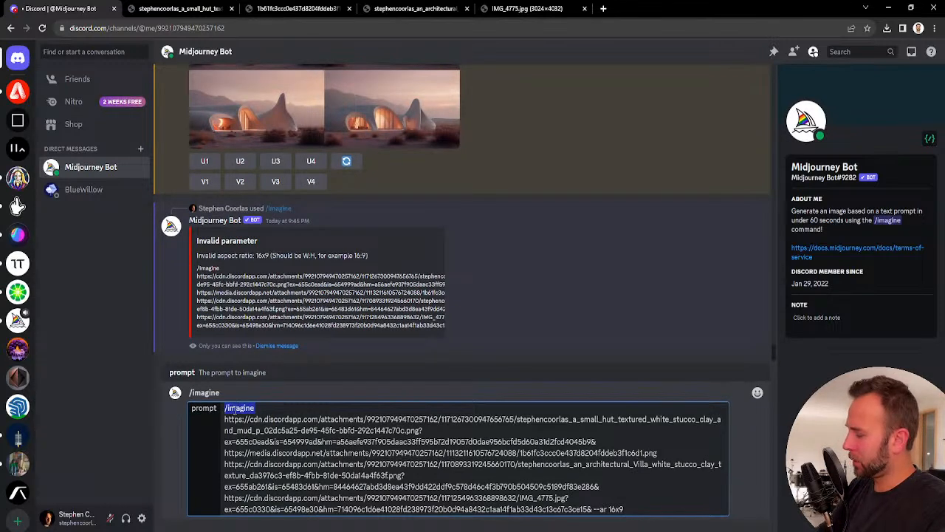
pyautogui.press('BackSpace')
pyautogui.press('Delete')
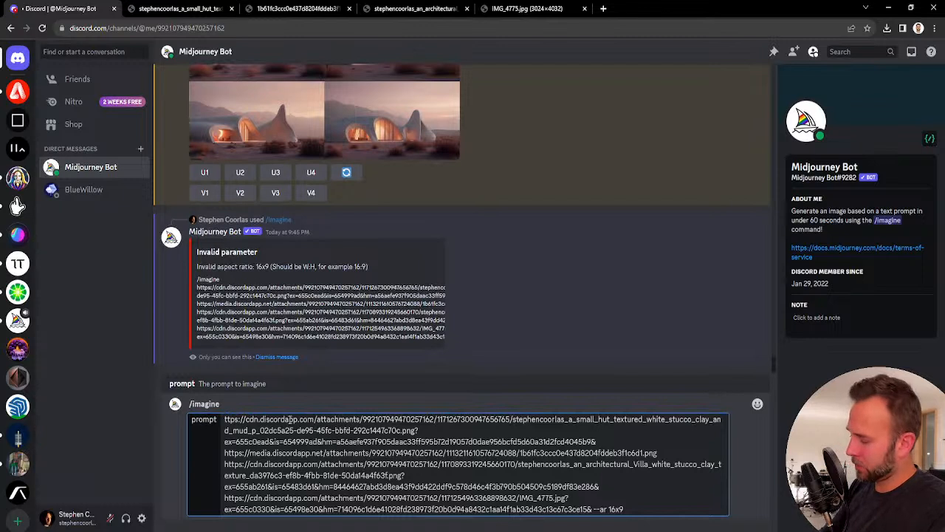
# Try to submit the four-reference prompt with the aspect ratio parameter re-entered as --ar 16x9, copying the whole command before sending.
pyautogui.moveTo(625, 510); pyautogui.dragTo(593, 510)
pyautogui.press('BackSpace')
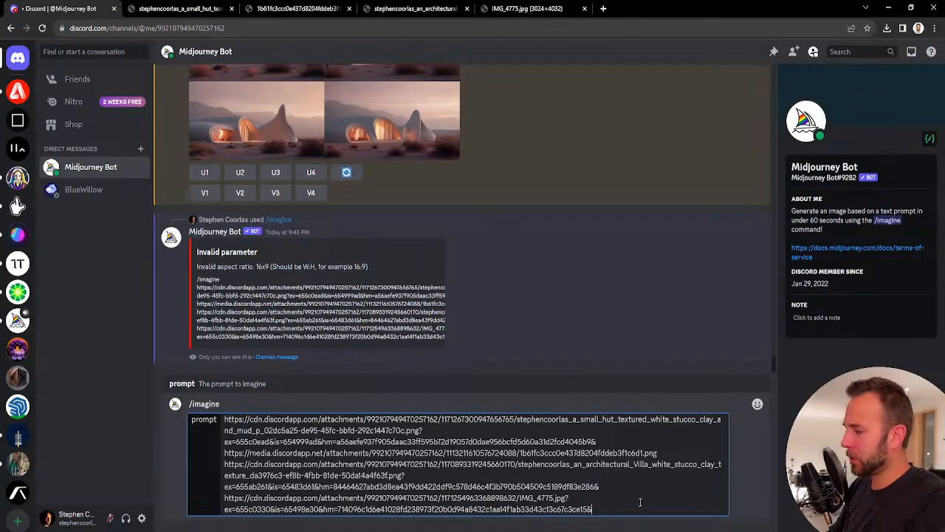
pyautogui.write('--ar')
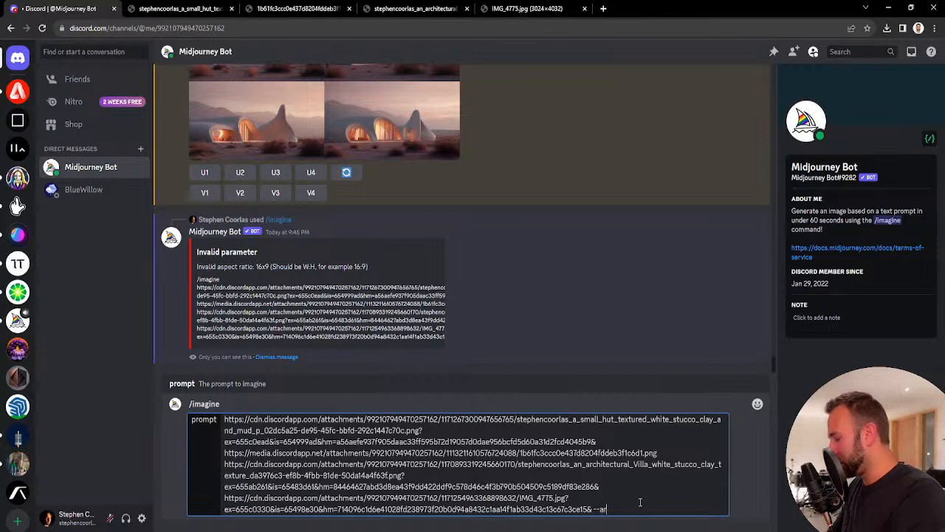
pyautogui.write(' 1')
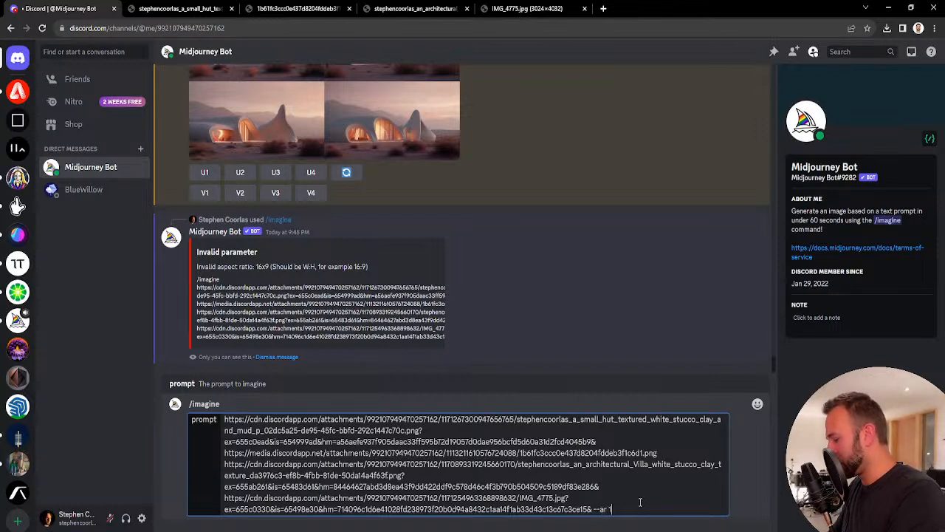
pyautogui.write('6x9')
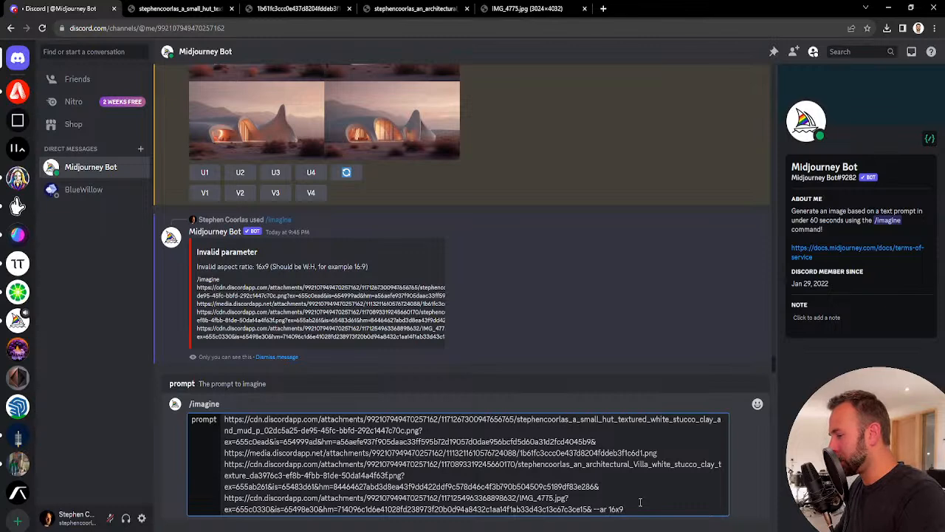
pyautogui.hotkey('ctrl', 'a')
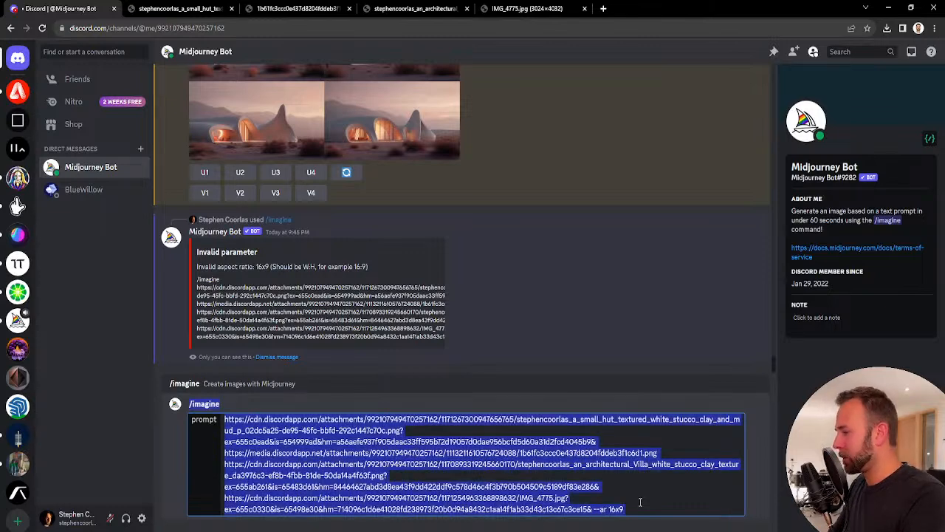
pyautogui.press('Return')
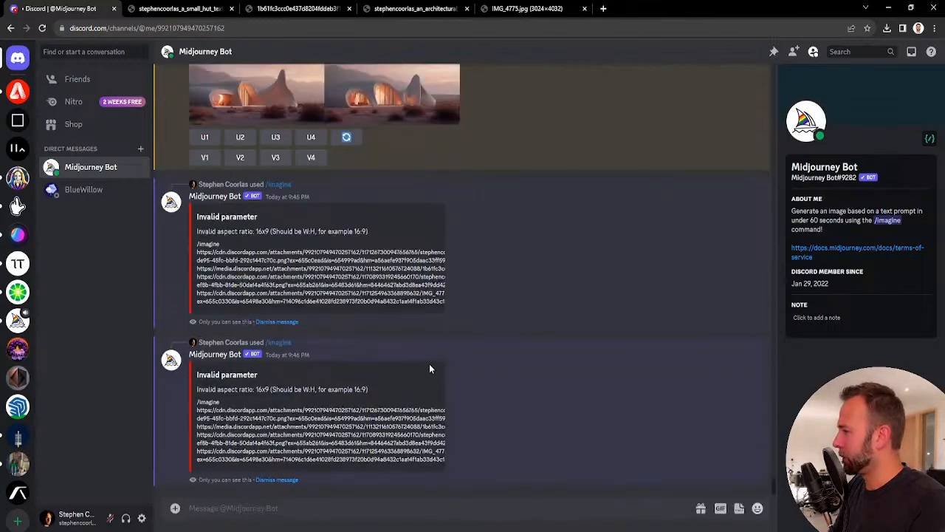
pyautogui.scroll(3, 431, 368)
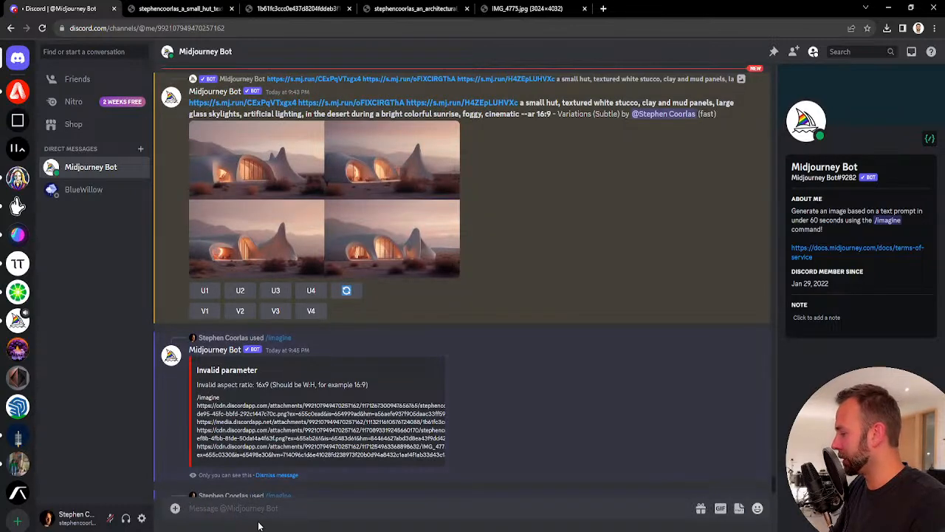
pyautogui.hotkey('ctrl', 'v')
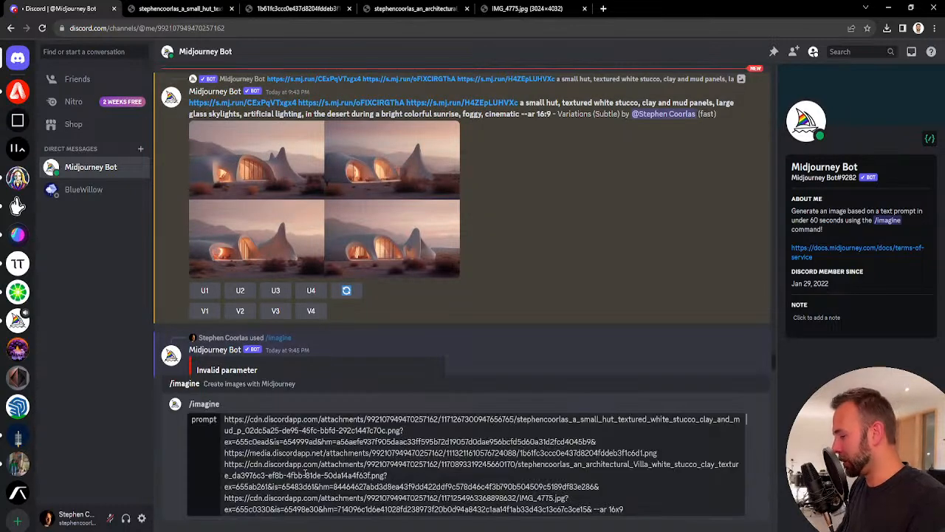
pyautogui.press('Return')
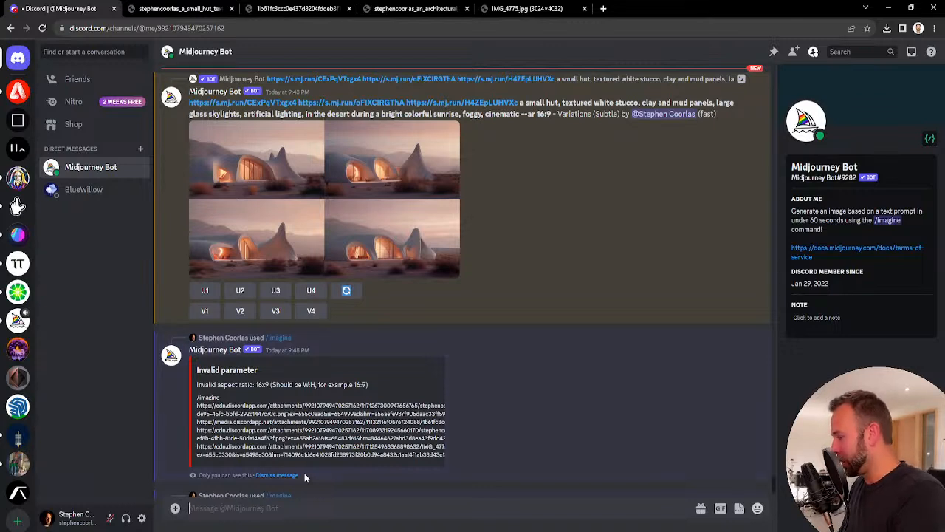
# Paste the copied four-reference text into a new /imagine prompt, set its aspect ratio to --ar 16:9 and submit it.
pyautogui.write('/')
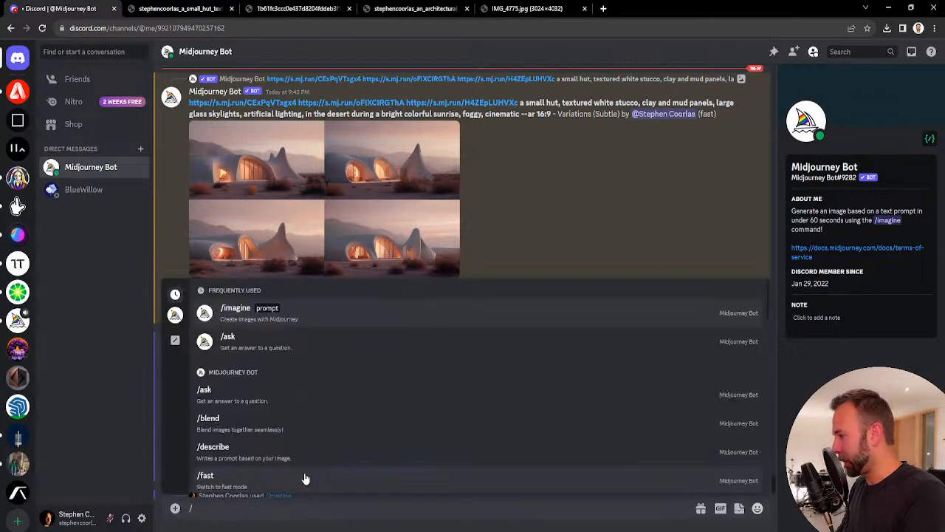
pyautogui.press('Return')
pyautogui.hotkey('ctrl', 'v')
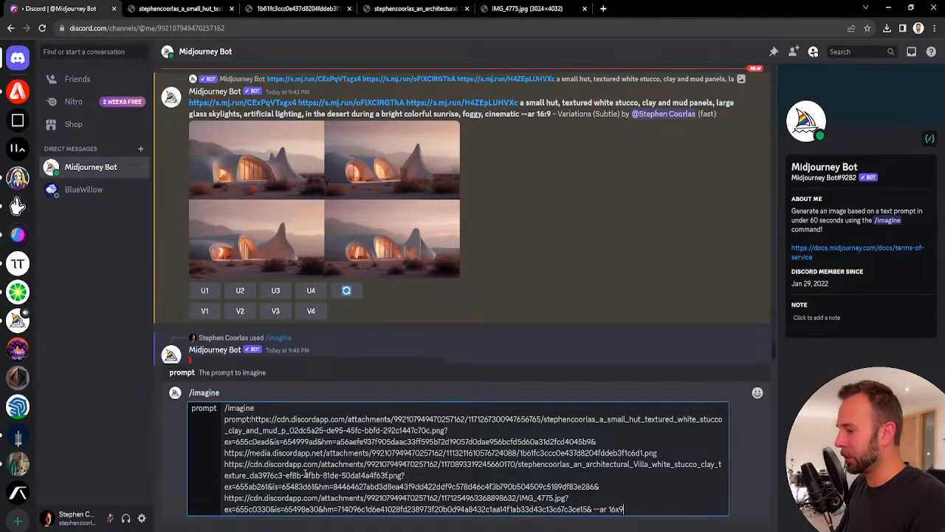
pyautogui.press('BackSpace')
pyautogui.press('BackSpace')
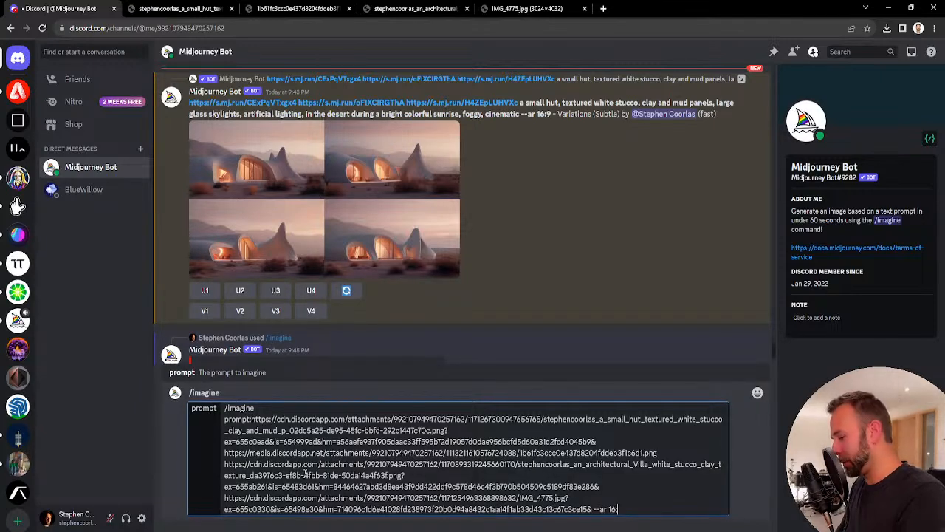
pyautogui.write(':9')
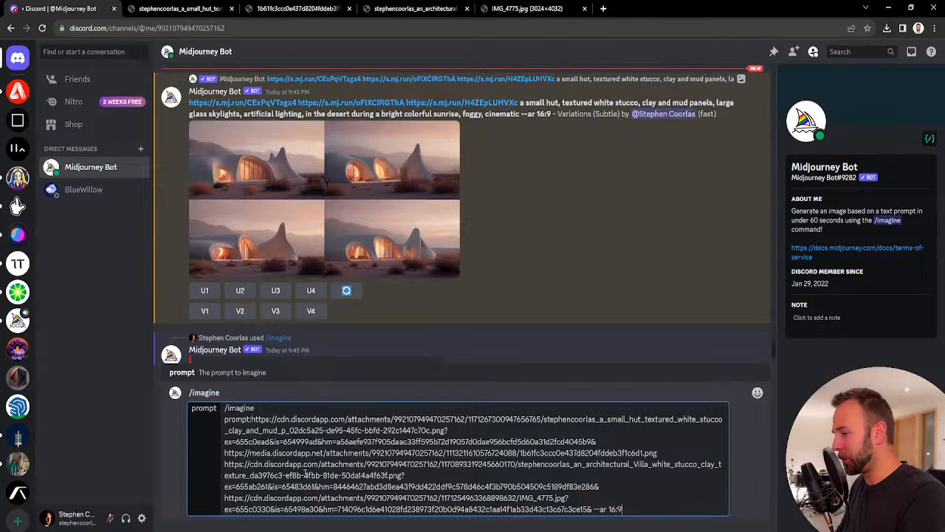
pyautogui.press('Return')
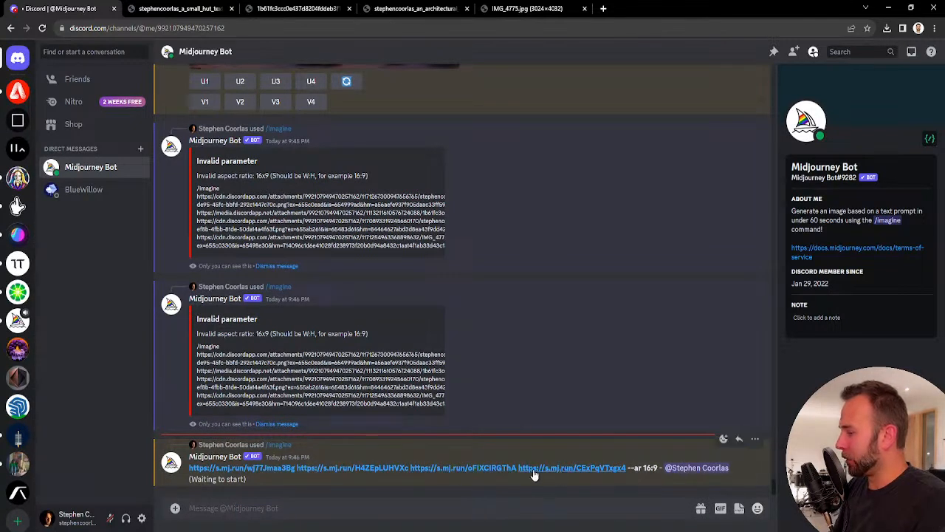
# Copy the first three reference links from the four-reference job and paste them into a new /imagine prompt, leaving out the vase link.
pyautogui.moveTo(191, 472); pyautogui.dragTo(520, 484)
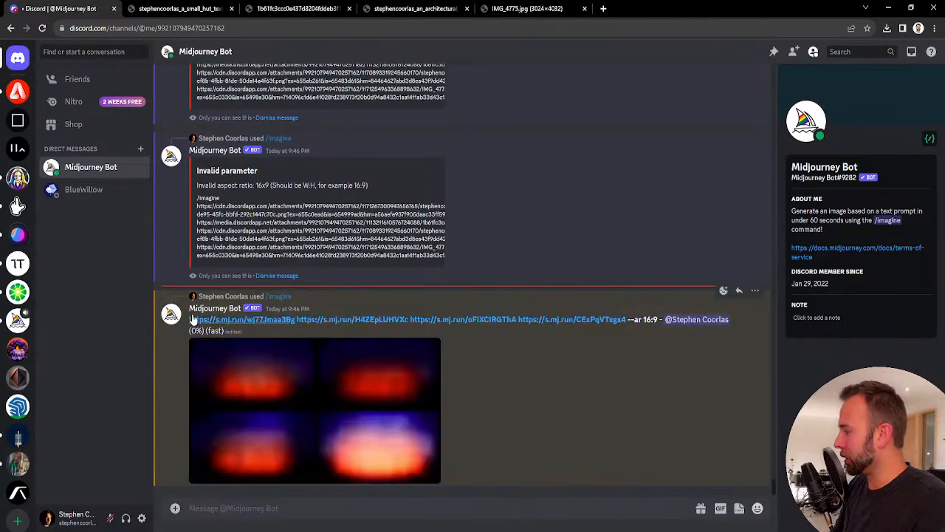
pyautogui.moveTo(186, 325); pyautogui.dragTo(515, 316)
pyautogui.hotkey('ctrl', 'c')
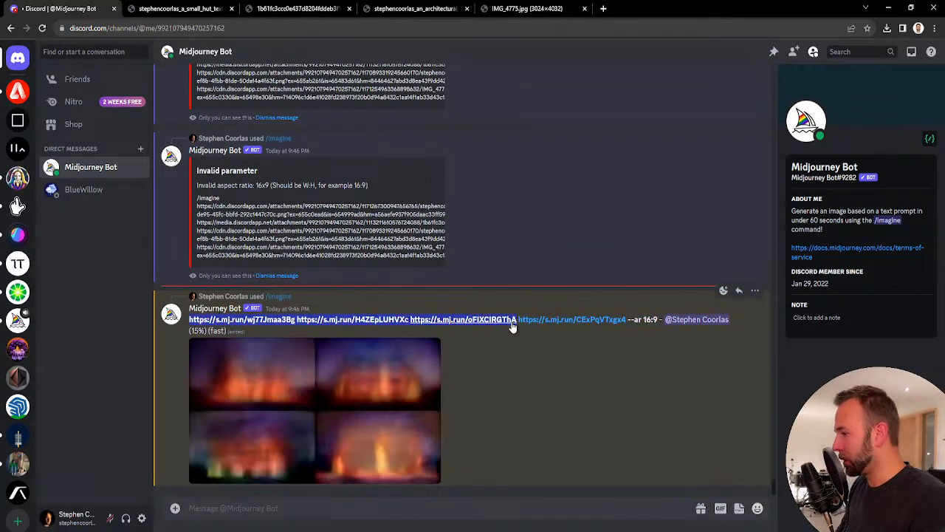
pyautogui.click(289, 511)
pyautogui.write('/')
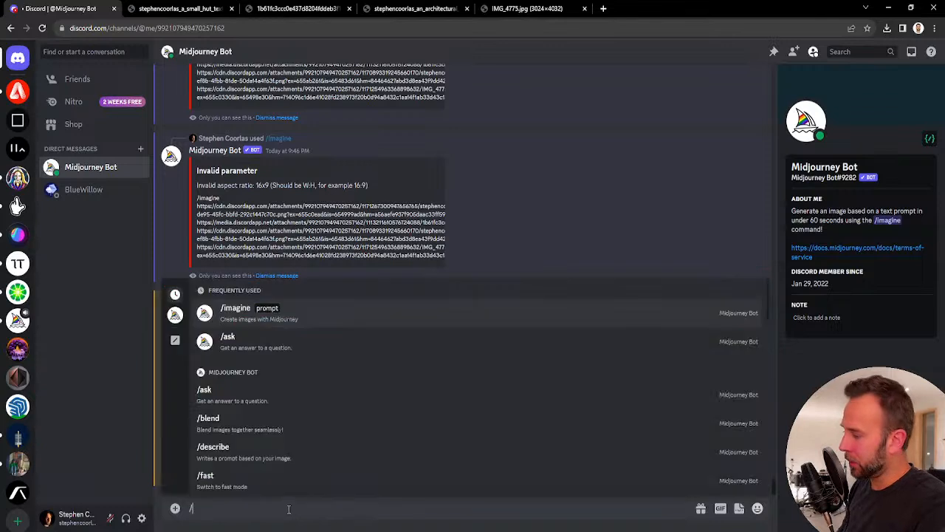
pyautogui.press('Return')
pyautogui.hotkey('ctrl', 'v')
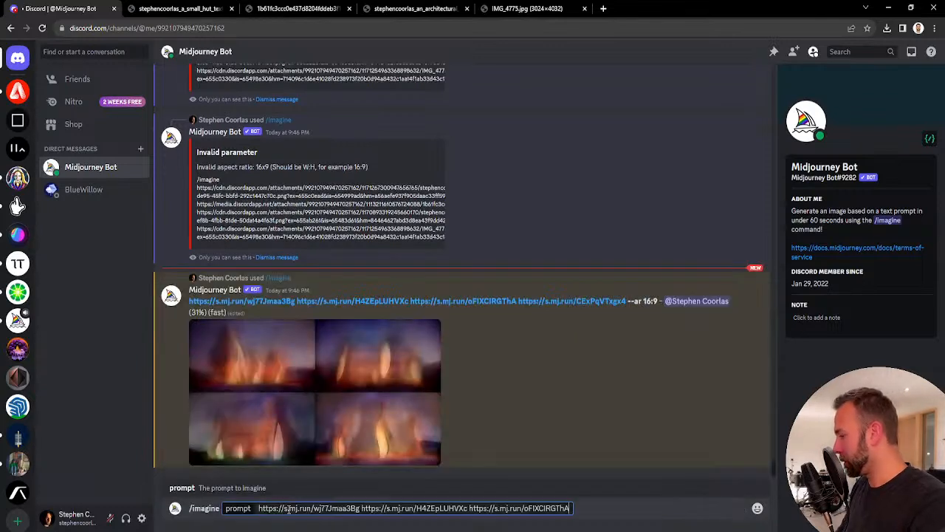
# Append --ar 16:9 to the three-reference prompt and submit it.
pyautogui.write('--ar 1')
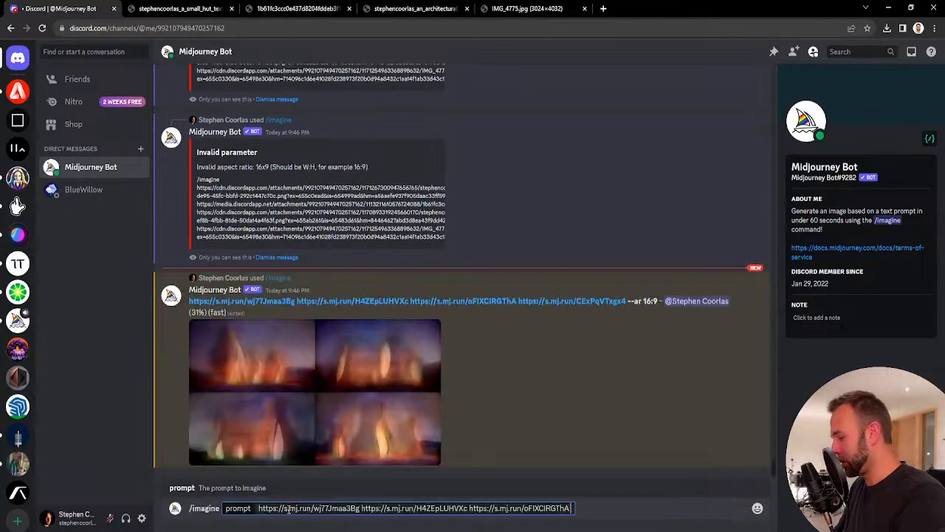
pyautogui.write('6:9')
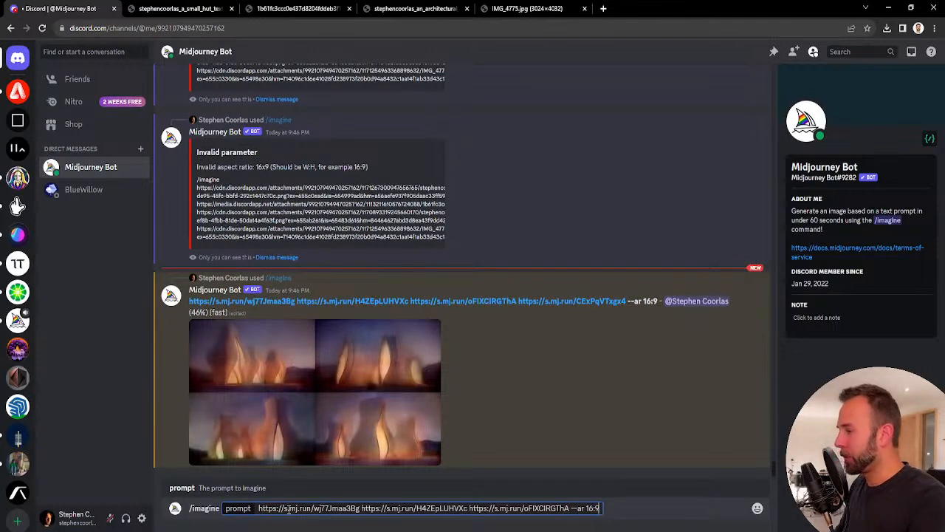
pyautogui.press('Return')
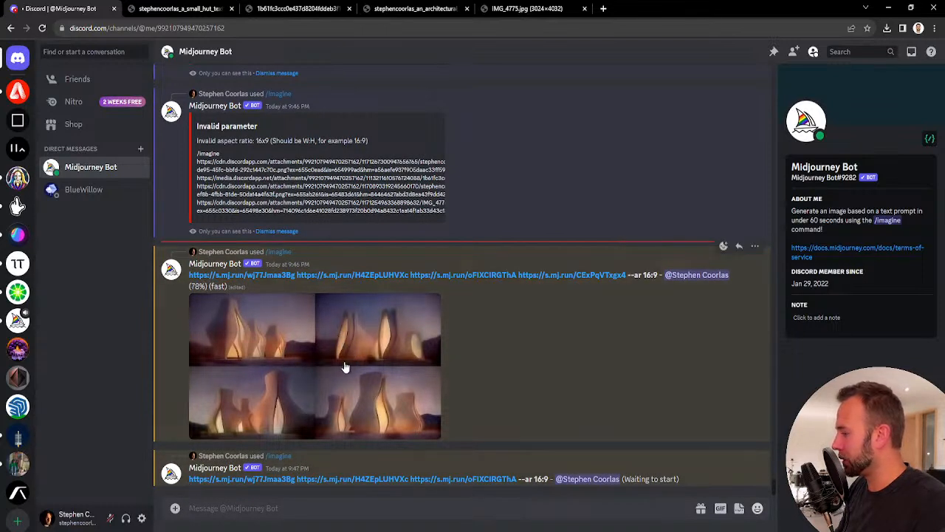
# Review the white stucco villa reference and compare the four-reference tower results with the earlier desert hut variations in the chat.
pyautogui.click(411, 9)
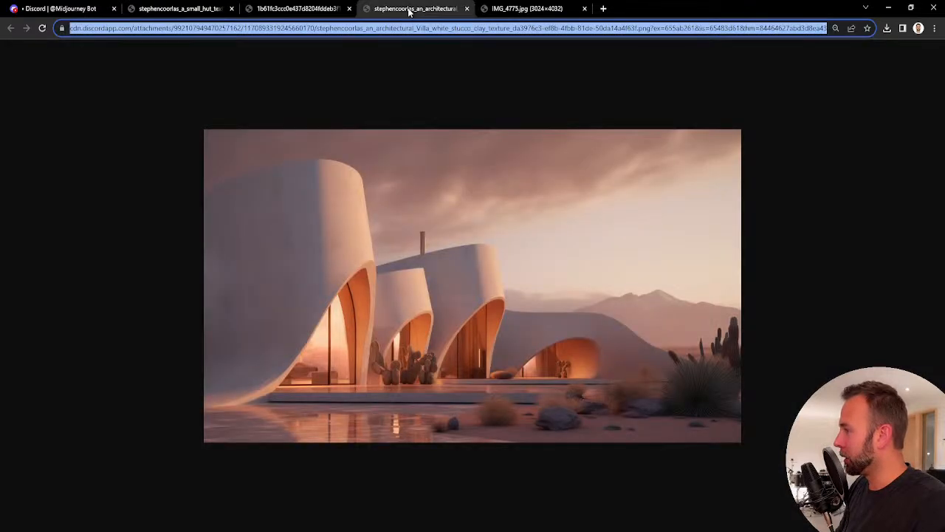
pyautogui.click(59, 9)
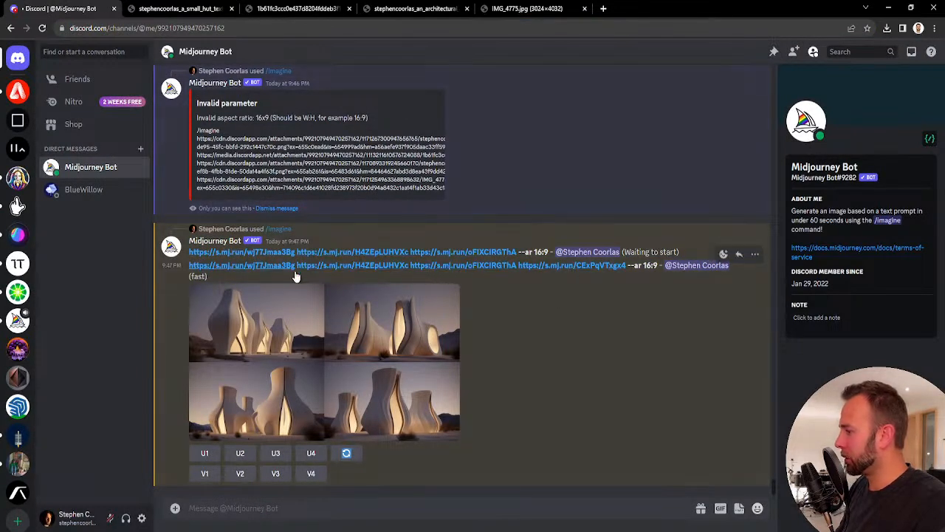
pyautogui.scroll(4, 534, 301)
pyautogui.scroll(-3, 536, 303)
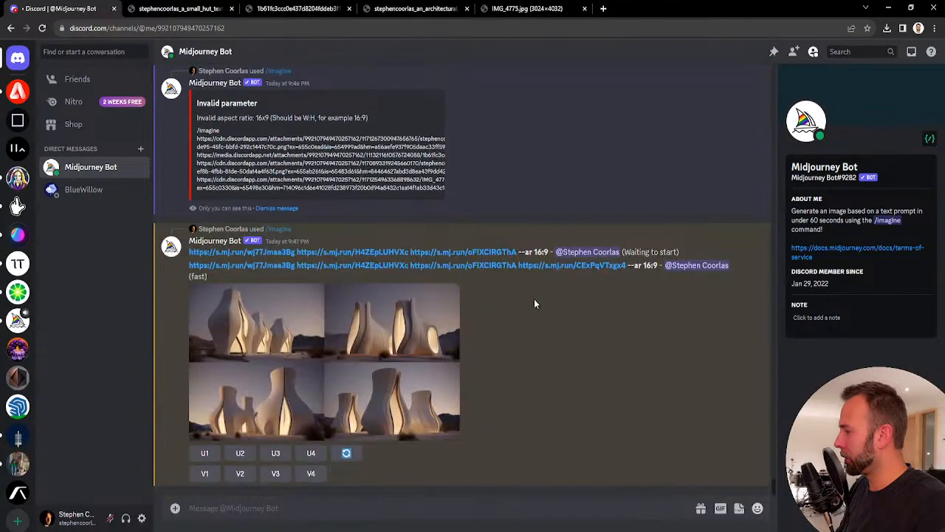
pyautogui.scroll(5, 346, 342)
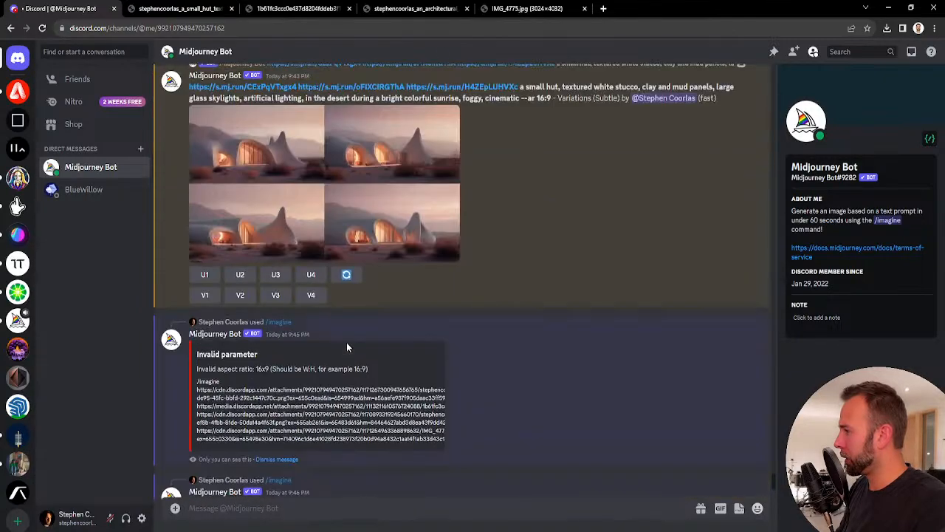
pyautogui.scroll(2, 346, 342)
pyautogui.scroll(-7, 346, 342)
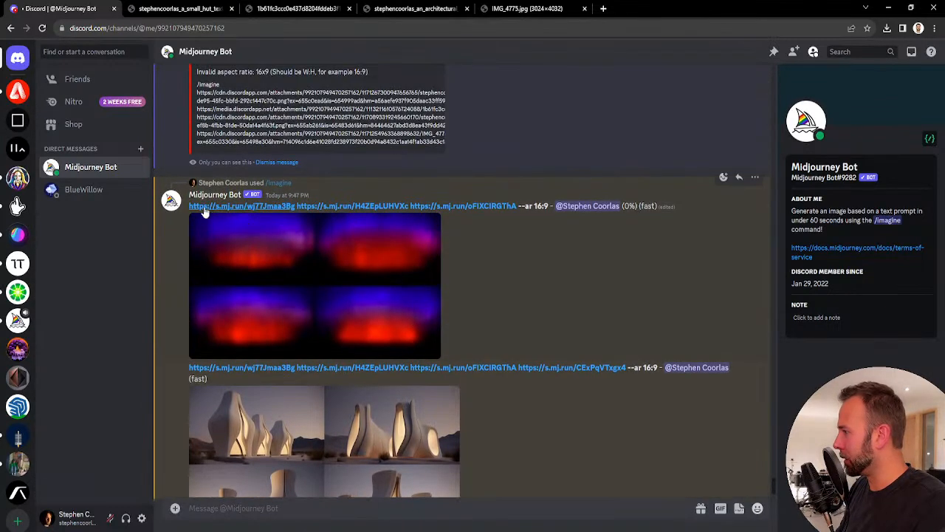
# Copy the three reference links with --ar 16:9 from the running job and paste them into a new /imagine prompt.
pyautogui.moveTo(188, 207); pyautogui.dragTo(549, 206)
pyautogui.hotkey('ctrl', 'c')
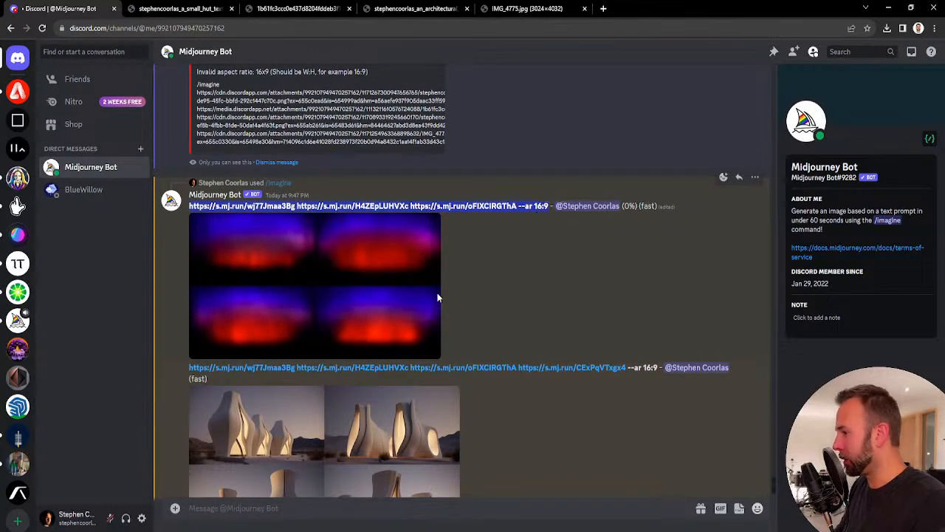
pyautogui.click(252, 508)
pyautogui.write('/')
pyautogui.press('Tab')
pyautogui.hotkey('ctrl', 'v')
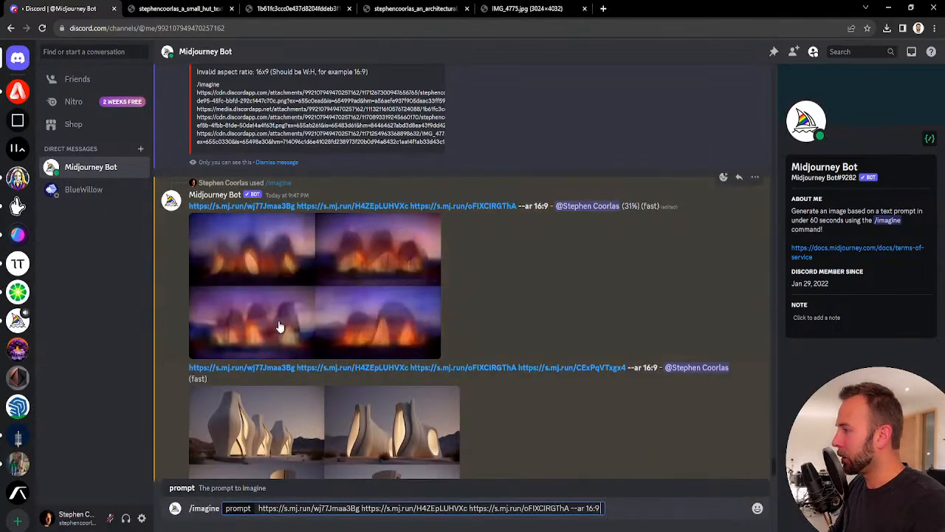
# Compare the earlier desert hut variations with the new three-reference results, viewing the three-reference image grid enlarged.
pyautogui.scroll(10, 327, 281)
pyautogui.scroll(3, 385, 288)
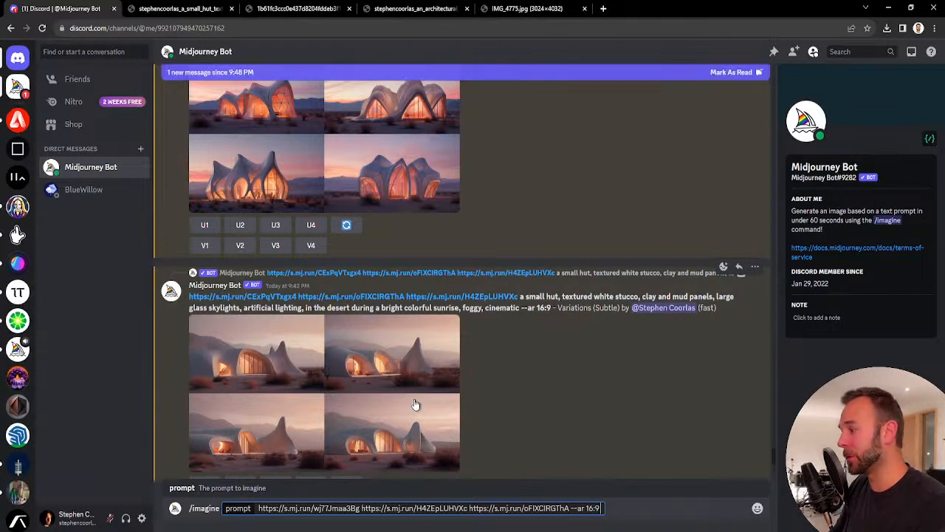
pyautogui.scroll(-10, 330, 334)
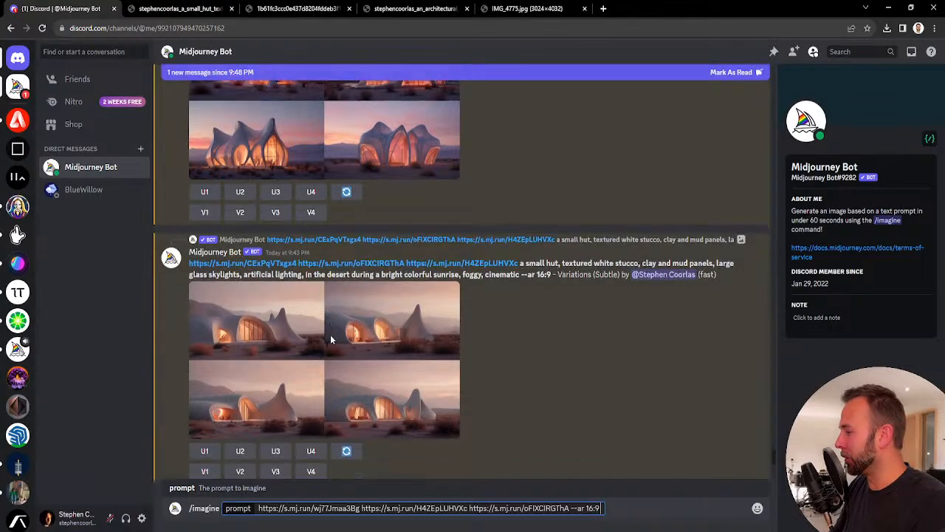
pyautogui.scroll(-5, 512, 291)
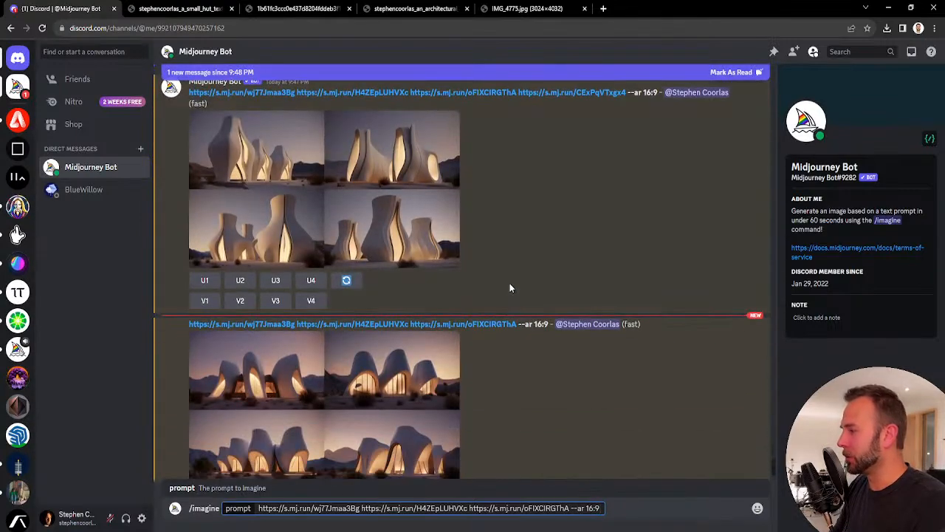
pyautogui.scroll(-2, 509, 288)
pyautogui.scroll(-1, 509, 288)
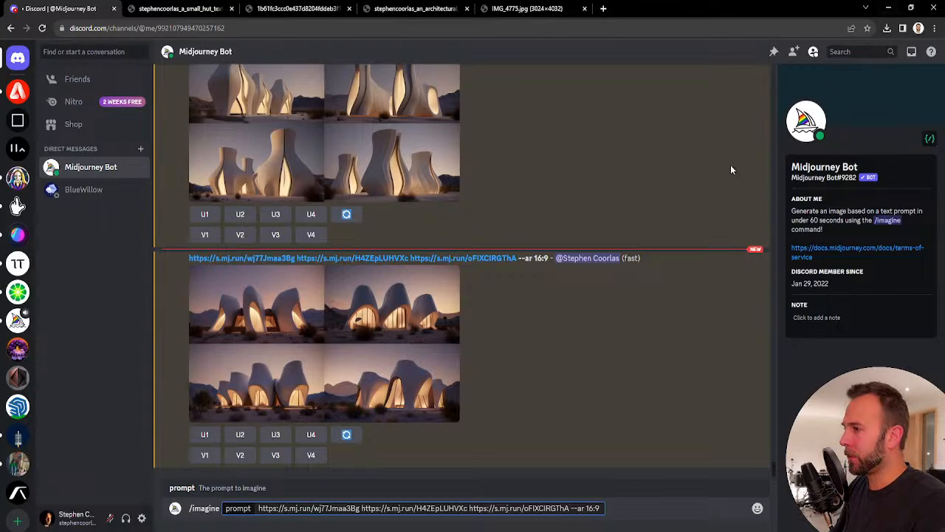
pyautogui.click(411, 342)
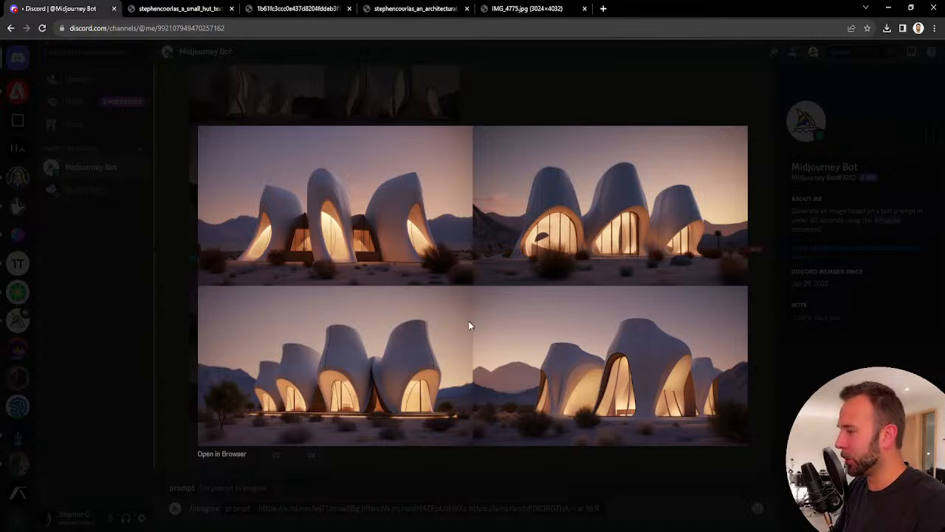
pyautogui.click(560, 74)
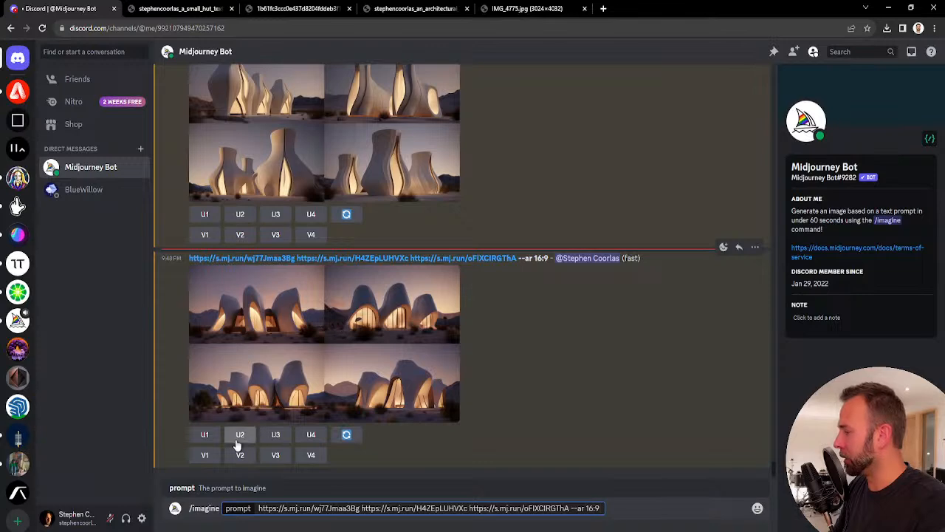
# Upscale image 3 of the three-reference grid, create a strong variation of it, and generate variations of grid images 2 and 3.
pyautogui.click(275, 434)
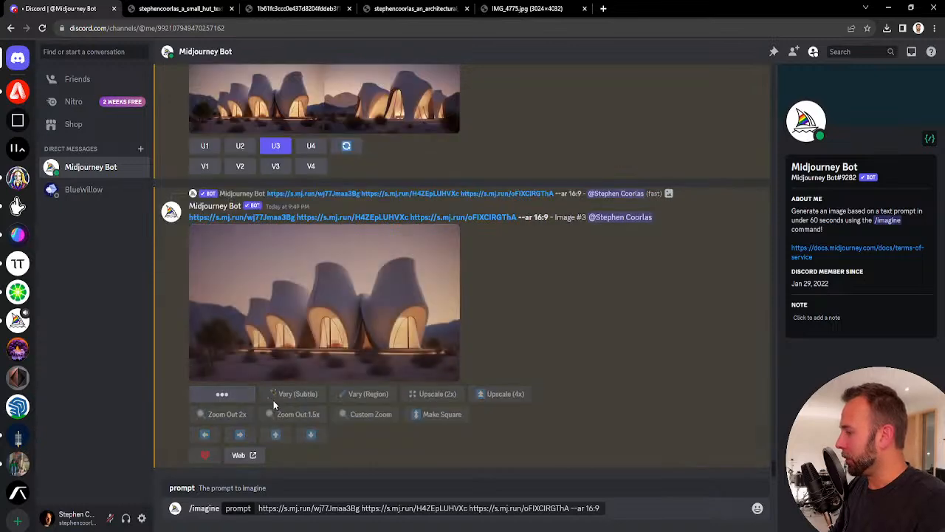
pyautogui.click(222, 394)
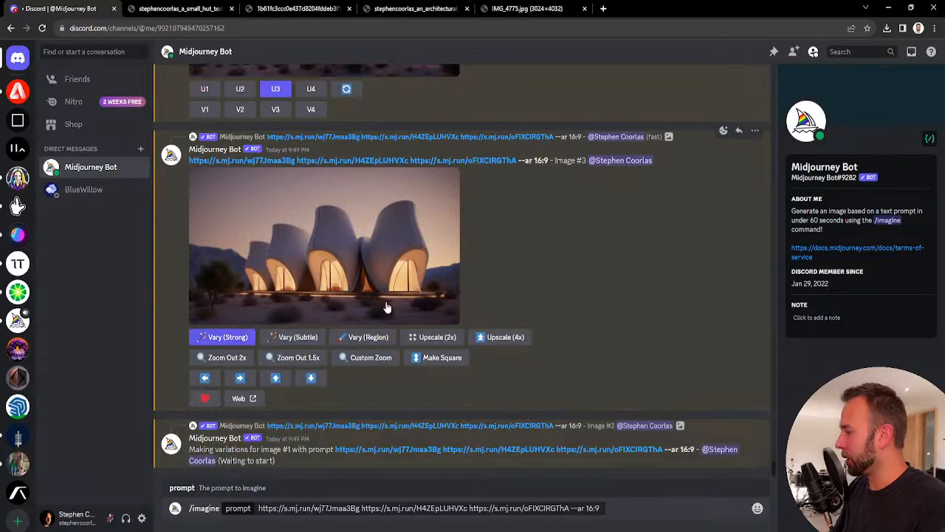
pyautogui.scroll(2, 385, 305)
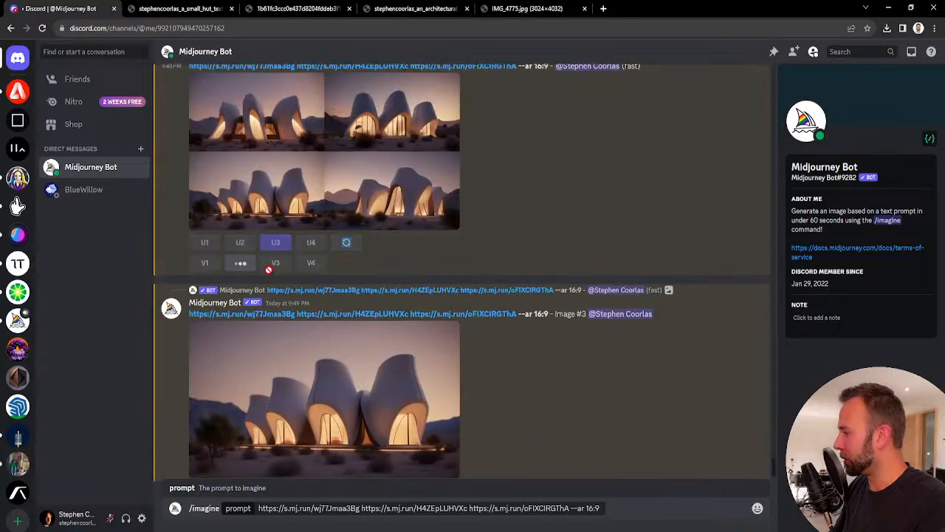
pyautogui.click(276, 264)
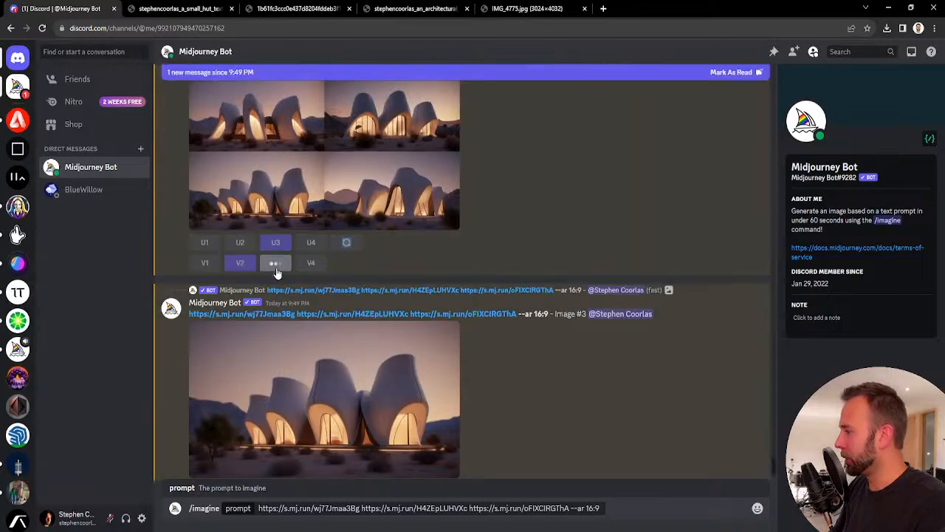
pyautogui.scroll(3, 659, 233)
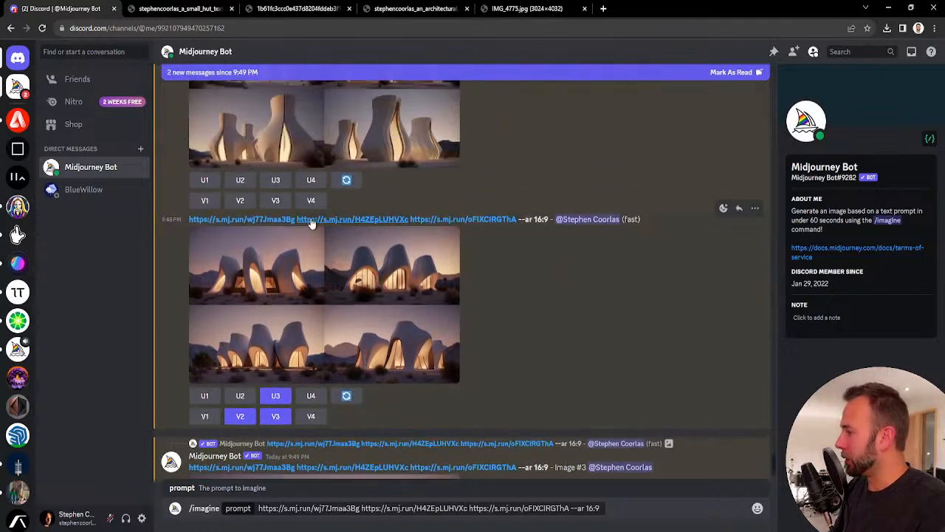
pyautogui.scroll(-10, 504, 299)
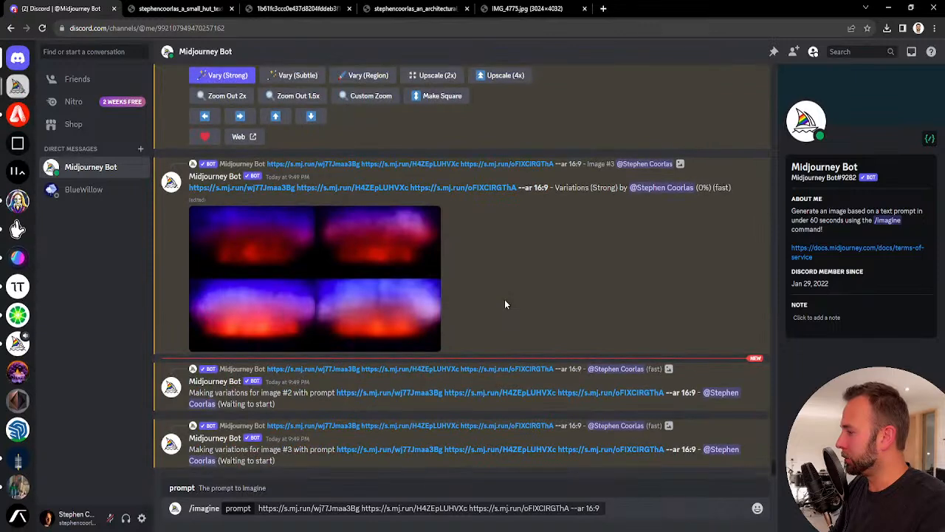
# Copy the text description from "a small hut, textured white stucco" through "foggy, cinematic" out of the earlier subtle hut variation's prompt.
pyautogui.scroll(10, 504, 308)
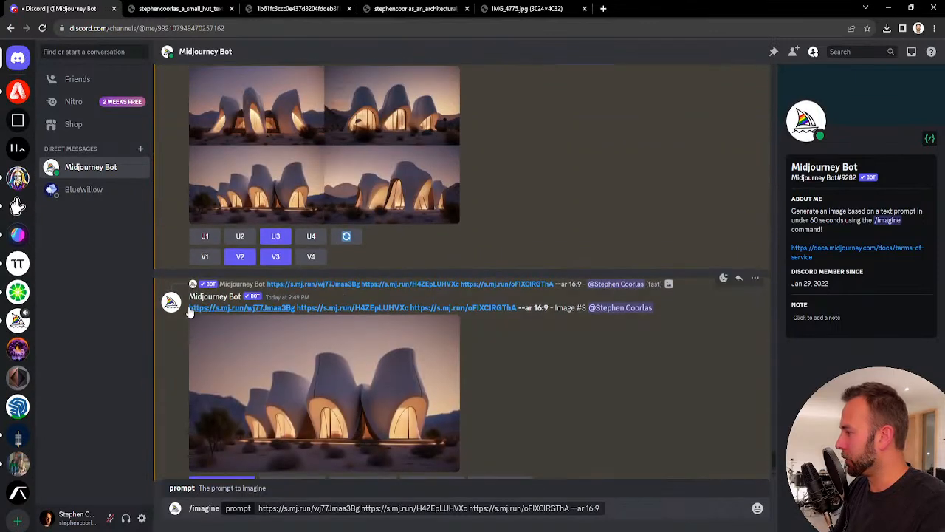
pyautogui.moveTo(188, 306); pyautogui.dragTo(548, 310)
pyautogui.scroll(10, 404, 297)
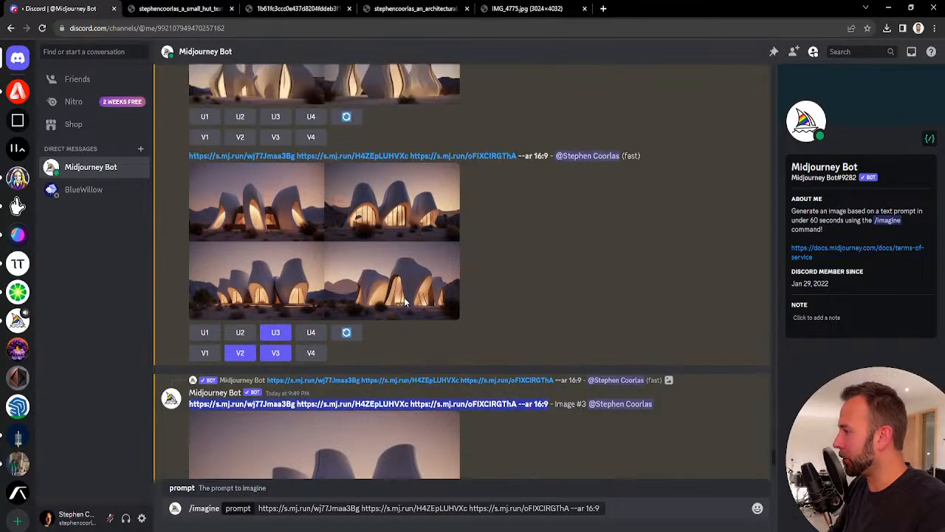
pyautogui.scroll(10, 406, 279)
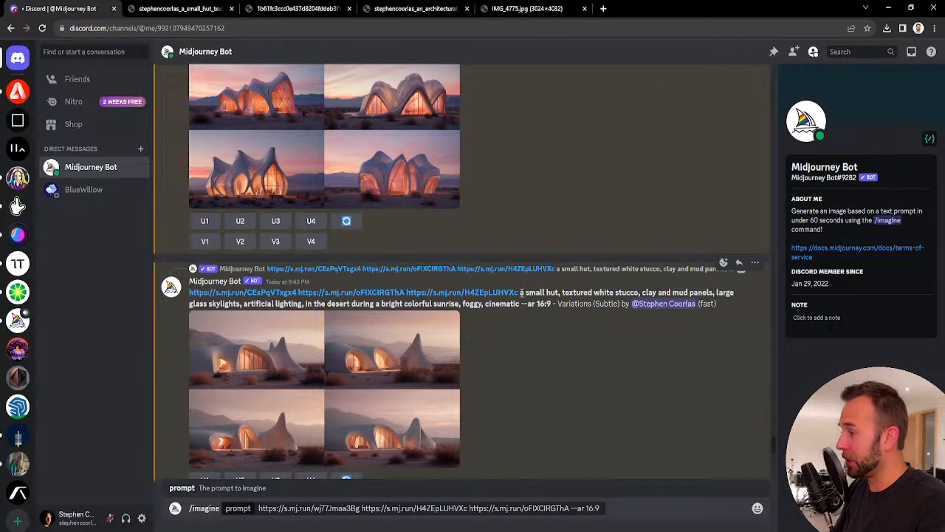
pyautogui.moveTo(521, 293); pyautogui.dragTo(709, 293)
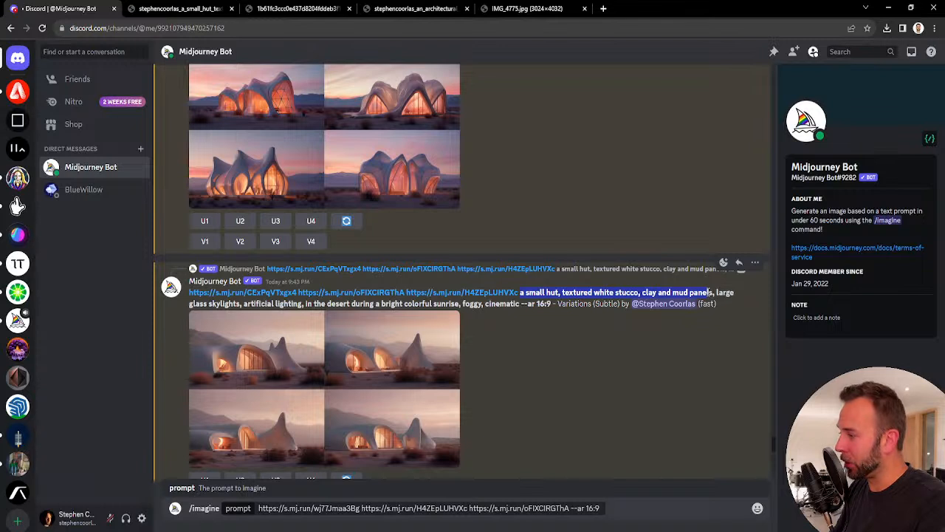
pyautogui.moveTo(709, 293); pyautogui.dragTo(521, 304)
pyautogui.hotkey('ctrl', 'c')
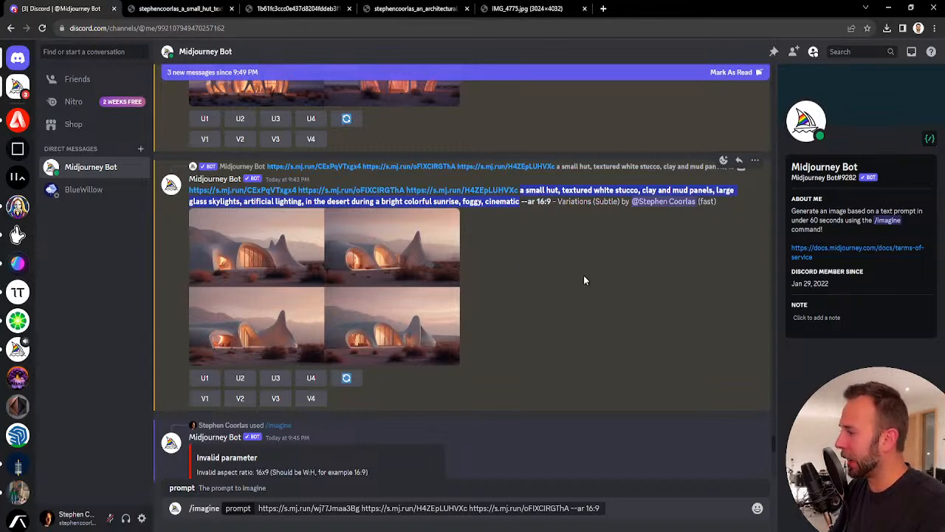
# Paste the hut description between the three reference links and --ar 16:9 in the pending /imagine prompt and submit it.
pyautogui.scroll(-15, 585, 277)
pyautogui.scroll(-8, 597, 273)
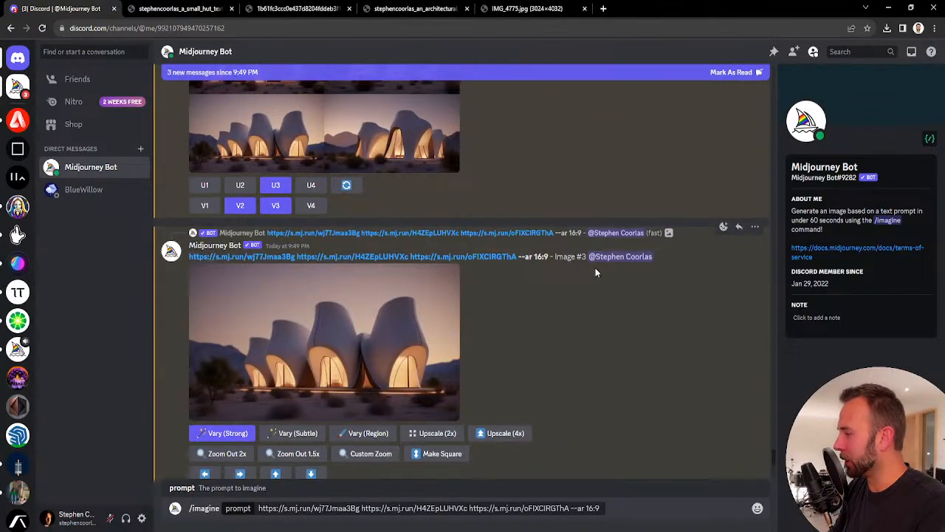
pyautogui.scroll(-10, 596, 272)
pyautogui.scroll(-5, 596, 272)
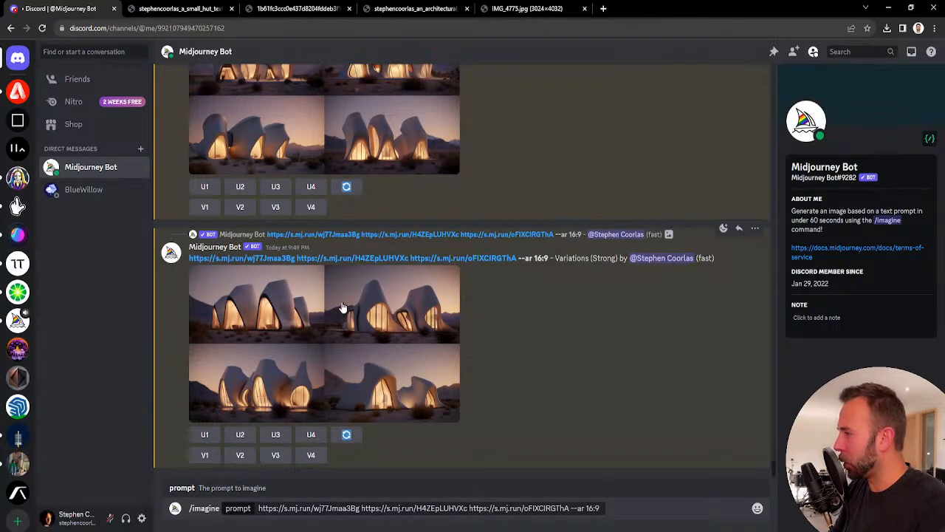
pyautogui.click(571, 508)
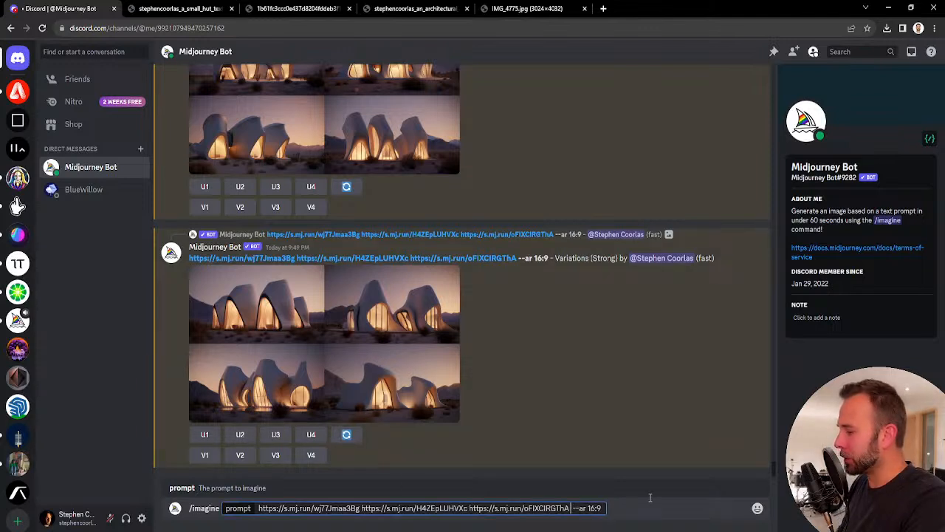
pyautogui.hotkey('ctrl', 'v')
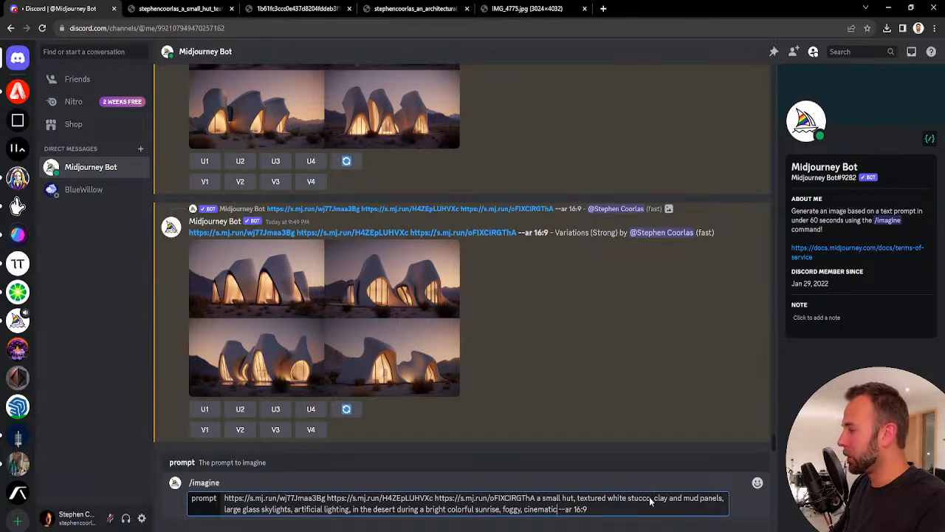
pyautogui.press('Return')
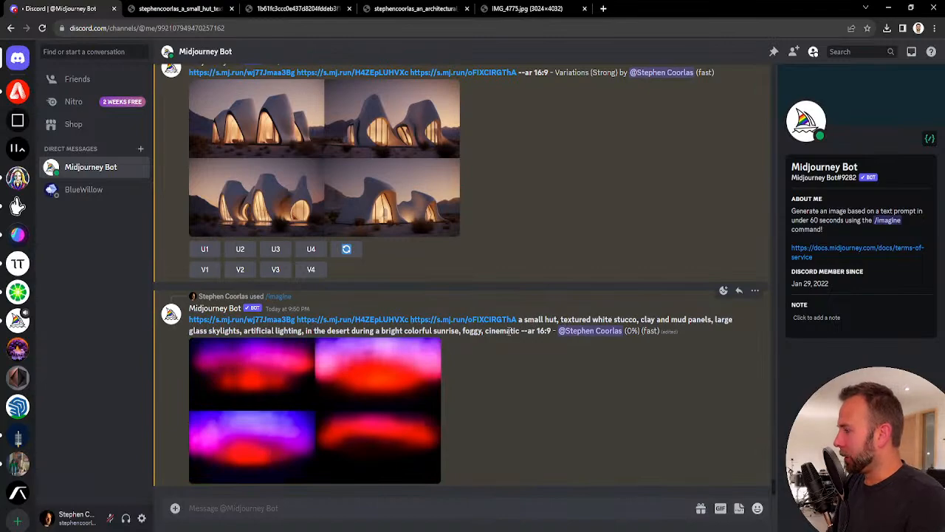
# Compare the strong variations with the earlier results, viewing the four-reference tower grid and the three-reference grid enlarged.
pyautogui.scroll(5, 443, 281)
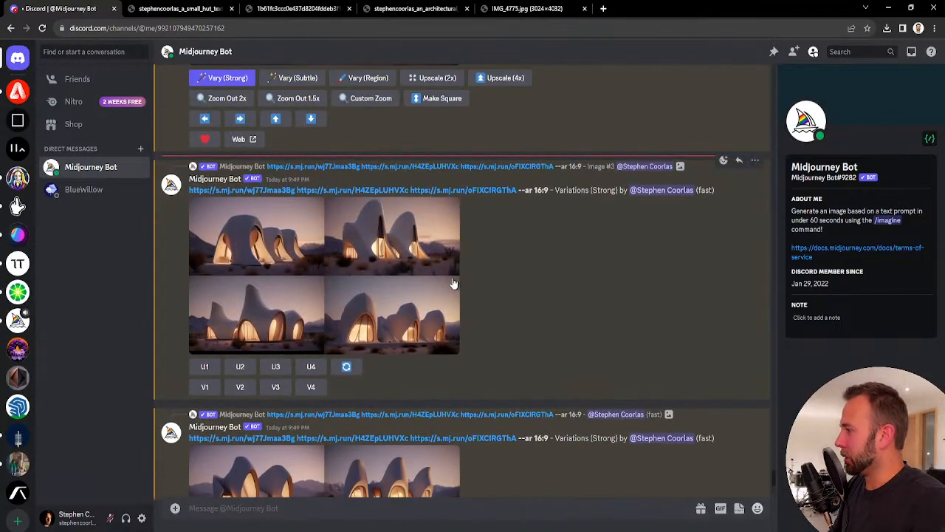
pyautogui.scroll(6, 489, 273)
pyautogui.scroll(-2, 626, 293)
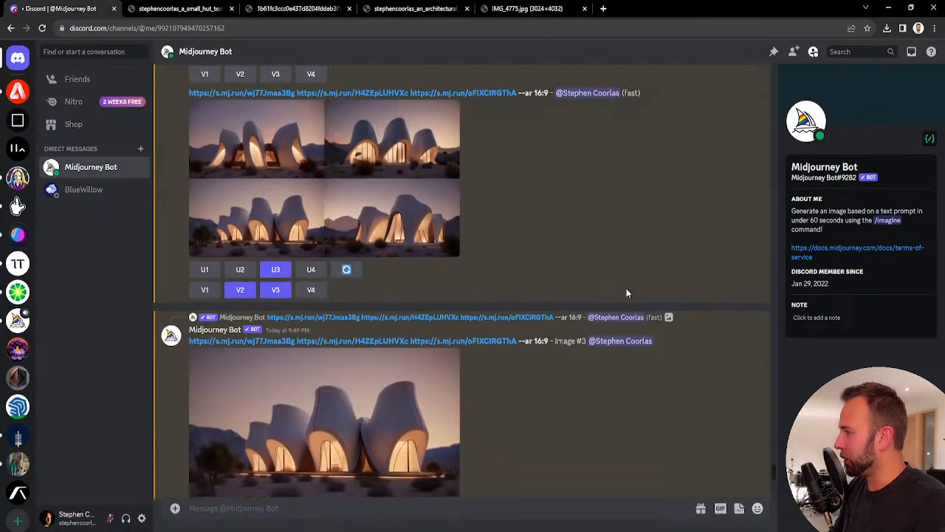
pyautogui.scroll(5, 332, 282)
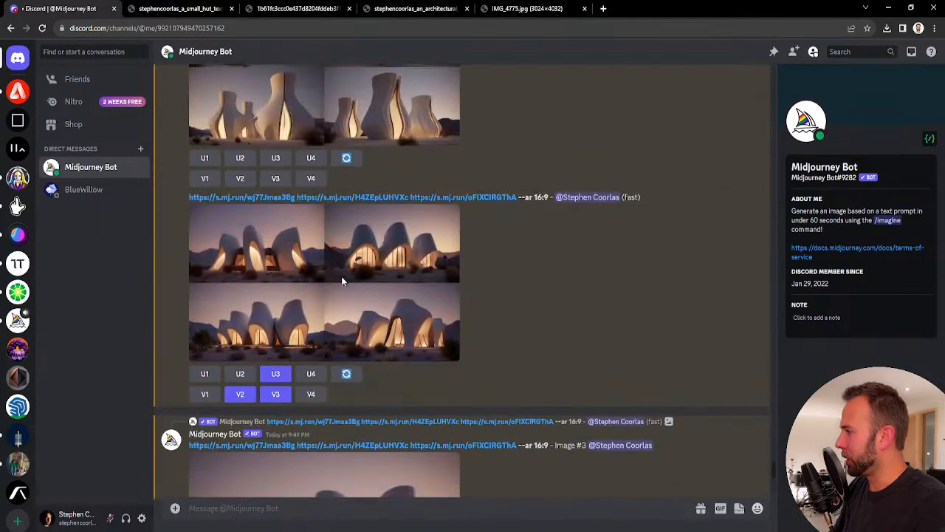
pyautogui.click(330, 201)
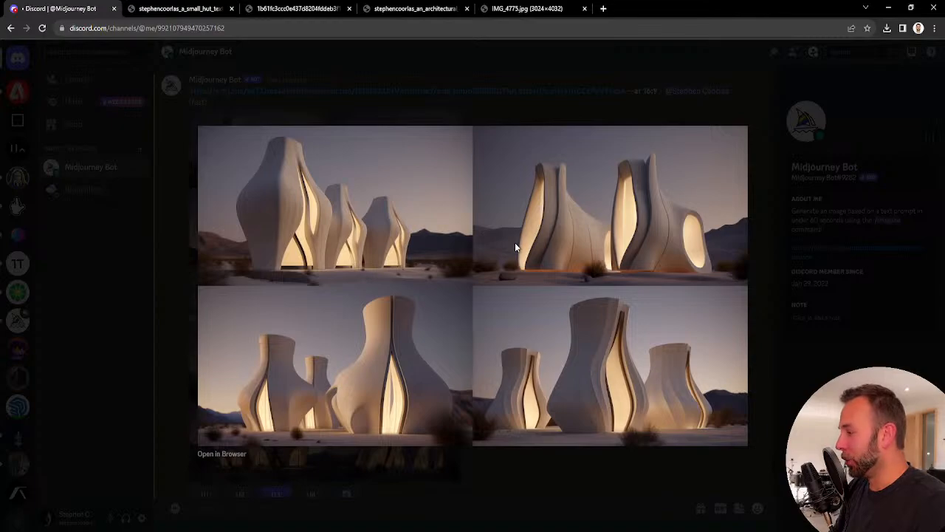
pyautogui.click(617, 82)
pyautogui.scroll(-3, 443, 243)
pyautogui.click(376, 230)
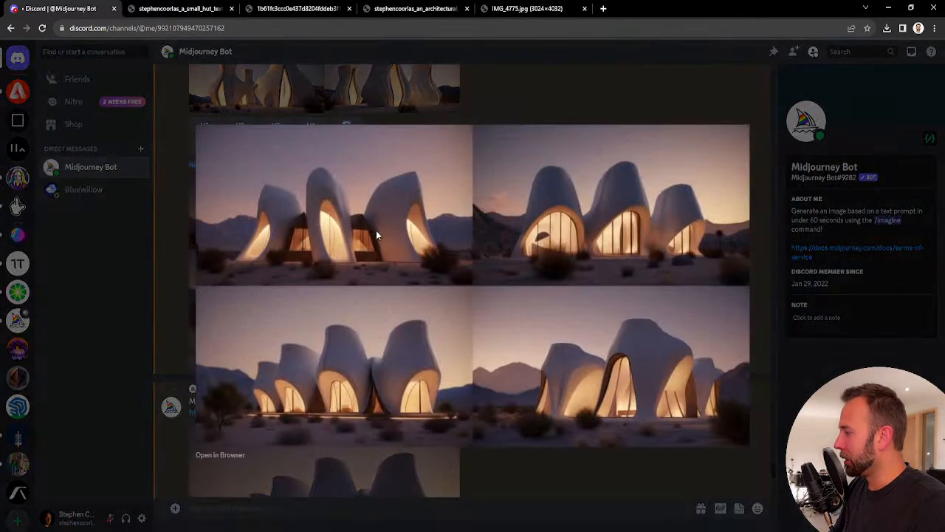
pyautogui.click(592, 92)
# View the upscaled Image #3 enlarged and generate a subtle variation of it.
pyautogui.scroll(-3, 450, 285)
pyautogui.click(454, 310)
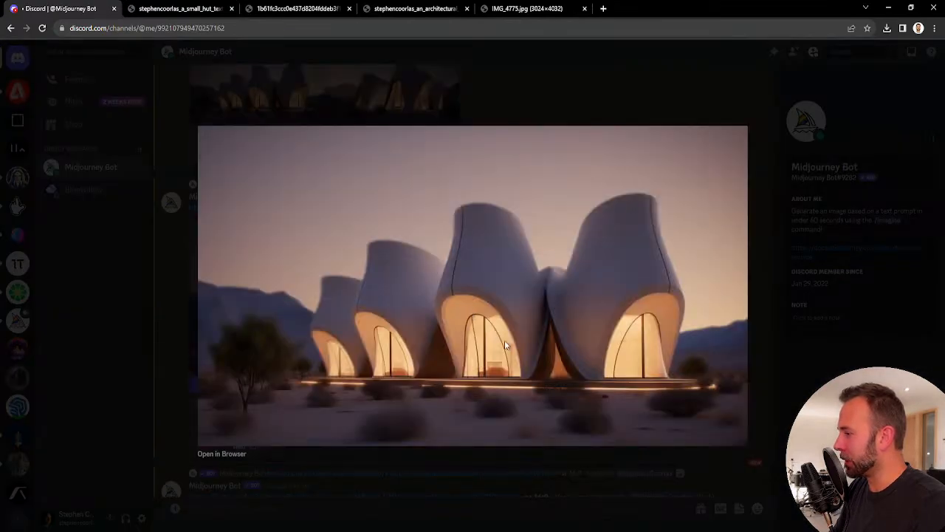
pyautogui.click(536, 76)
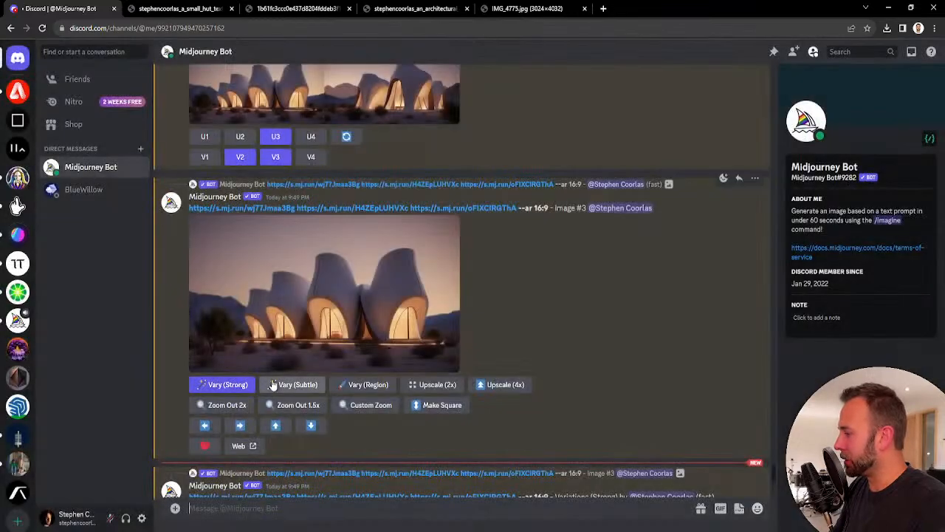
pyautogui.click(304, 389)
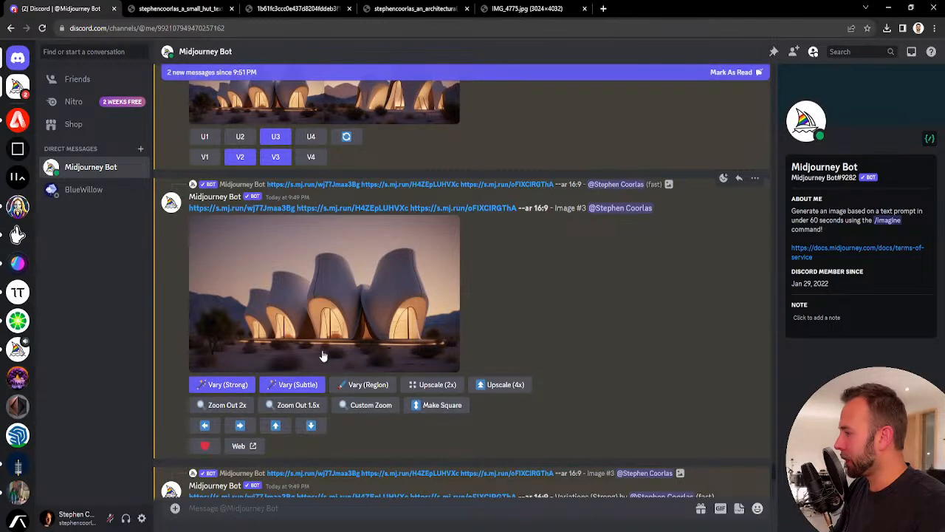
# Run Vary (Region) on Image #3, marking rectangular areas over the three gaps between the four pods, and submit the selection.
pyautogui.scroll(-1, 295, 340)
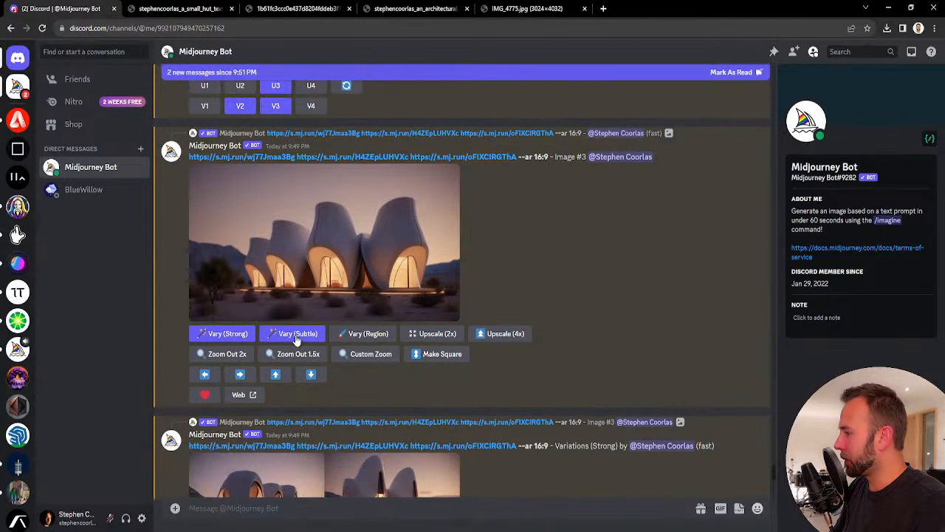
pyautogui.click(367, 336)
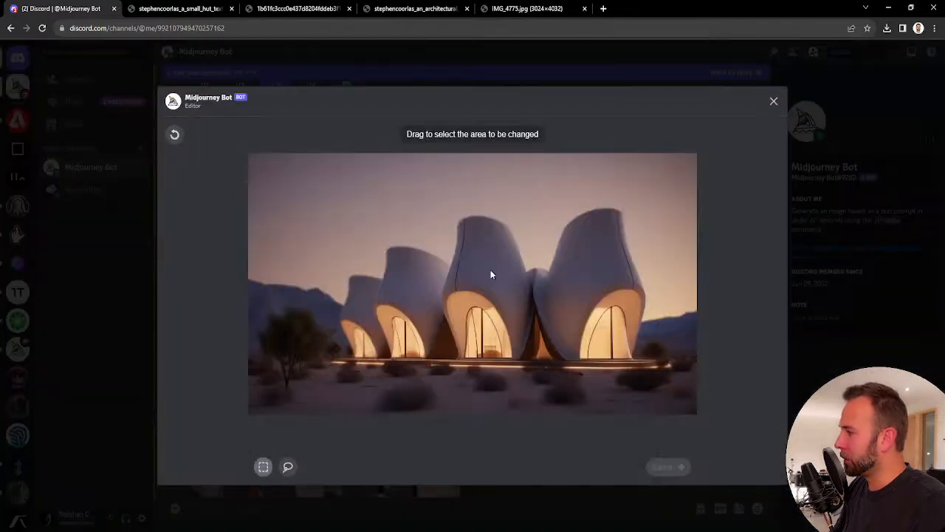
pyautogui.moveTo(509, 261); pyautogui.dragTo(572, 366)
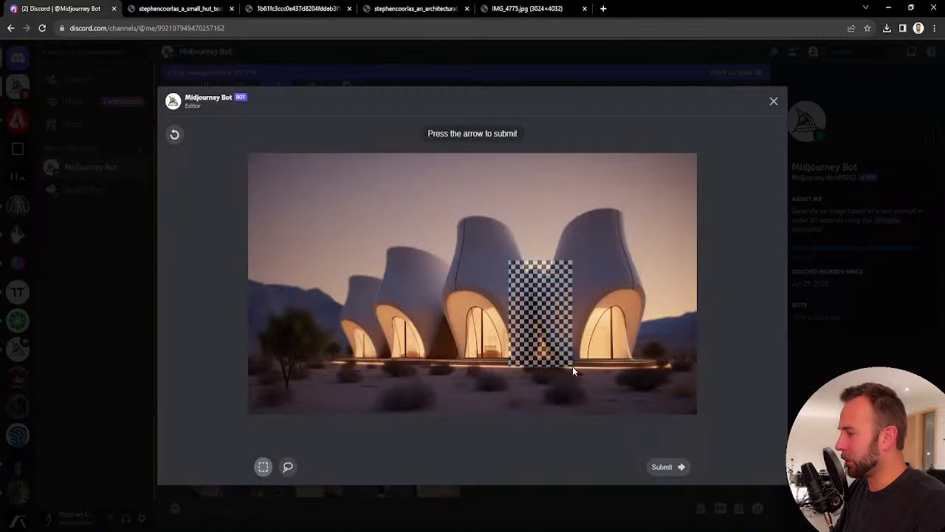
pyautogui.moveTo(418, 294); pyautogui.dragTo(463, 363)
pyautogui.moveTo(375, 330); pyautogui.dragTo(394, 361)
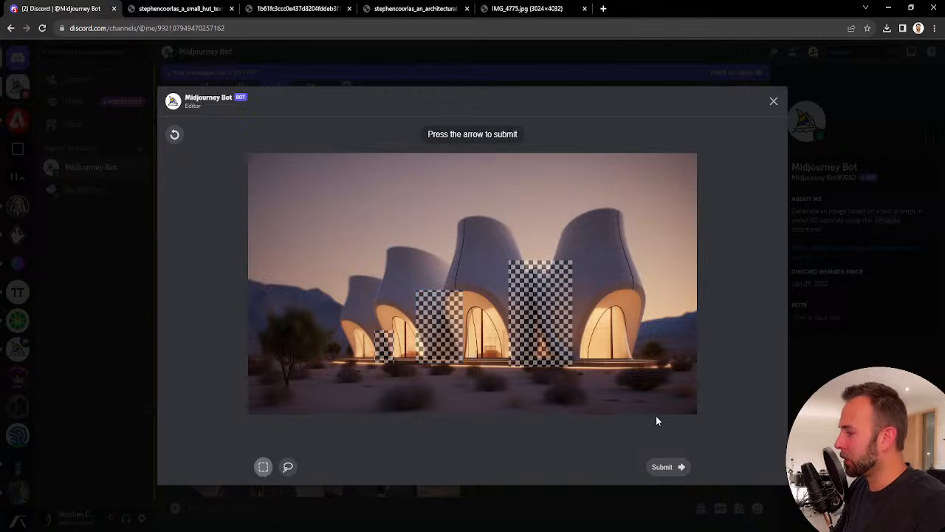
pyautogui.click(668, 470)
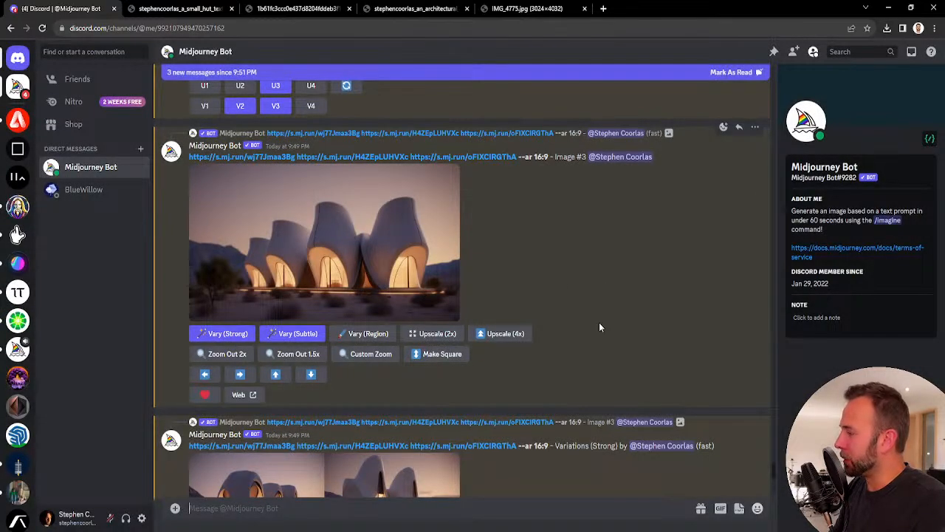
# View the strong variations grid of Image #3 enlarged, upscale its third image and generate variations of that image.
pyautogui.scroll(-4, 599, 322)
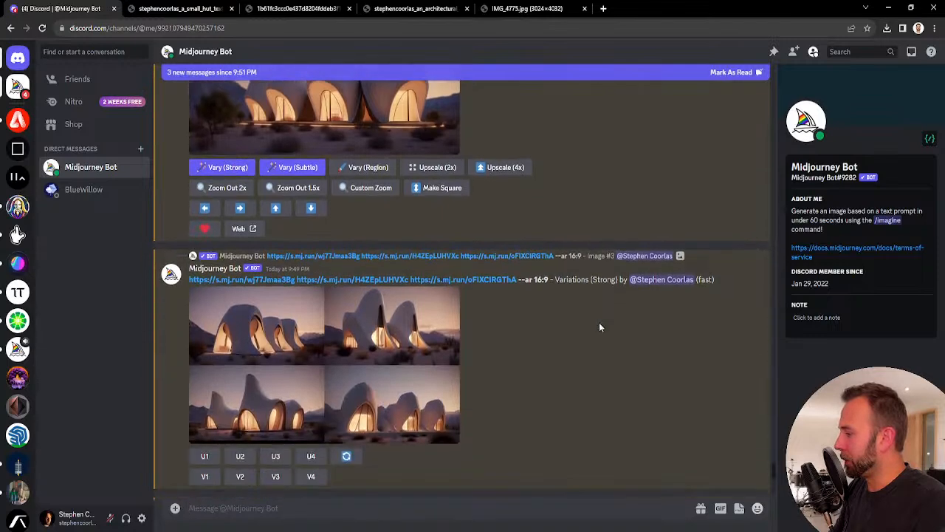
pyautogui.click(435, 267)
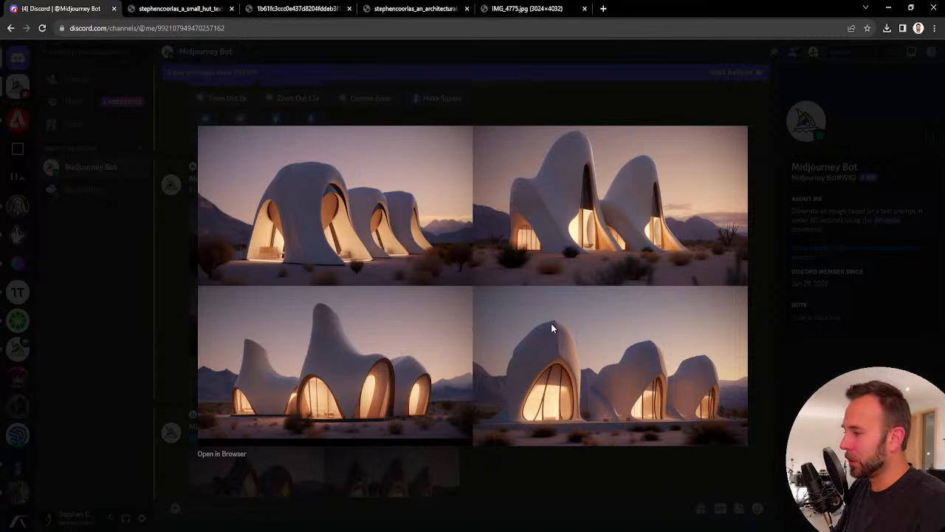
pyautogui.click(578, 96)
pyautogui.scroll(-4, 441, 357)
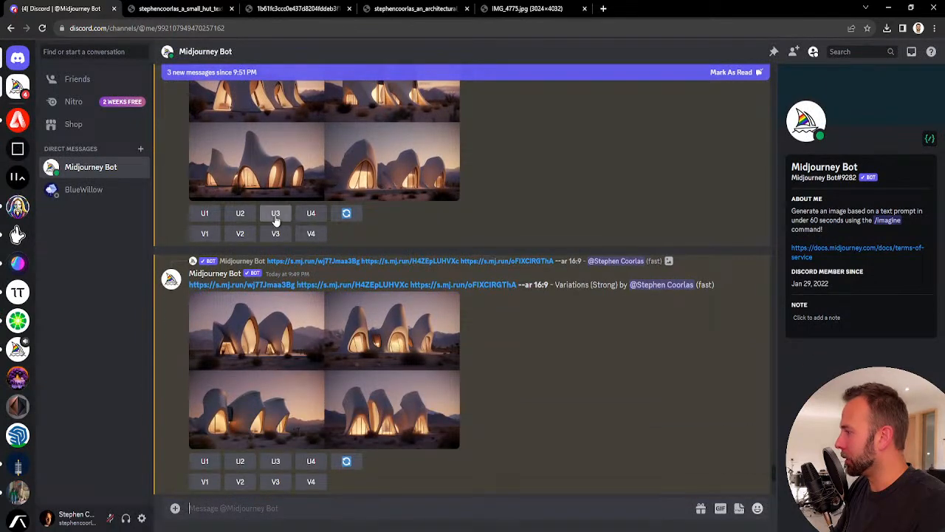
pyautogui.click(276, 214)
pyautogui.click(275, 233)
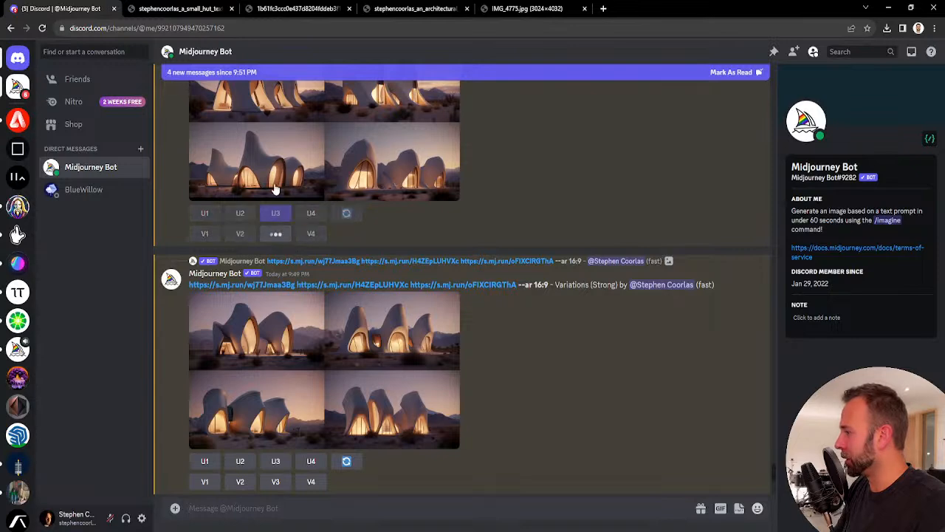
# Open the next strong variations grid at full size in the browser and examine all four desert pod designs up close.
pyautogui.click(337, 251)
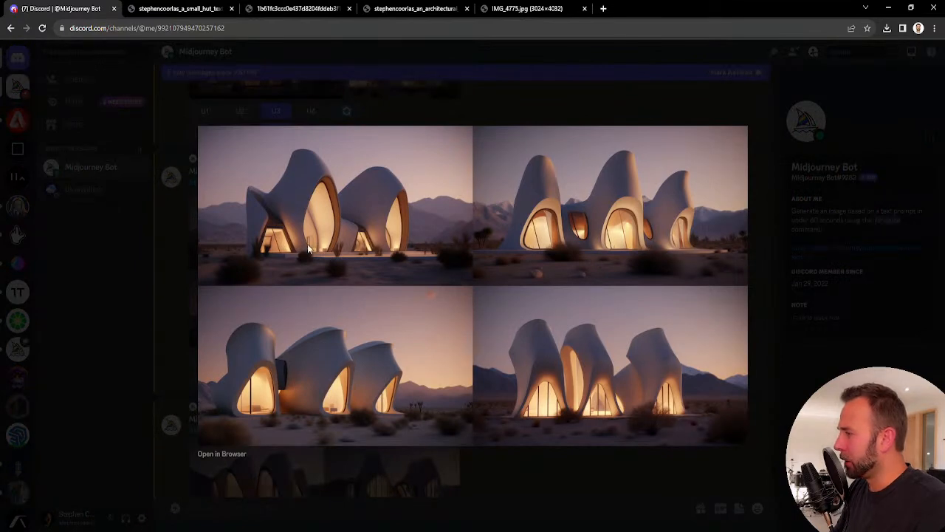
pyautogui.click(222, 453)
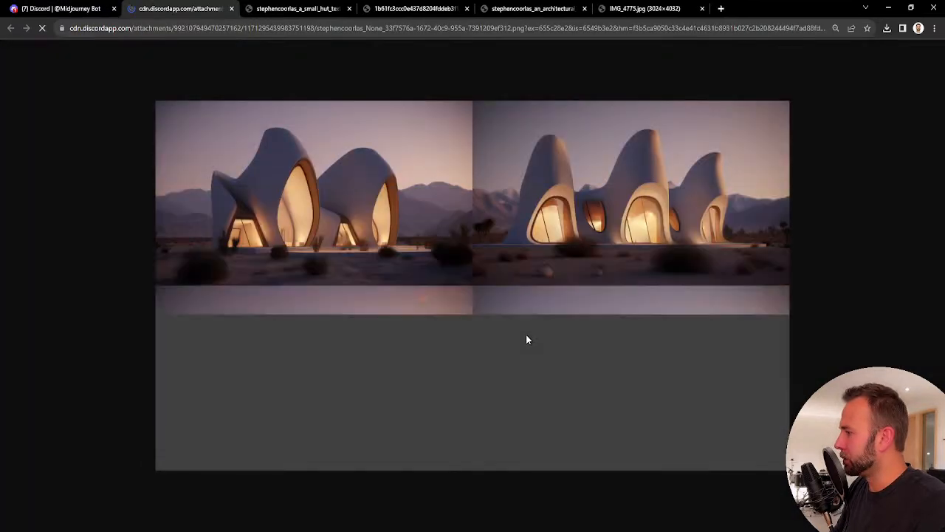
pyautogui.click(313, 221)
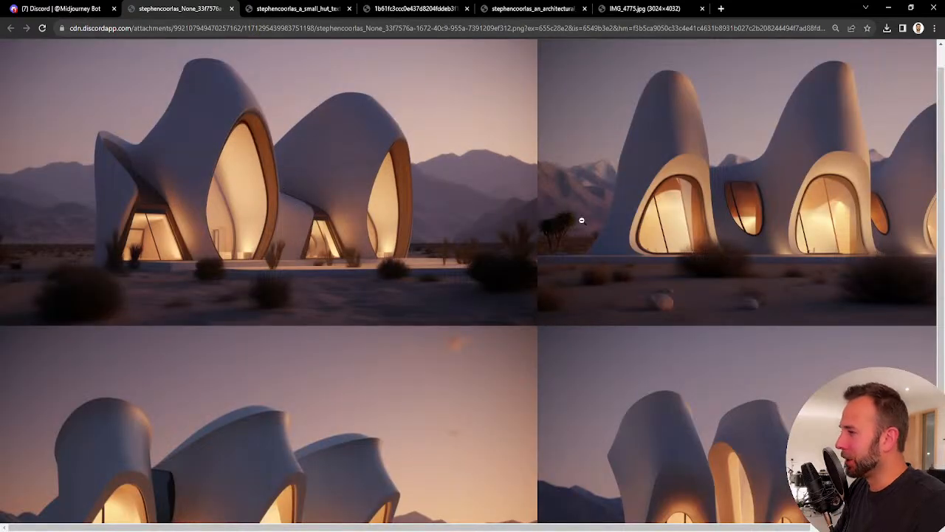
pyautogui.hscroll(3, 760, 209)
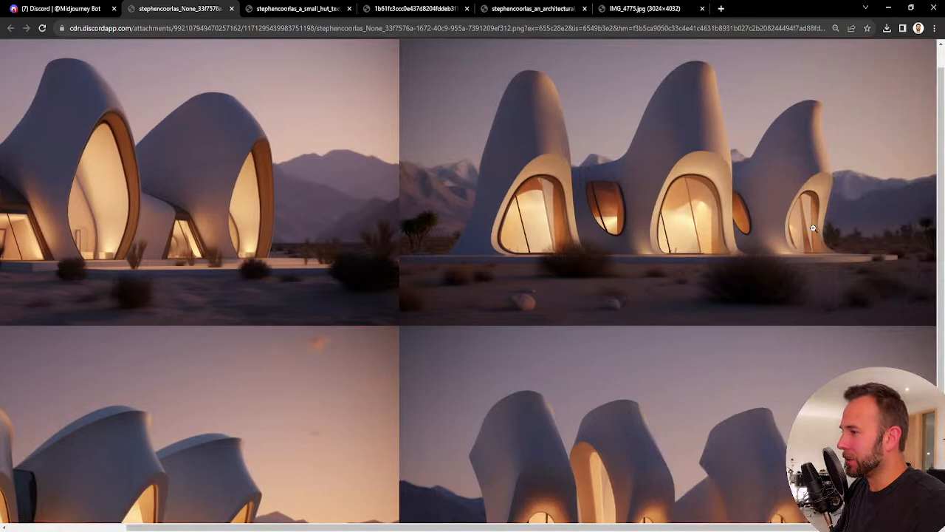
pyautogui.hscroll(-3, 792, 219)
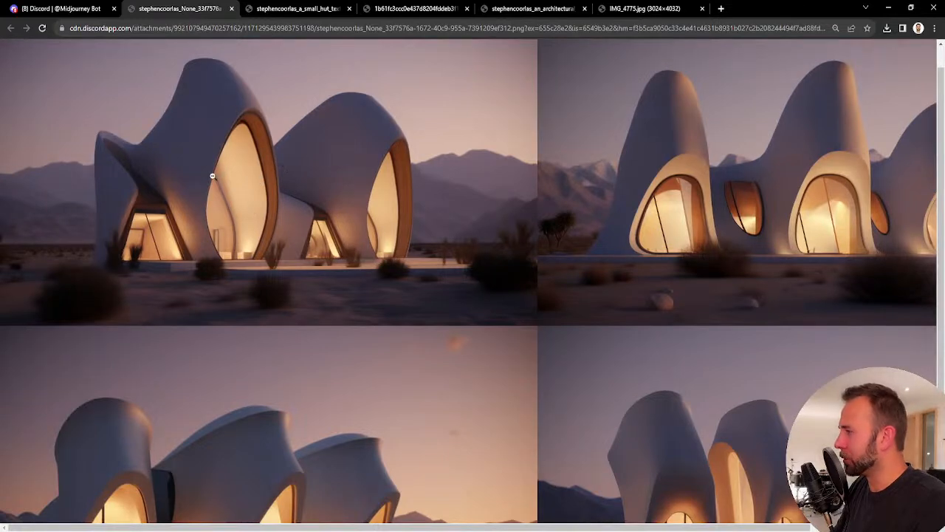
pyautogui.scroll(-2, 300, 211)
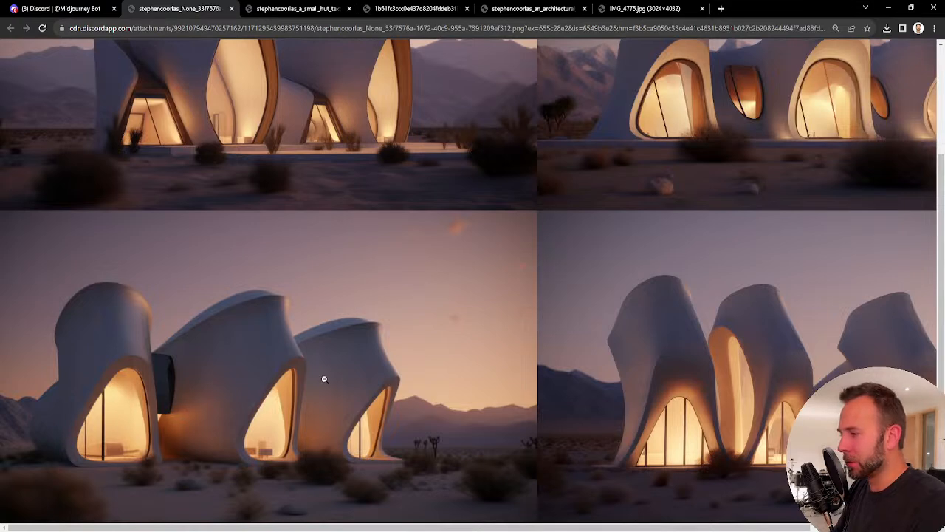
pyautogui.hscroll(3, 503, 364)
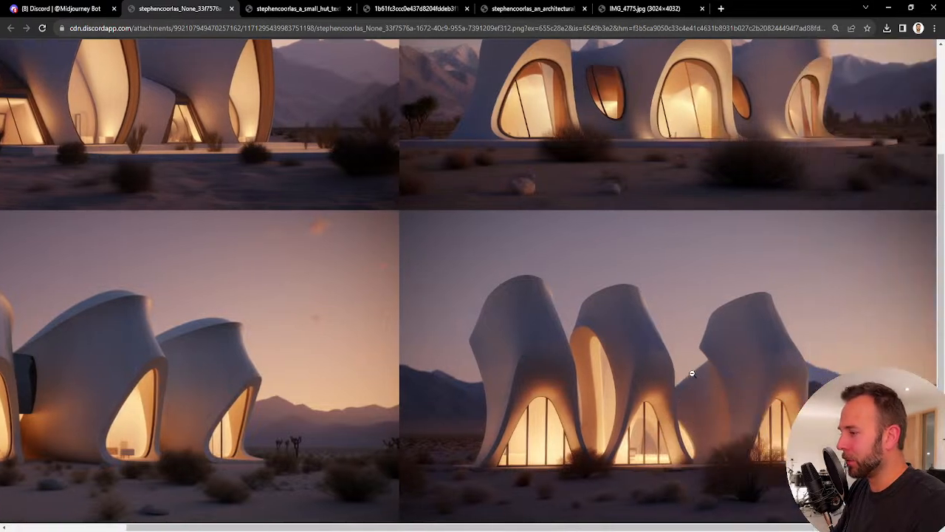
pyautogui.click(635, 352)
pyautogui.click(59, 8)
pyautogui.click(505, 111)
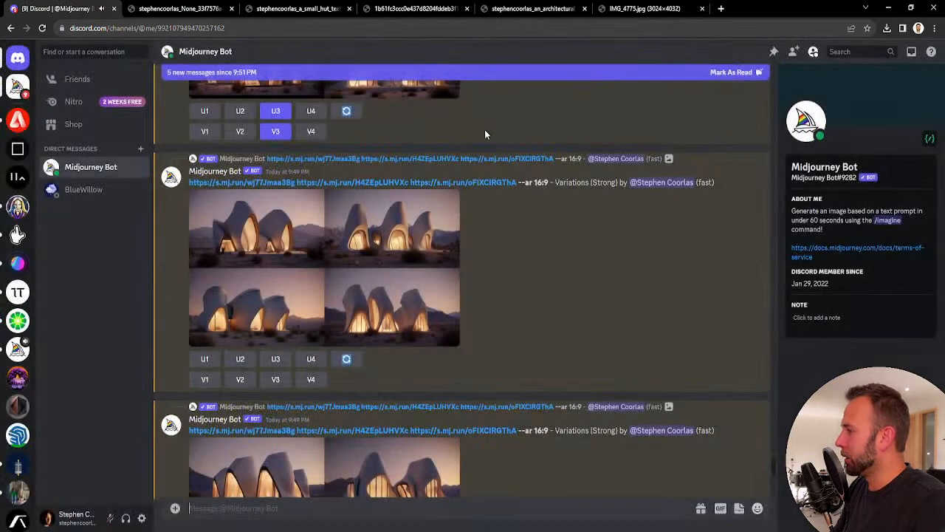
# Upscale image 1 of the examined strong variations grid and generate variations of images 1, 2 and 3.
pyautogui.click(206, 360)
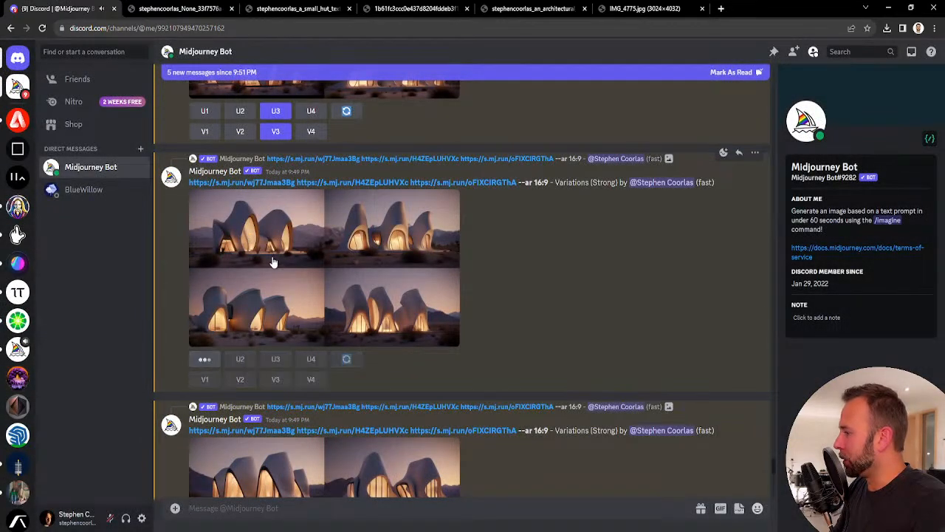
pyautogui.click(205, 379)
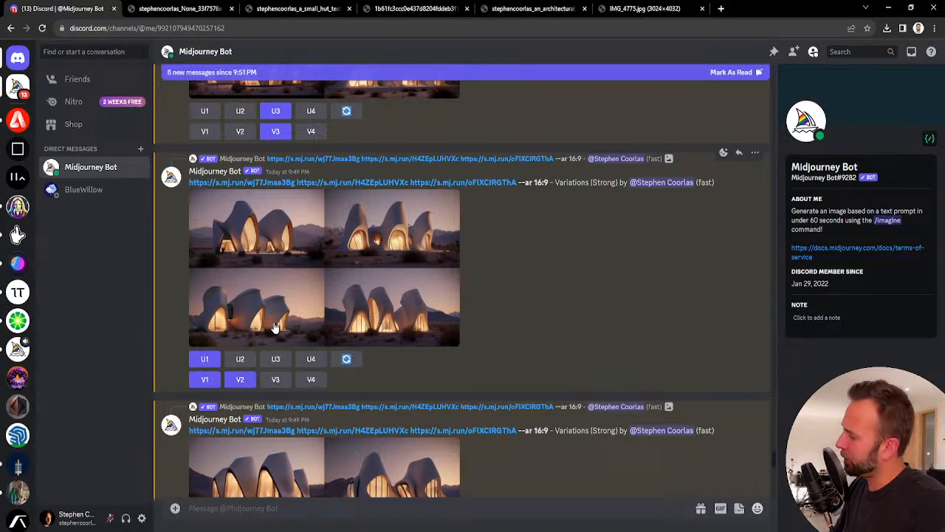
pyautogui.click(277, 379)
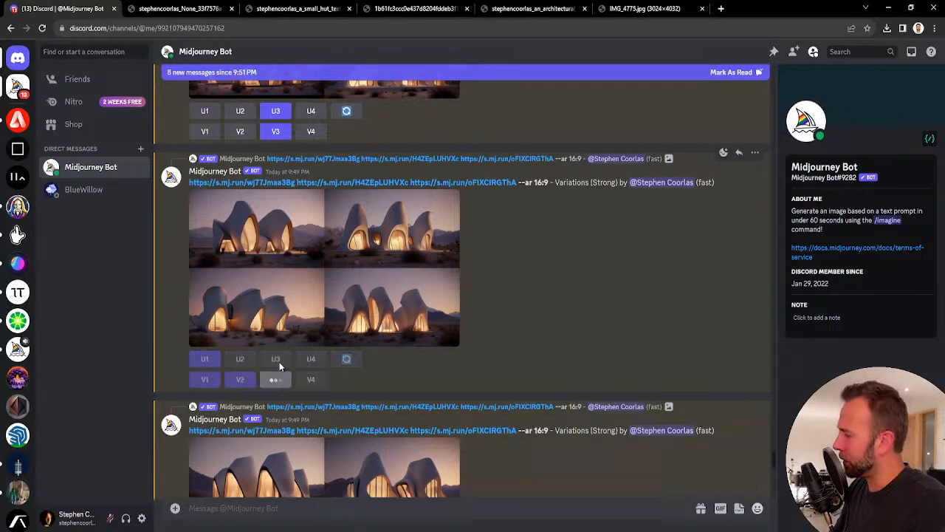
# View the last strong variations grid before the hut prompt enlarged, upscale its first image and generate variations of it.
pyautogui.scroll(-3, 521, 288)
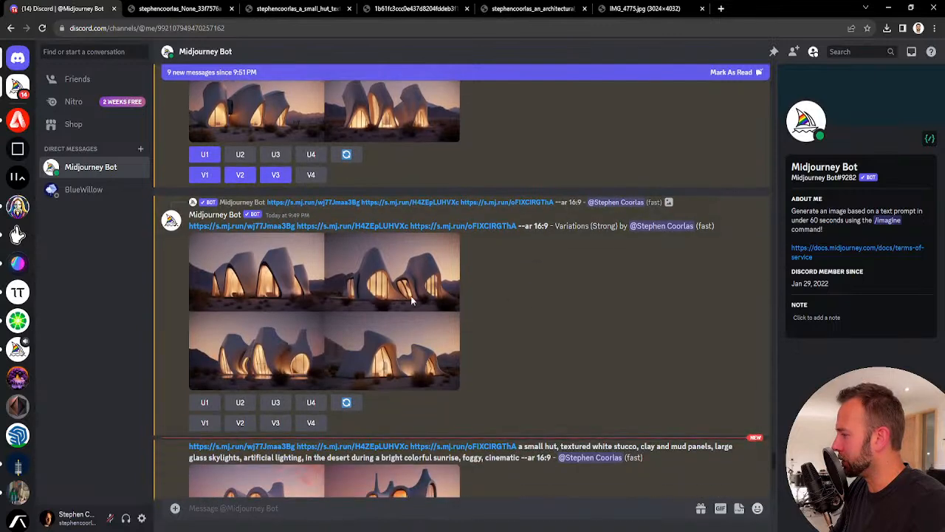
pyautogui.click(345, 295)
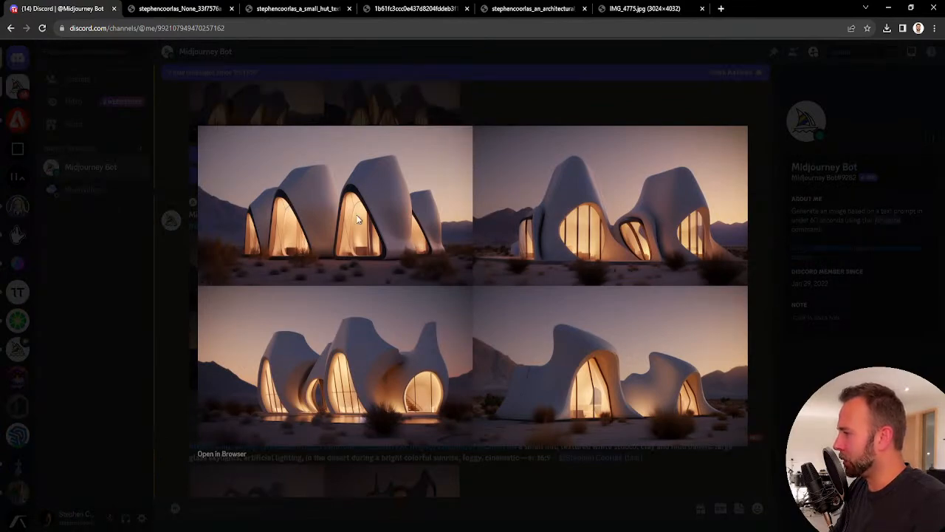
pyautogui.click(528, 87)
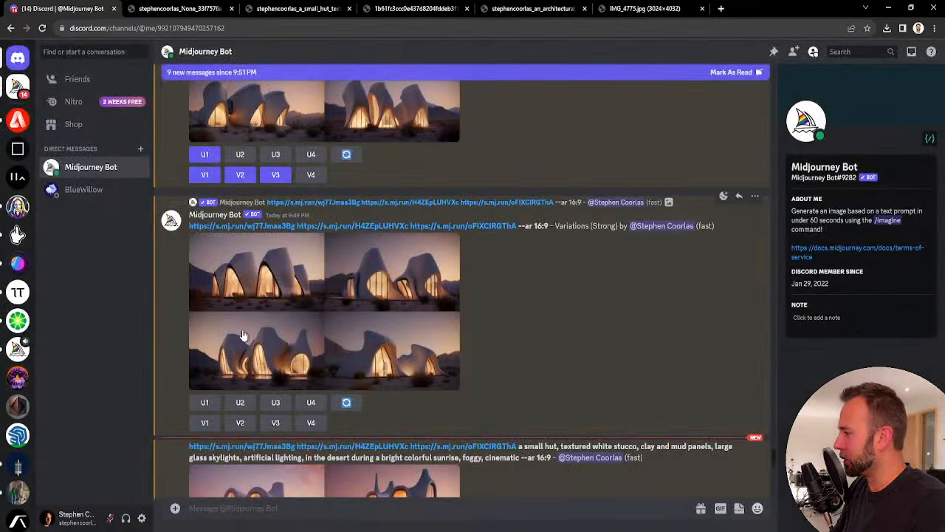
pyautogui.click(205, 404)
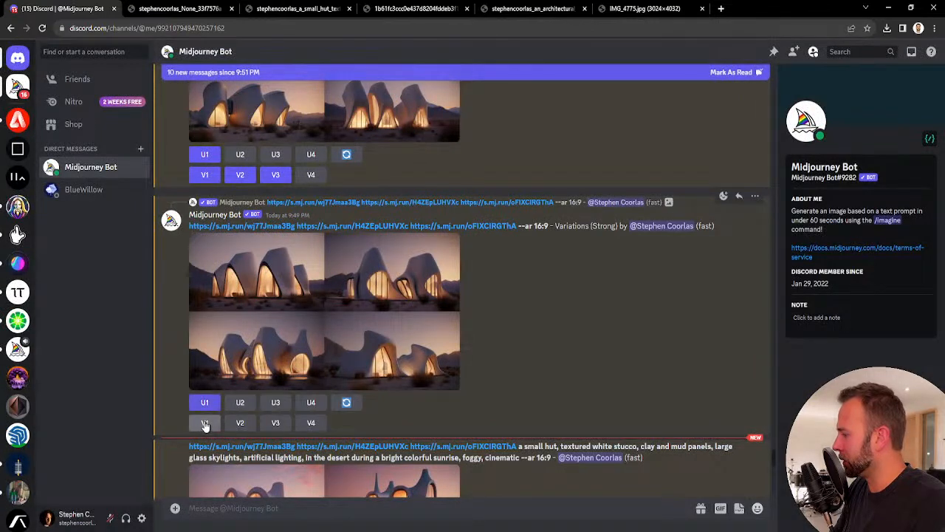
pyautogui.click(205, 426)
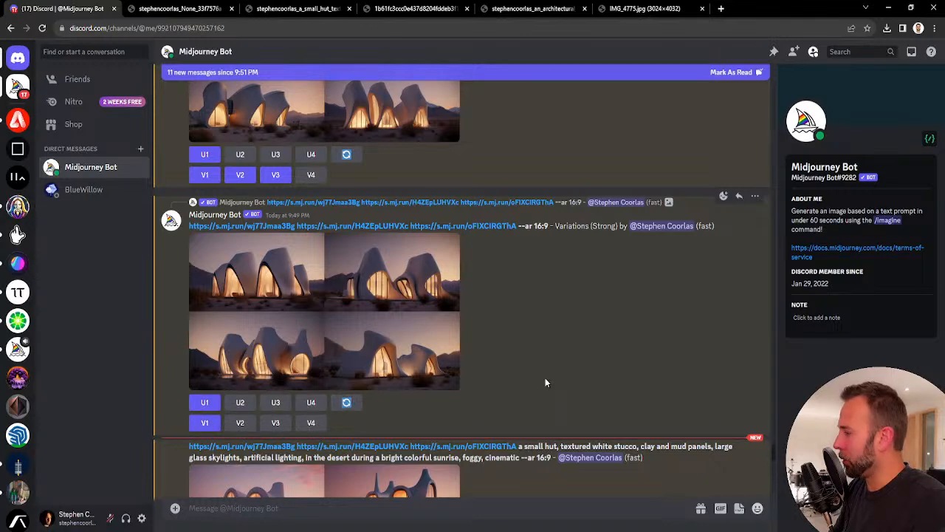
# Examine the grid from the three references plus the small hut description enlarged, and rerun that prompt for a new set.
pyautogui.scroll(-3, 545, 365)
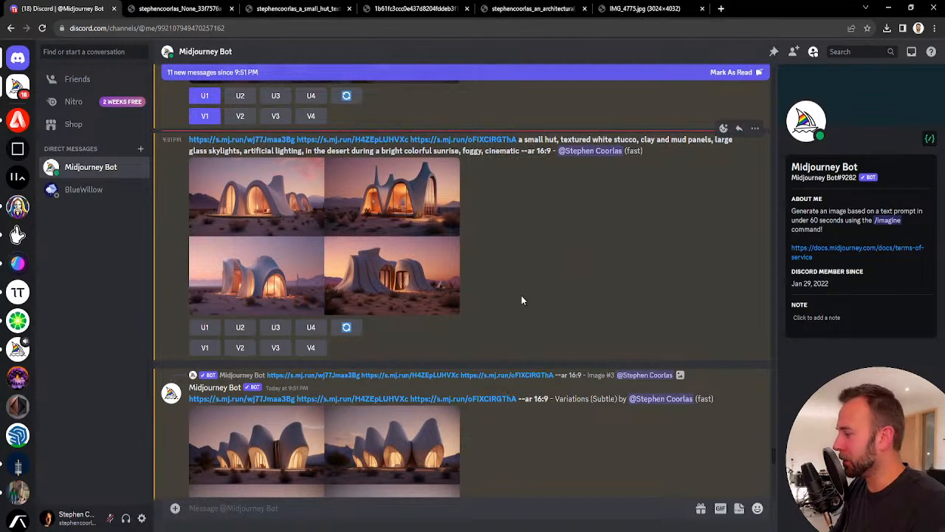
pyautogui.scroll(-1, 533, 271)
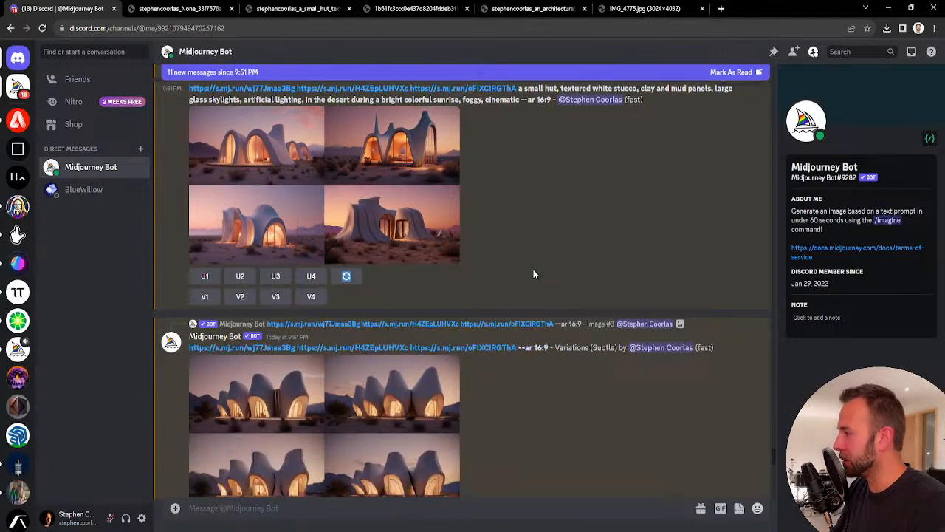
pyautogui.scroll(1, 357, 223)
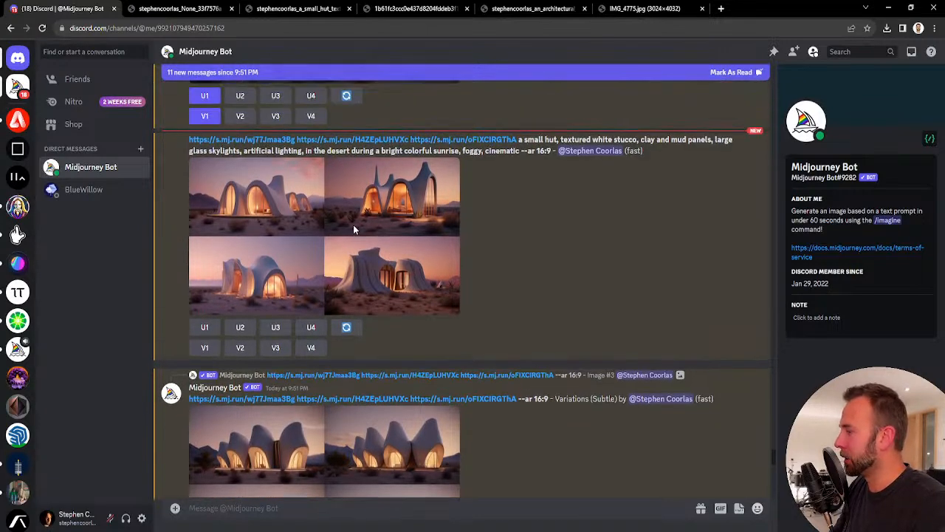
pyautogui.click(413, 250)
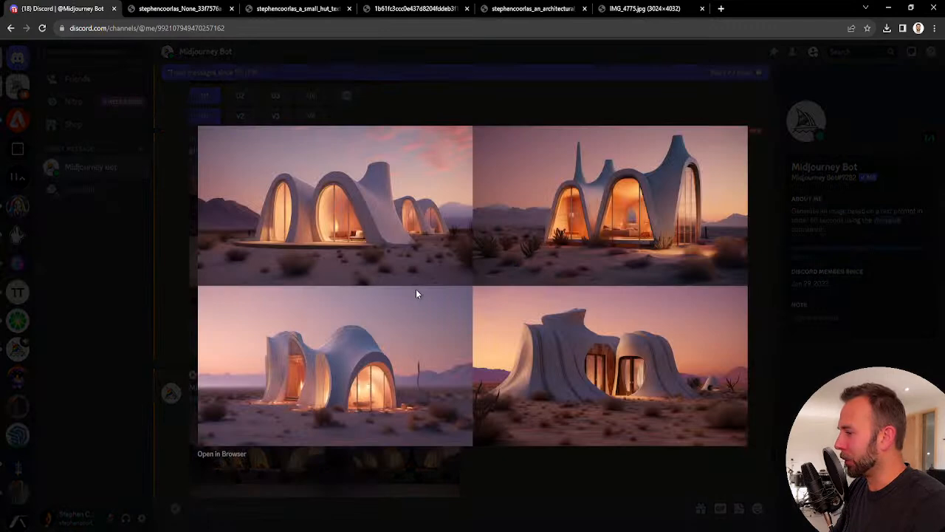
pyautogui.click(552, 99)
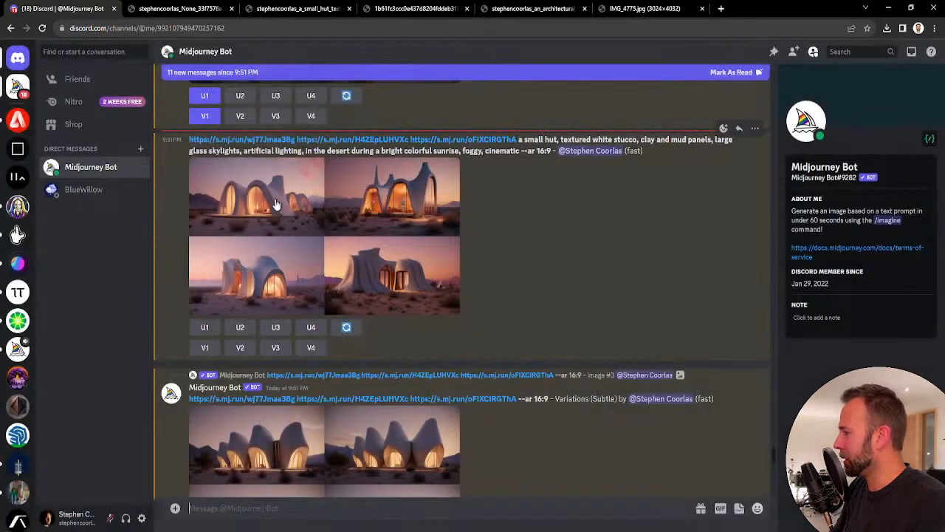
pyautogui.click(327, 245)
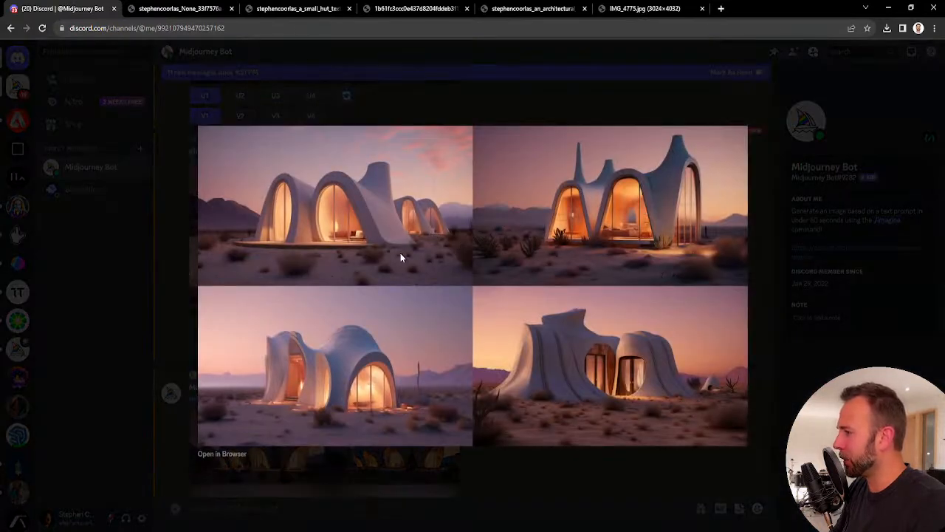
pyautogui.click(525, 96)
pyautogui.click(347, 328)
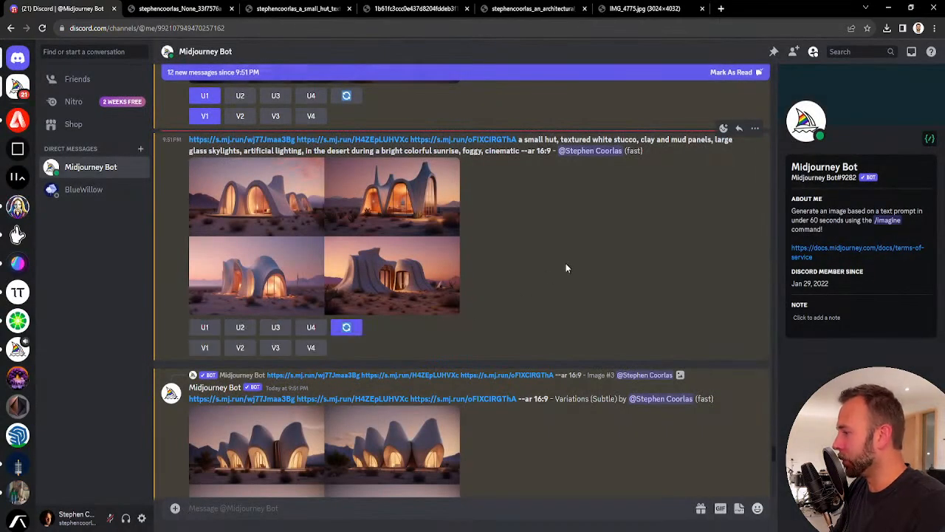
# View the subtle variations grid of Image #3 enlarged and compare it with the strong variations and reference images open in the browser.
pyautogui.scroll(-2, 566, 263)
pyautogui.scroll(-3, 579, 264)
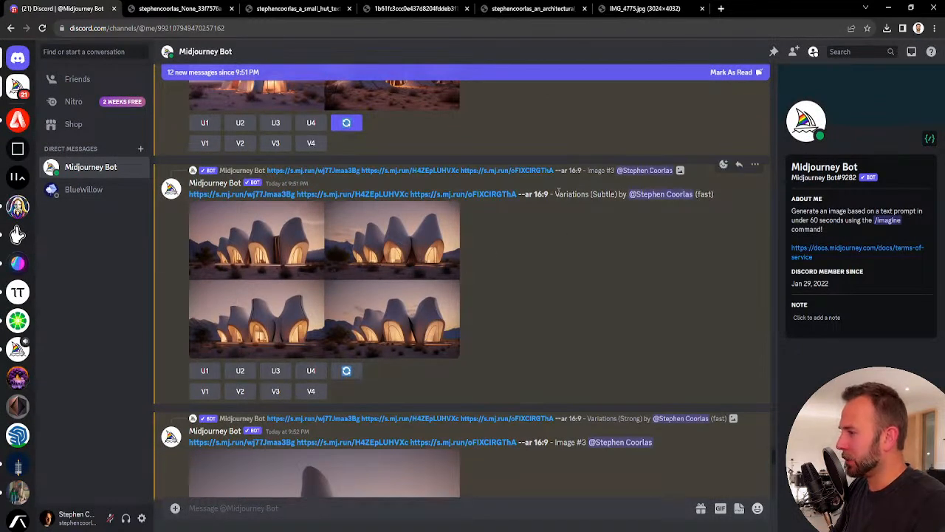
pyautogui.moveTo(557, 195); pyautogui.dragTo(619, 194)
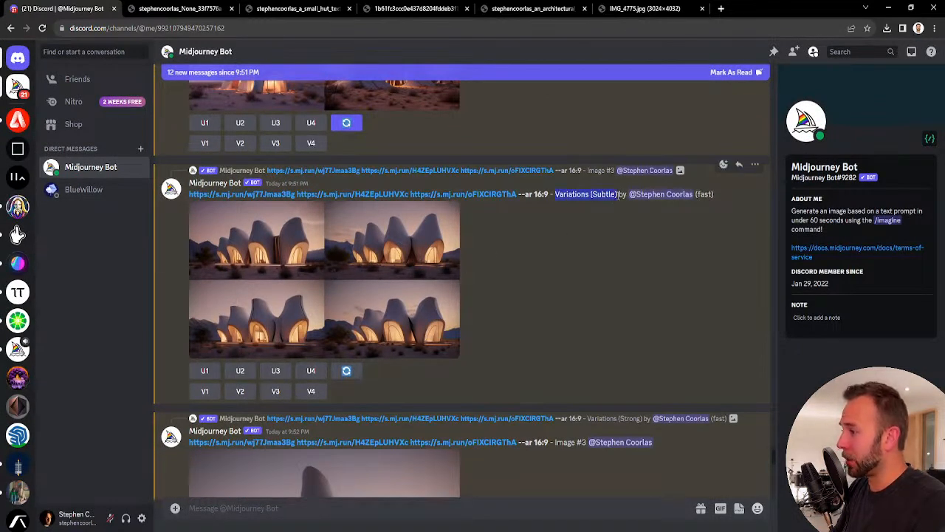
pyautogui.click(332, 288)
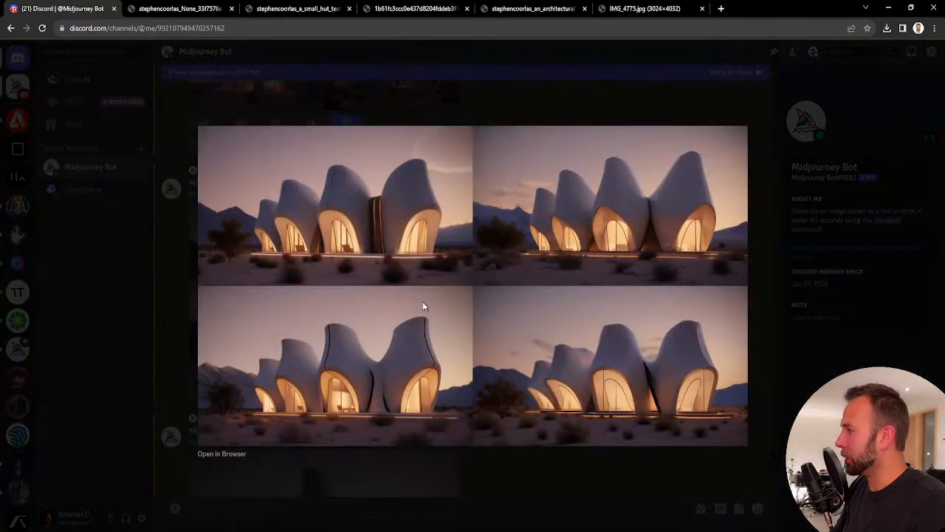
pyautogui.click(177, 7)
pyautogui.click(294, 9)
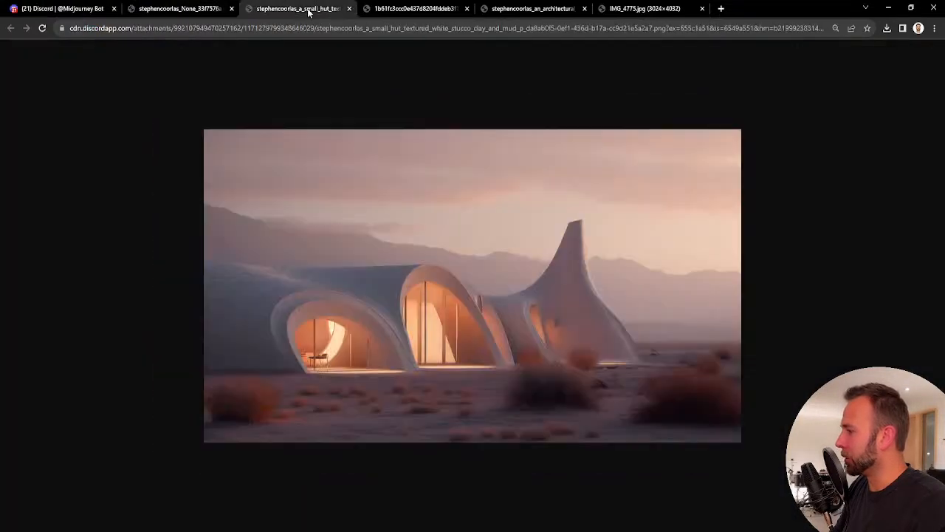
pyautogui.click(403, 9)
pyautogui.click(92, 9)
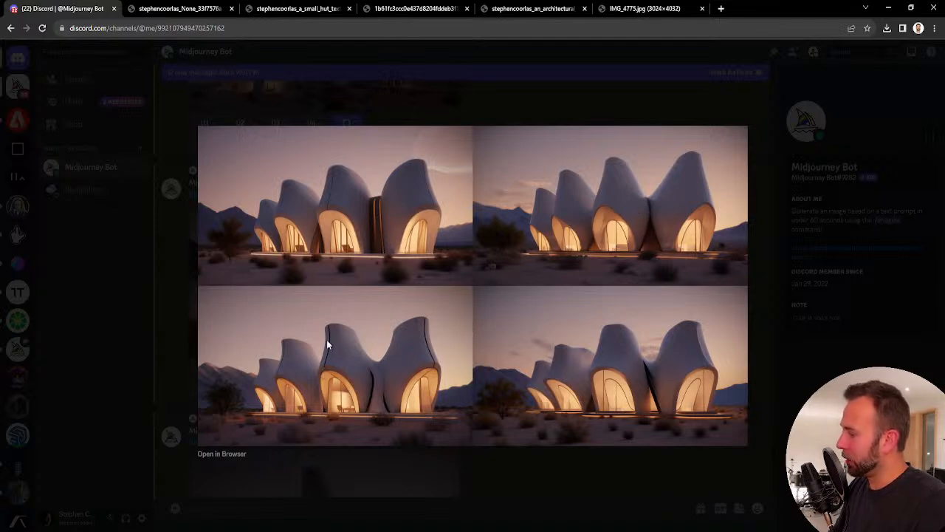
# Open the subtle variations grid at full size in the browser and examine the pods' seams and connections in the four images.
pyautogui.click(244, 453)
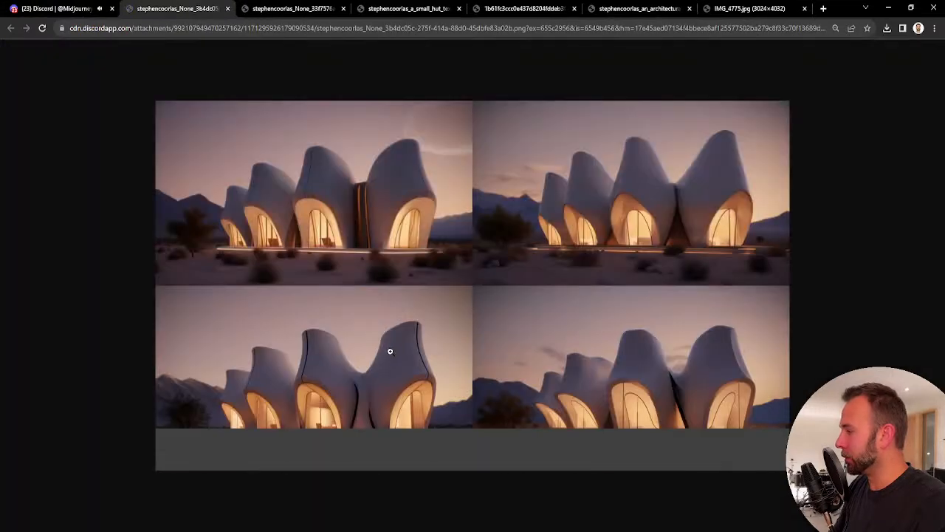
pyautogui.click(380, 374)
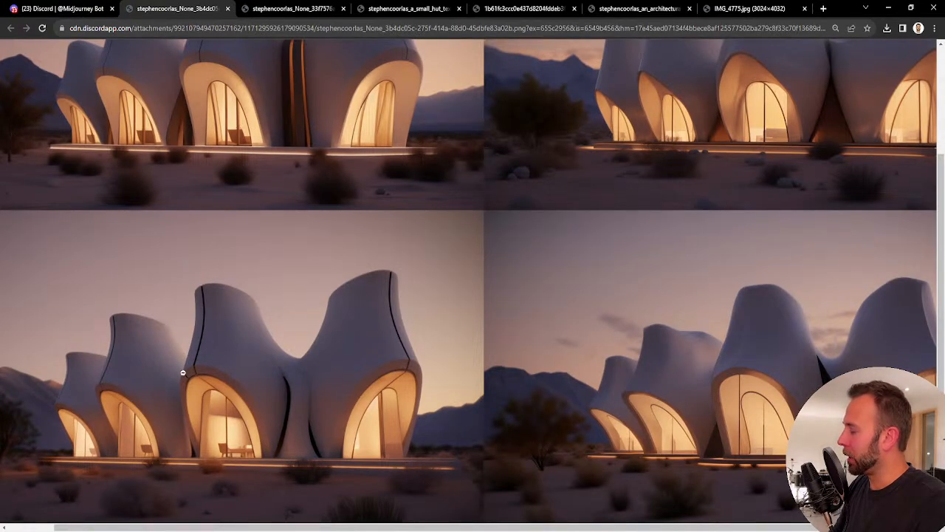
pyautogui.scroll(2, 365, 375)
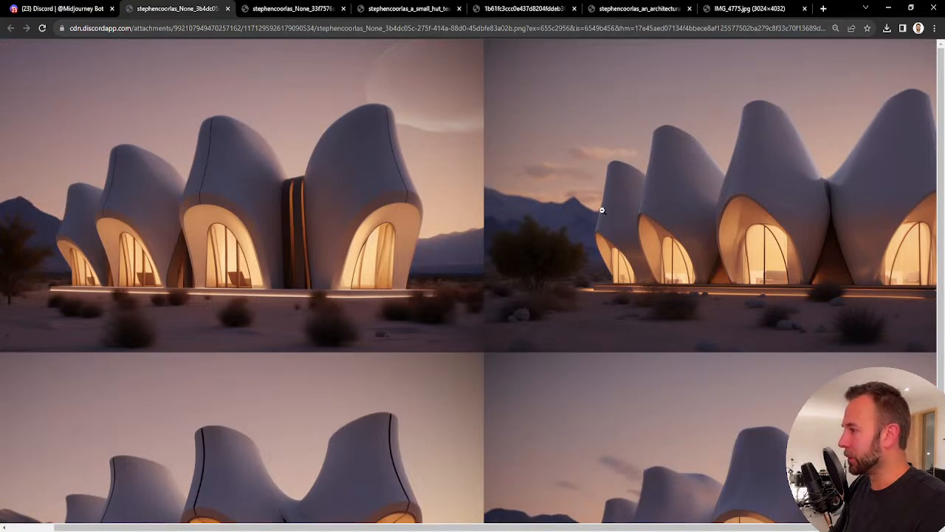
# Compare the upper and lower pairs of images in the full-size subtle variations grid, looking at how the pods join.
pyautogui.scroll(-2, 406, 220)
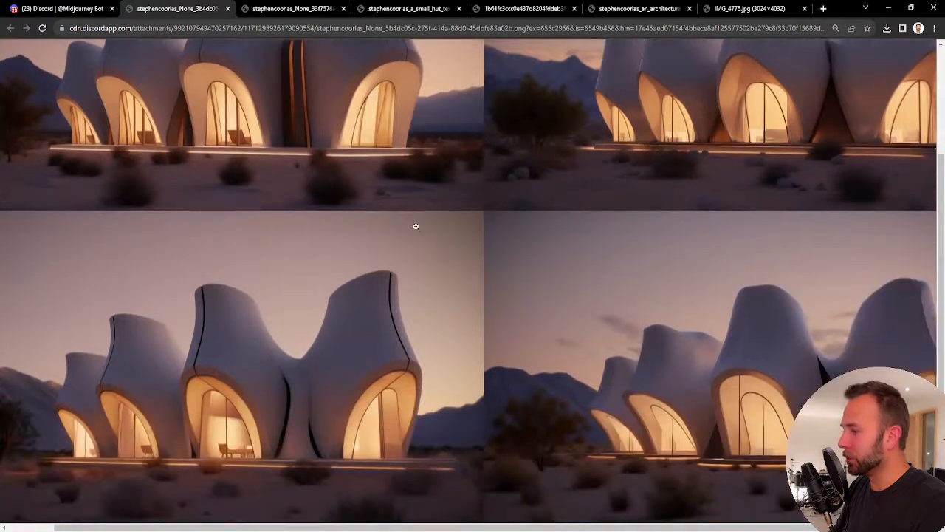
pyautogui.scroll(2, 724, 342)
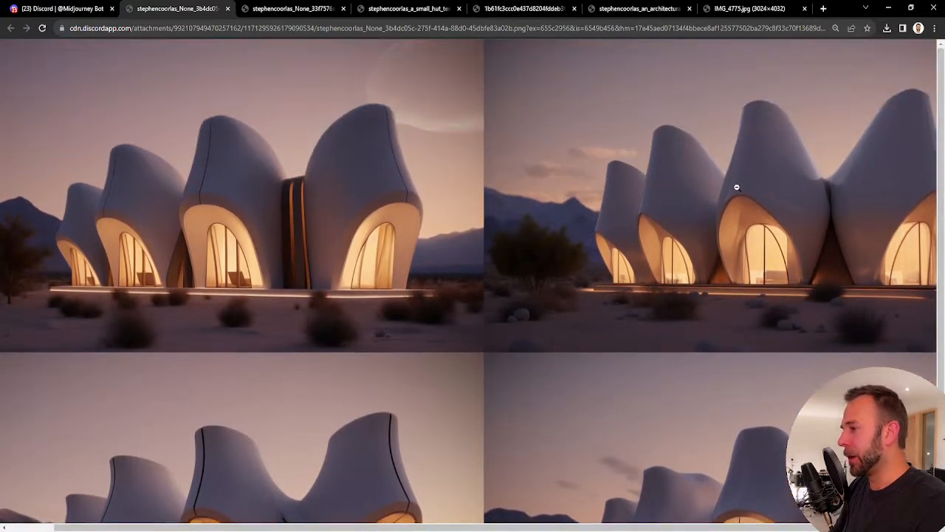
pyautogui.scroll(-2, 714, 177)
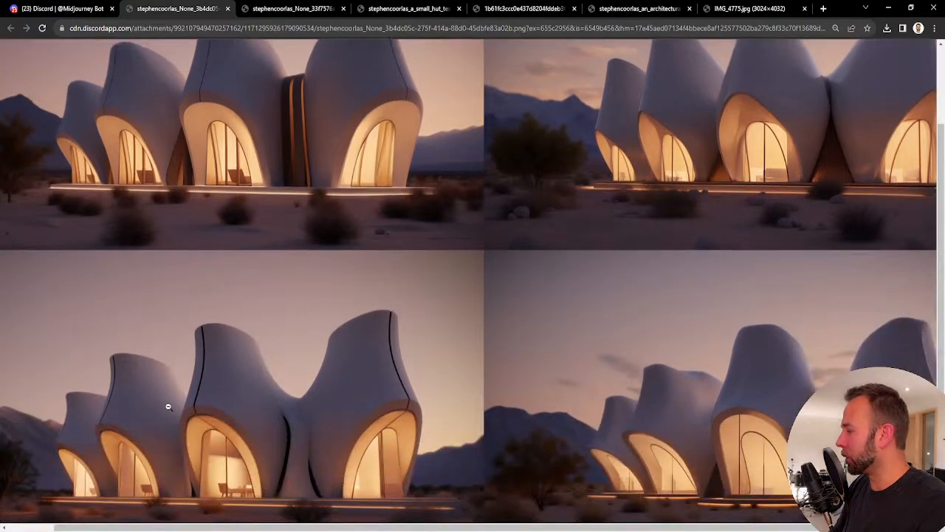
pyautogui.scroll(-1, 168, 406)
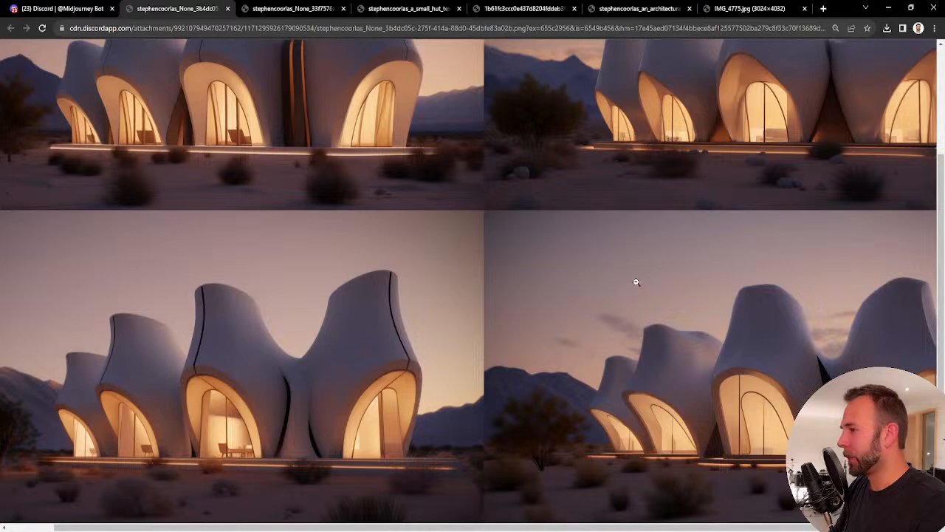
pyautogui.scroll(3, 650, 265)
pyautogui.scroll(-3, 615, 361)
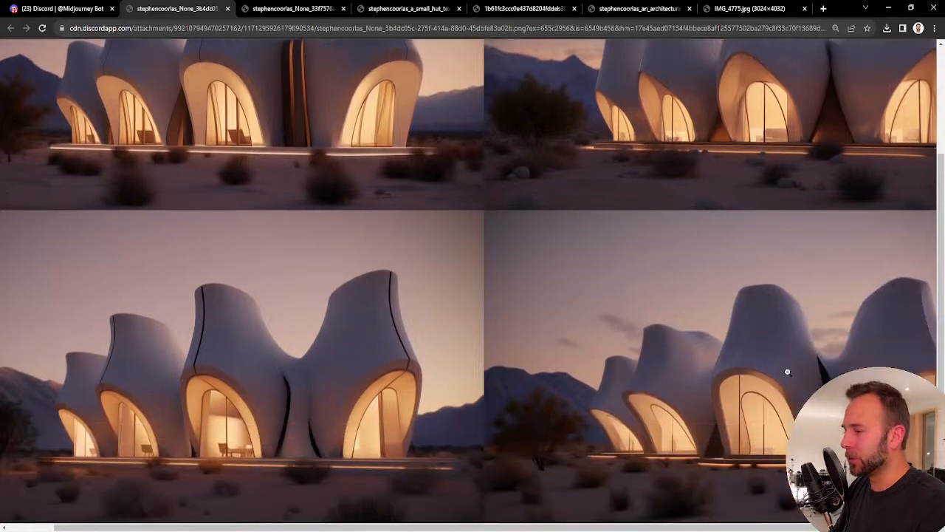
pyautogui.scroll(4, 686, 373)
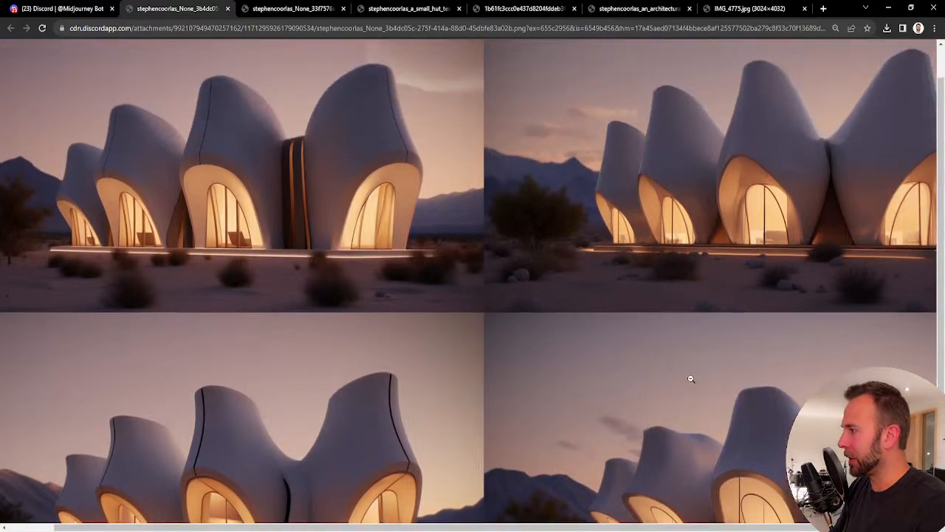
# Return to the Midjourney chat, upscale the second image of the subtle variations grid, and generate variations of its second and third images.
pyautogui.click(87, 9)
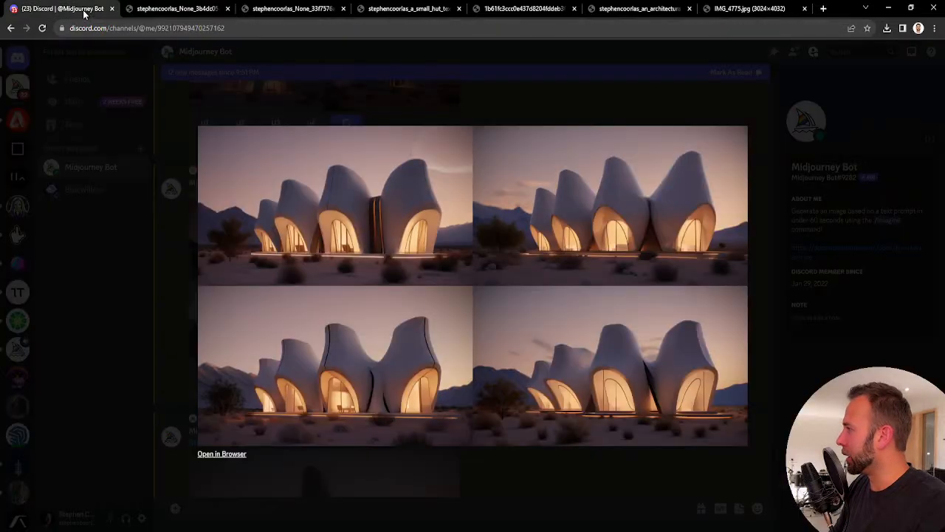
pyautogui.click(473, 106)
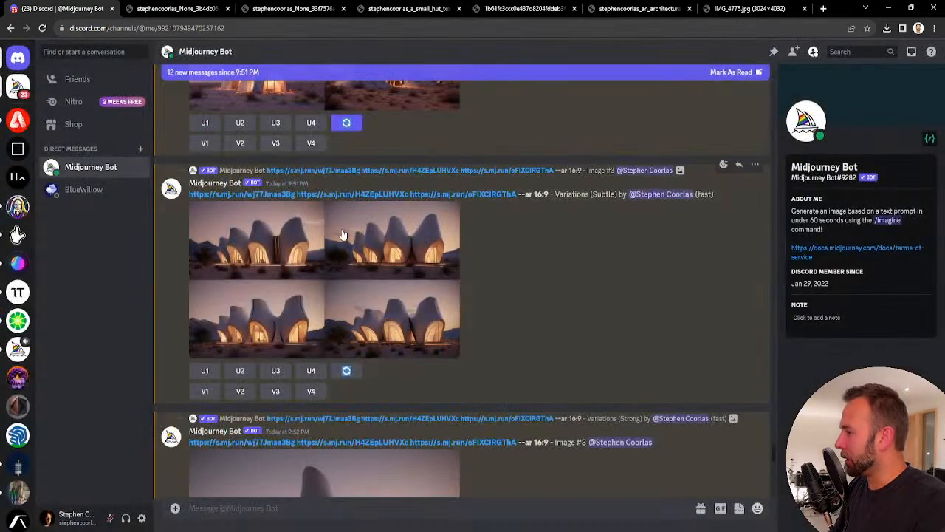
pyautogui.scroll(-1, 489, 253)
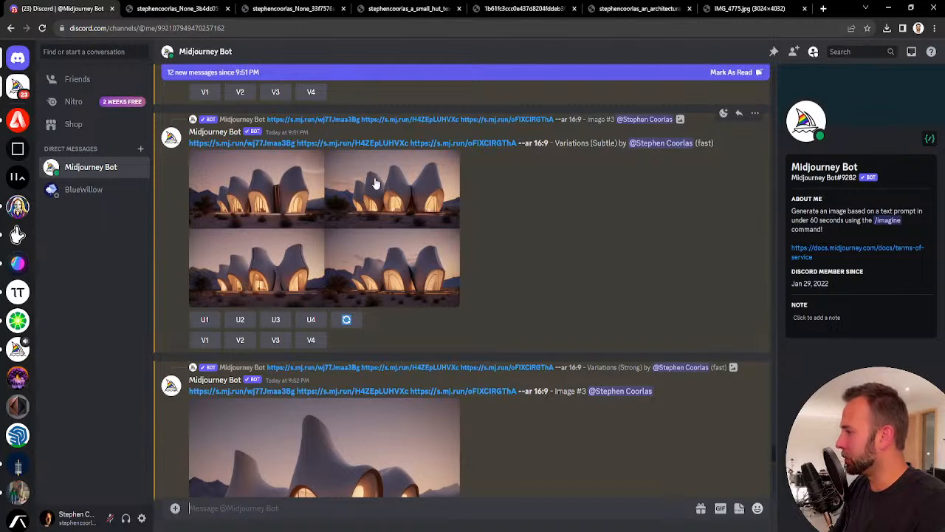
pyautogui.click(239, 320)
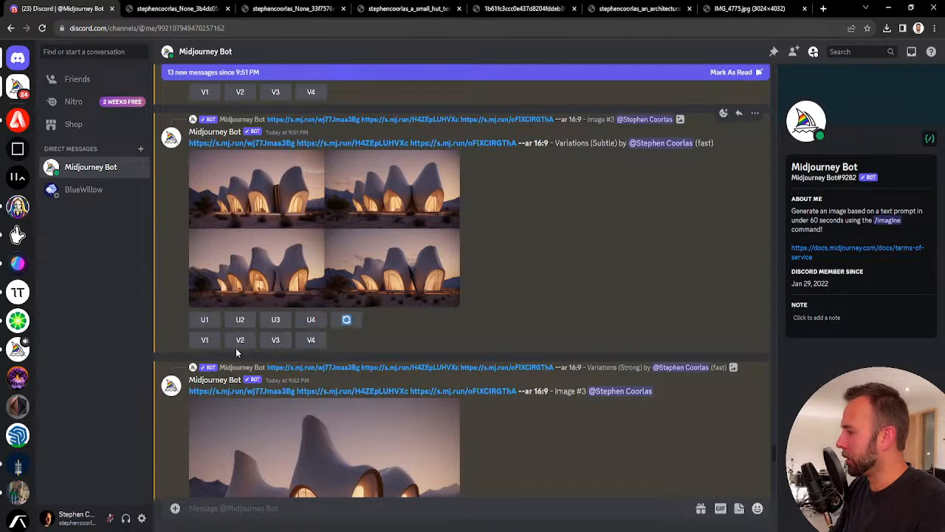
pyautogui.click(241, 341)
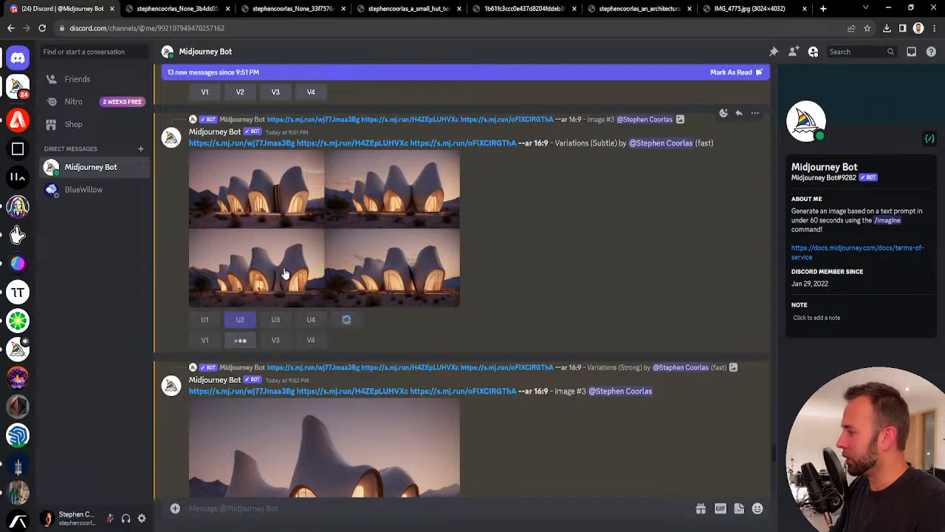
pyautogui.click(275, 340)
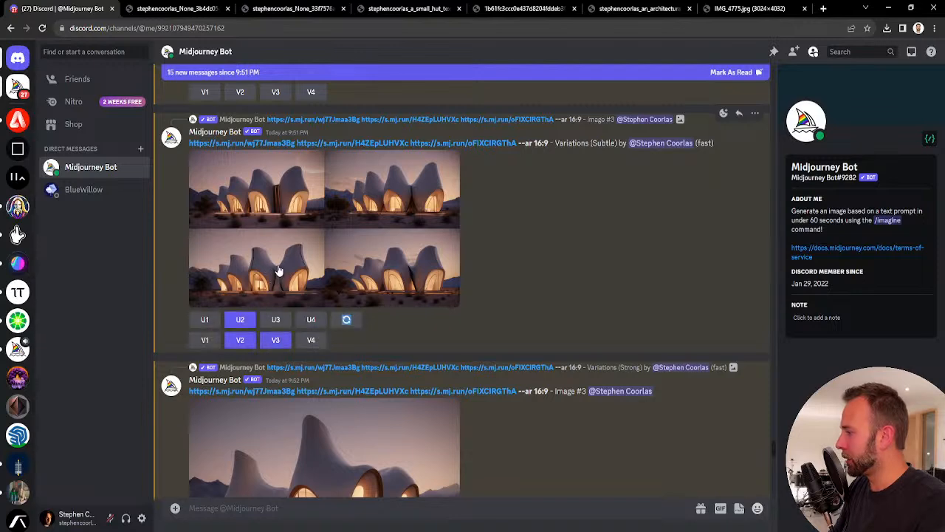
# Open the upscaled Image #3 from the strong variations in the browser and examine its shell and arched openings, both enlarged and whole.
pyautogui.scroll(-4, 556, 229)
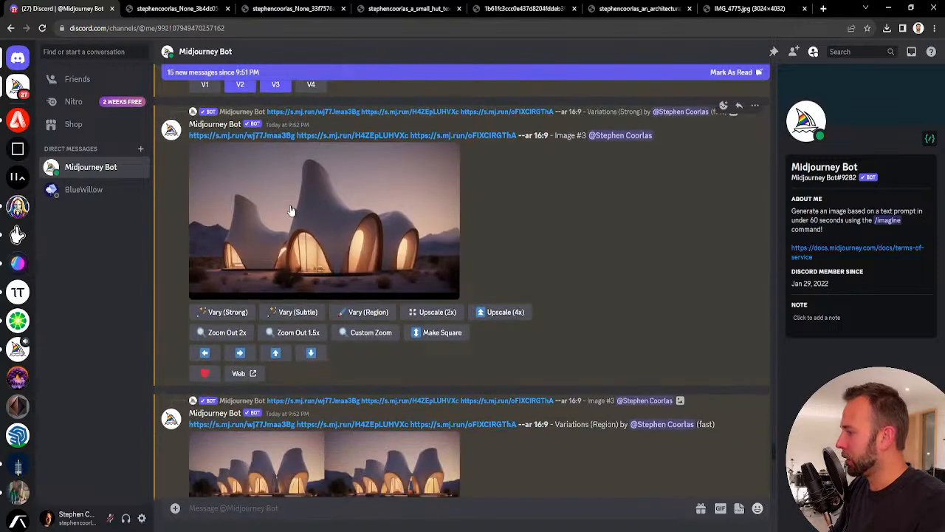
pyautogui.click(291, 211)
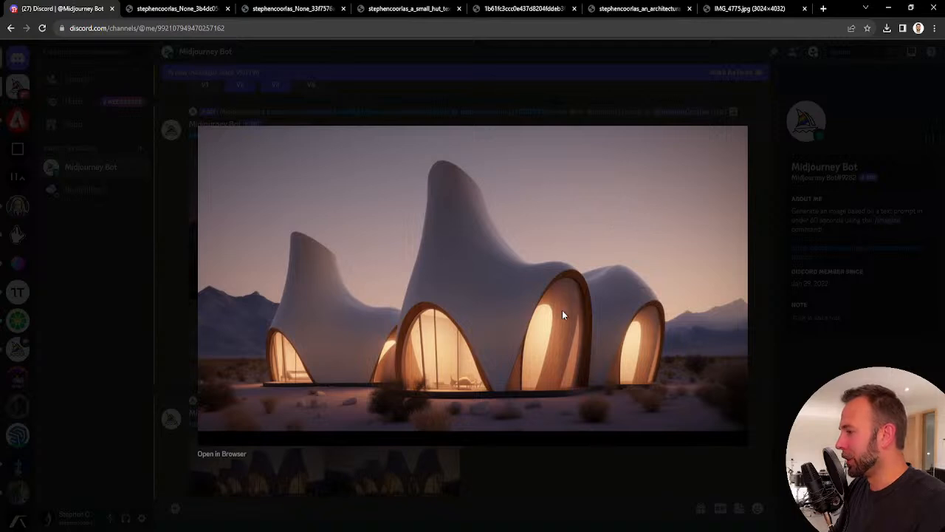
pyautogui.click(214, 454)
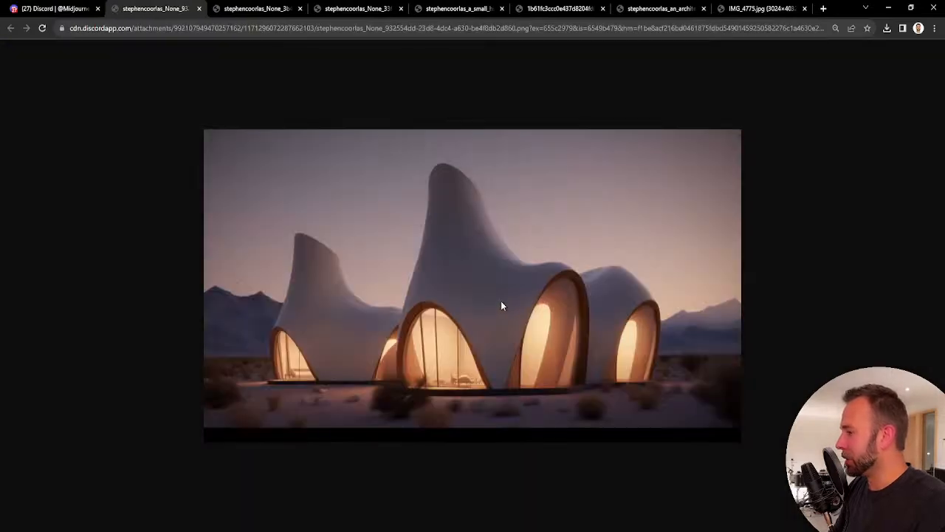
pyautogui.click(34, 11)
pyautogui.click(224, 454)
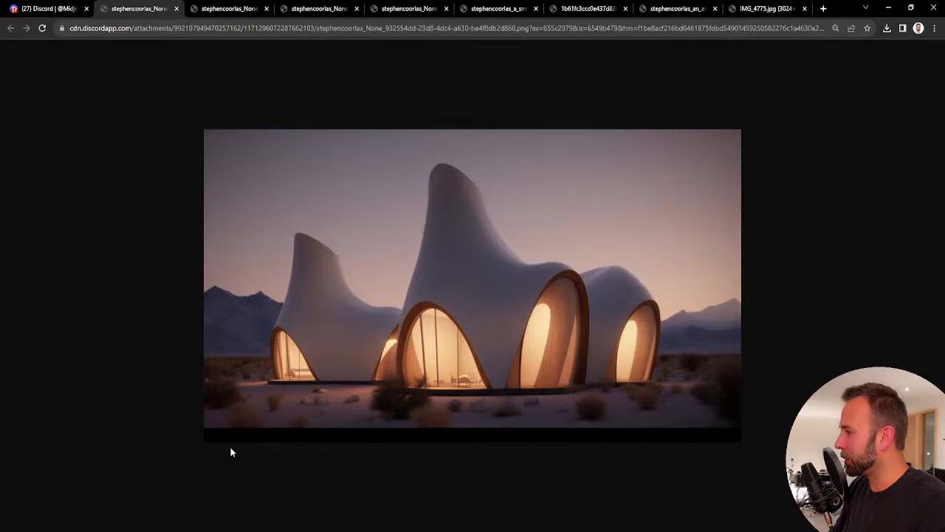
pyautogui.click(59, 10)
pyautogui.click(485, 92)
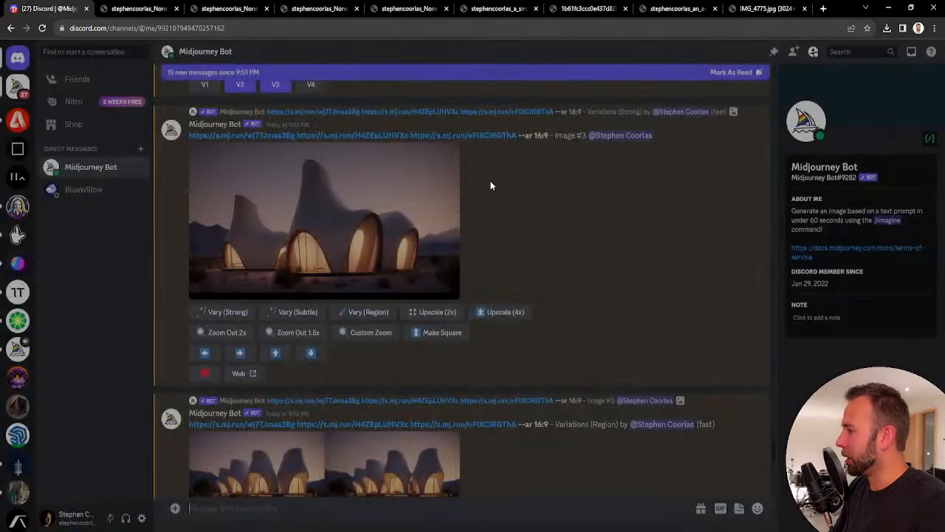
pyautogui.click(322, 190)
pyautogui.click(221, 454)
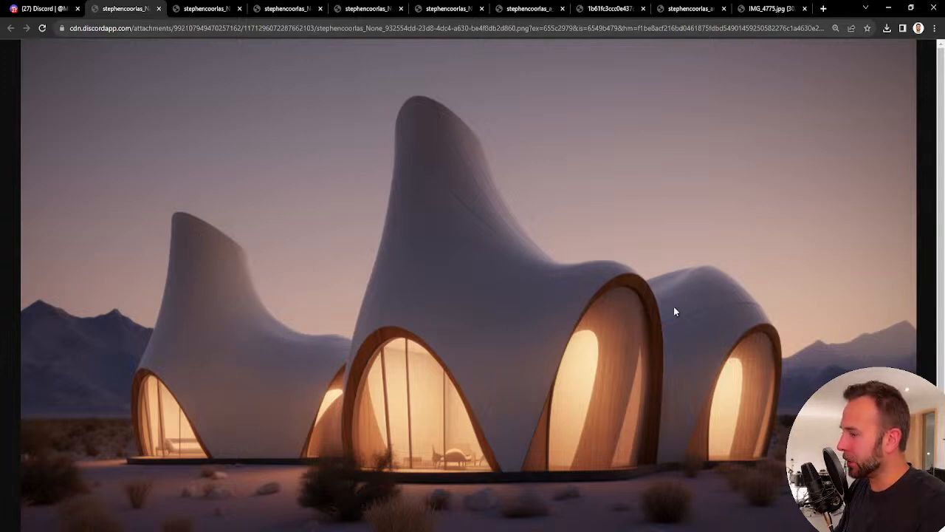
pyautogui.hotkey('ctrl', '-')
pyautogui.hotkey('ctrl', '-')
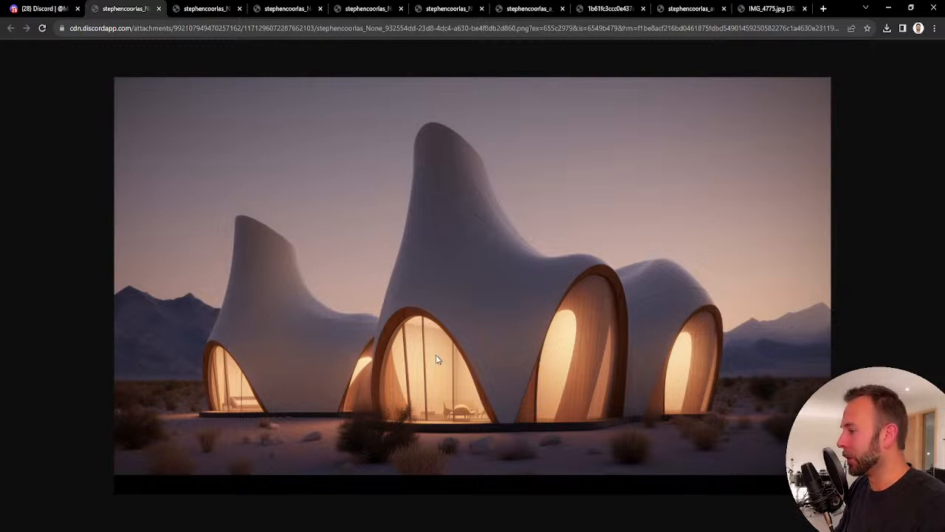
pyautogui.click(43, 13)
pyautogui.click(493, 95)
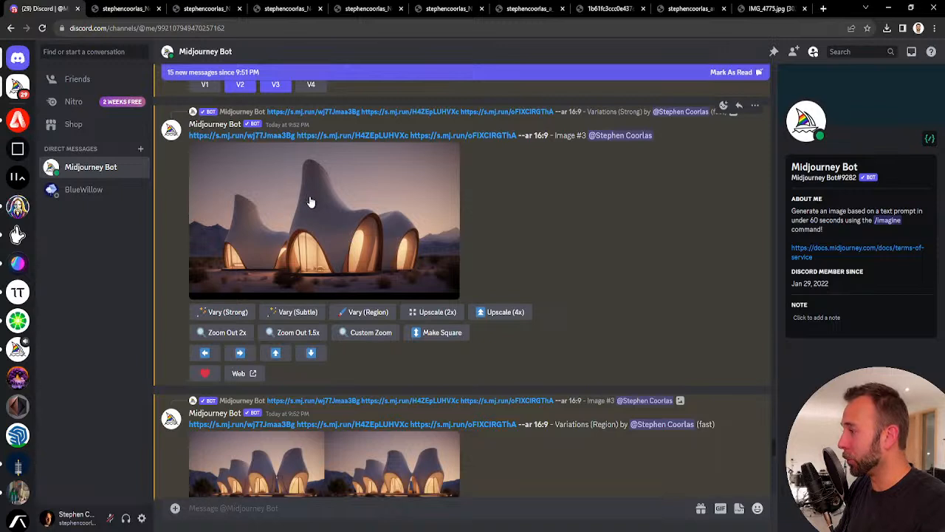
# View the Variations (Region) grid of Image #3 enlarged and examine the regenerated connections between the pods.
pyautogui.scroll(-2, 611, 286)
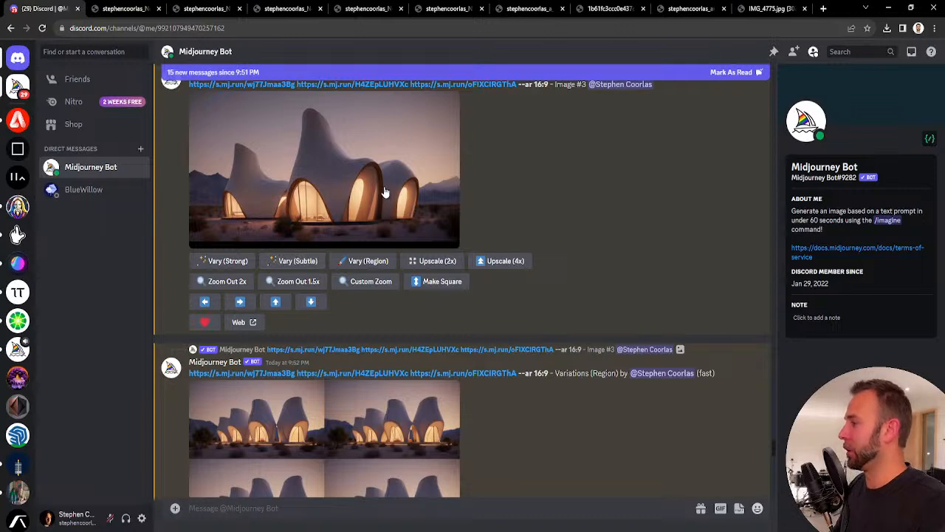
pyautogui.scroll(-2, 544, 302)
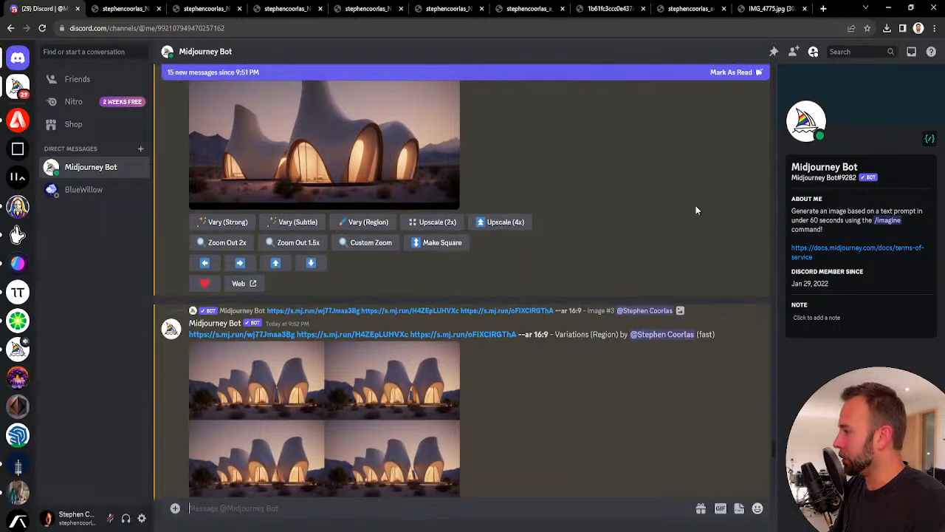
pyautogui.scroll(-5, 579, 208)
pyautogui.click(325, 260)
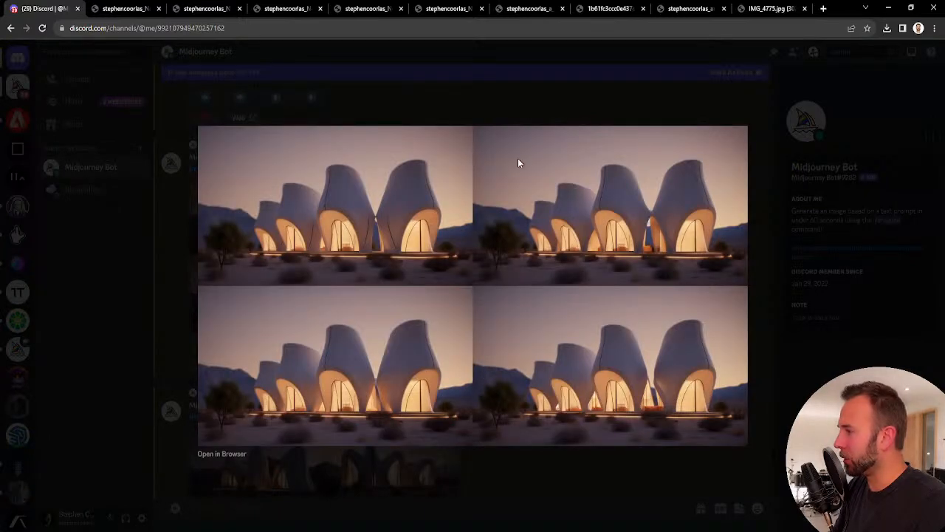
pyautogui.click(522, 110)
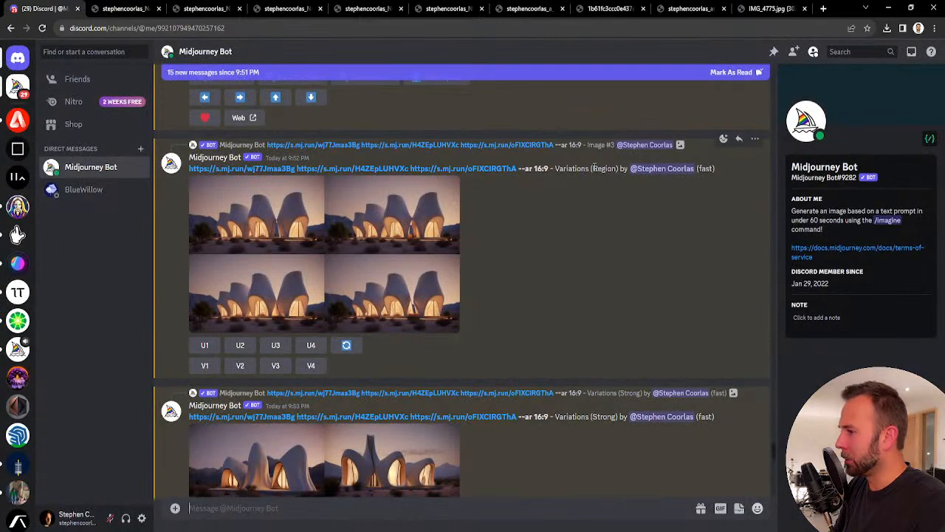
pyautogui.click(340, 252)
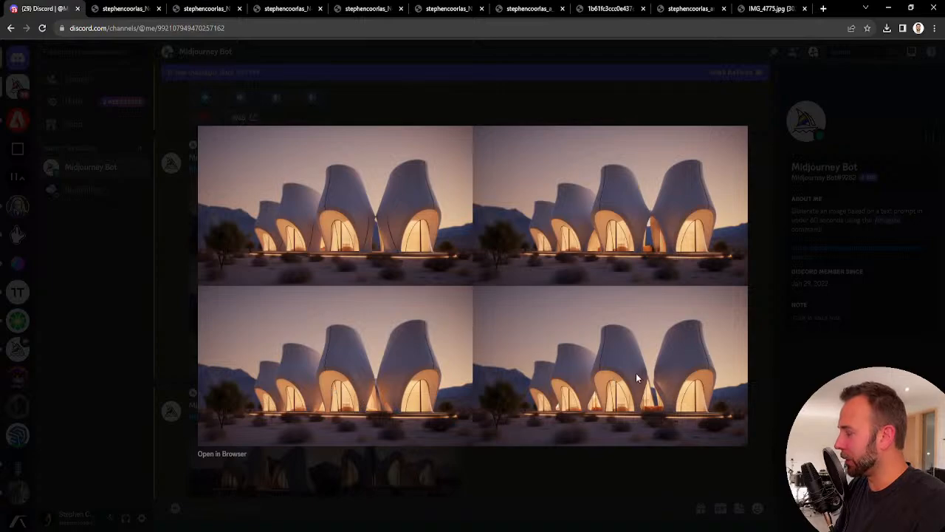
pyautogui.click(639, 95)
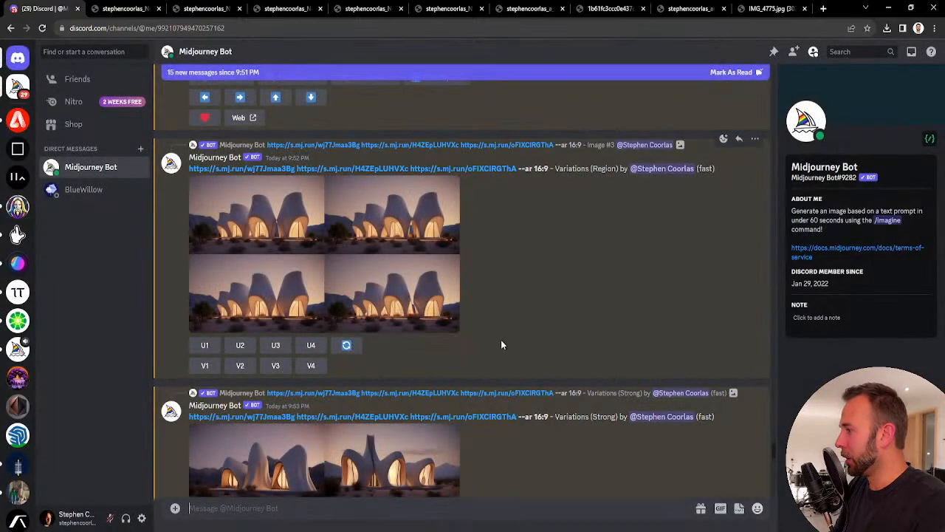
# View the subtle variations grid enlarged again to compare its pod connections with the region variations.
pyautogui.scroll(-3, 421, 295)
pyautogui.scroll(4, 422, 296)
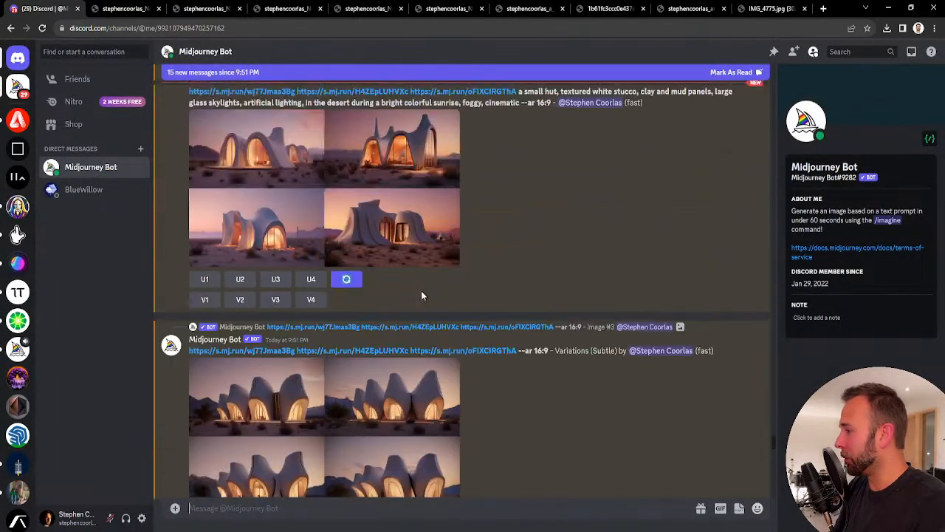
pyautogui.scroll(-2, 421, 295)
pyautogui.click(381, 352)
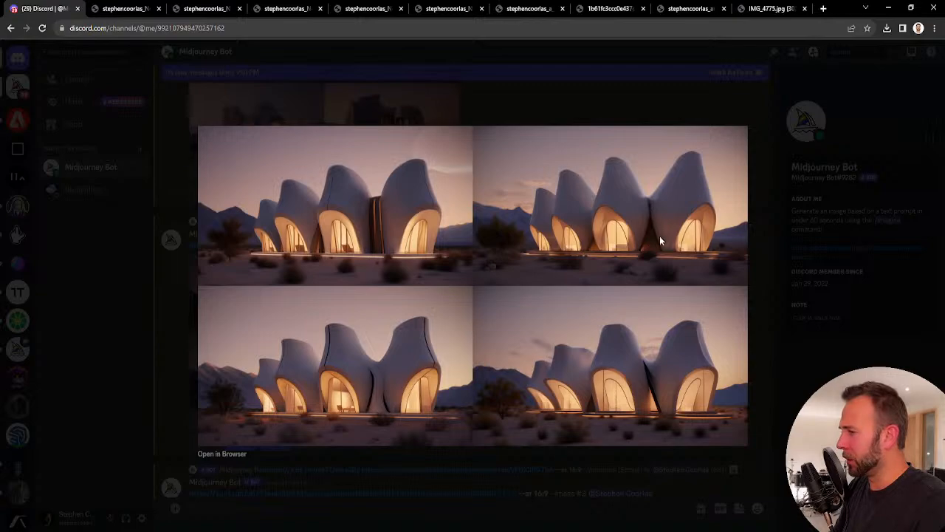
pyautogui.click(607, 96)
# Open the upscaled Image #1 from the strong variations in the browser, examine its form, and return to the Midjourney chat.
pyautogui.scroll(-5, 473, 332)
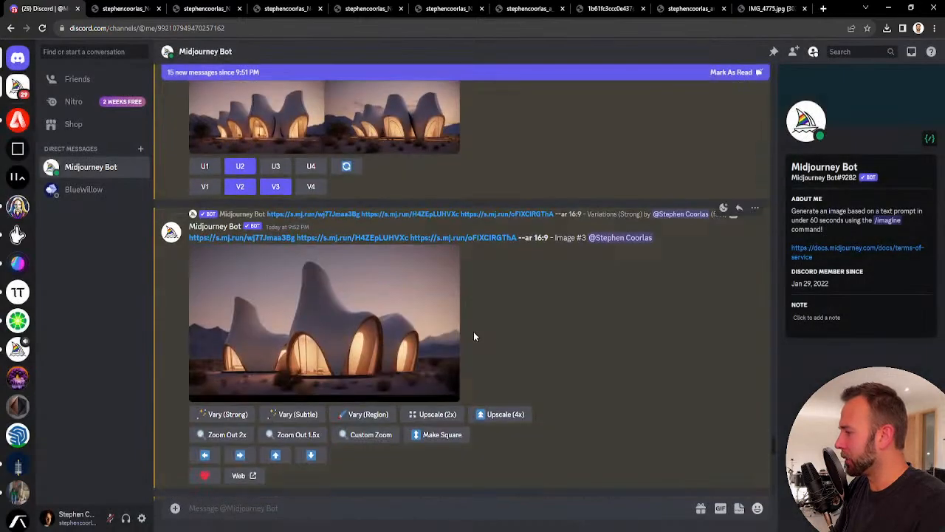
pyautogui.scroll(-10, 474, 331)
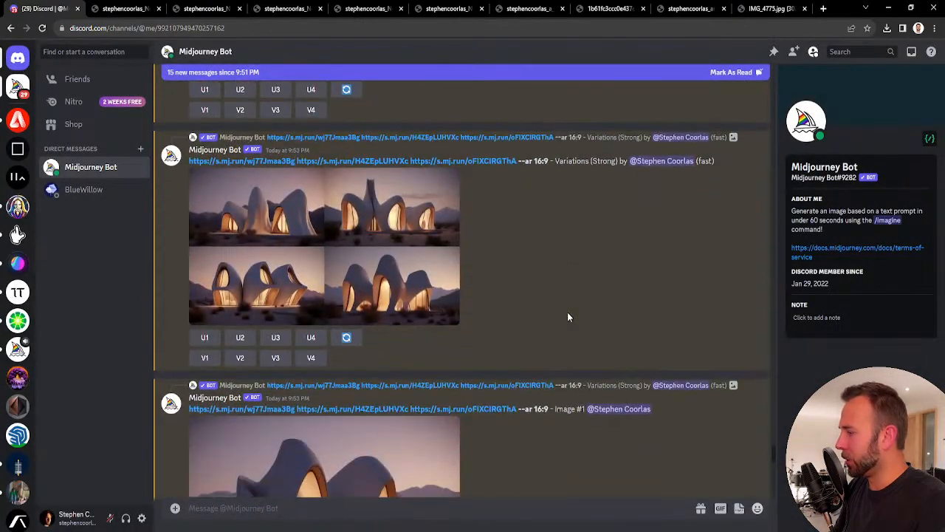
pyautogui.click(369, 294)
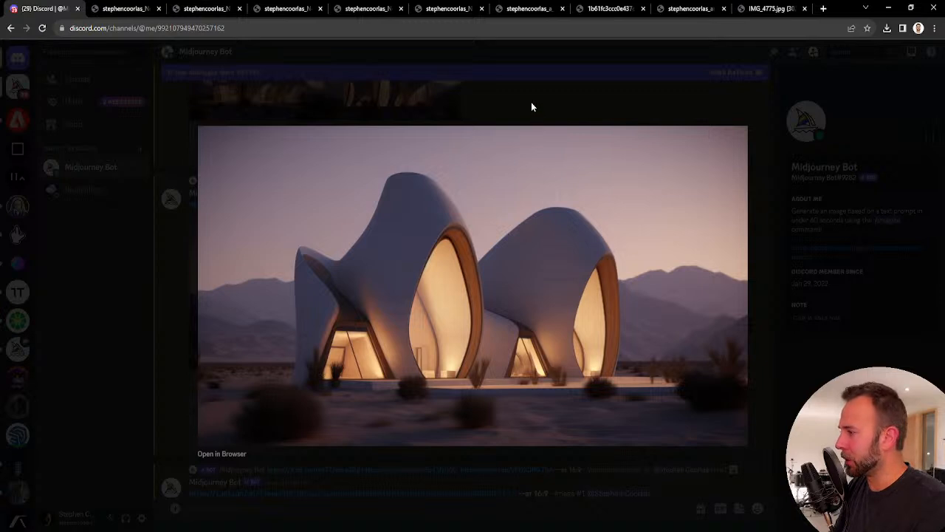
pyautogui.click(221, 454)
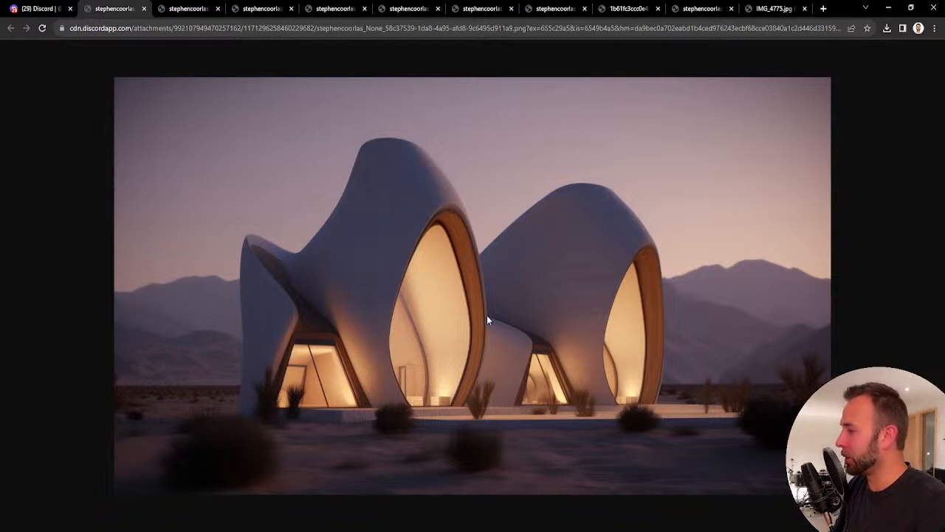
pyautogui.click(38, 8)
pyautogui.click(486, 109)
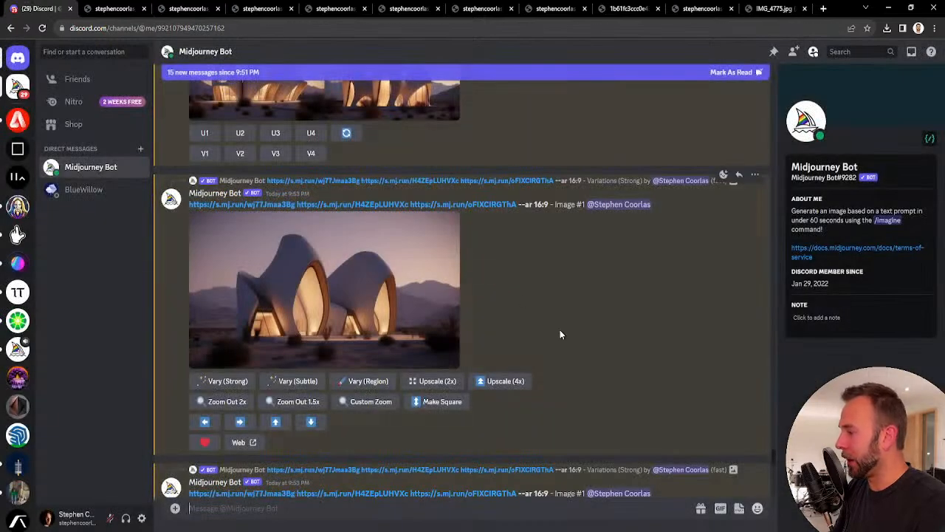